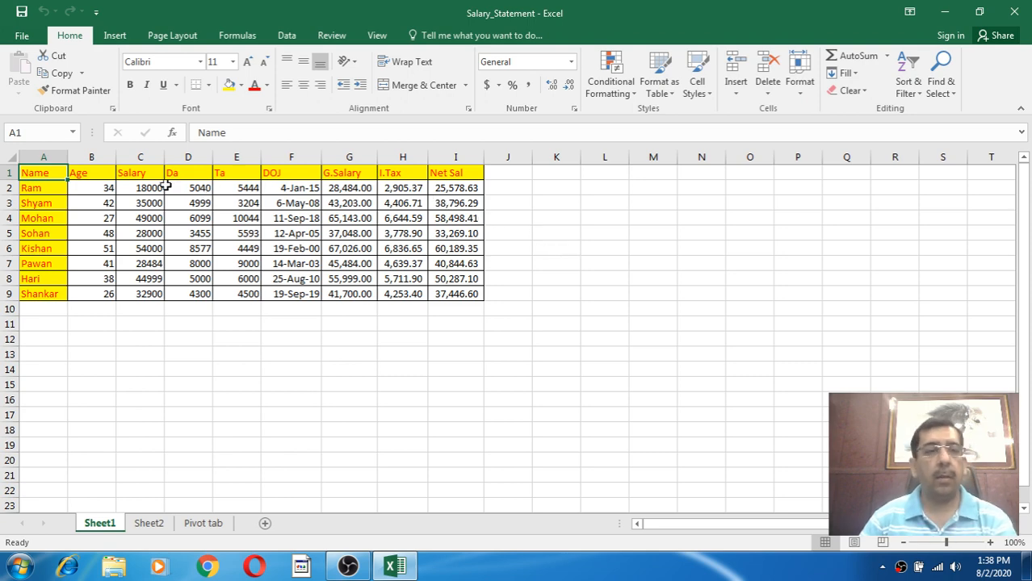
click(82, 173)
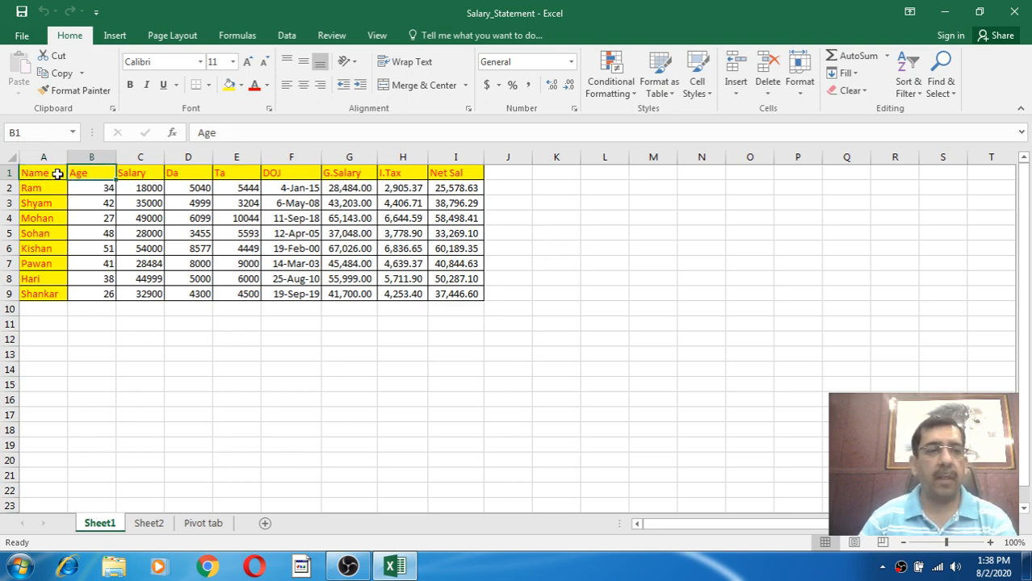
click(57, 175)
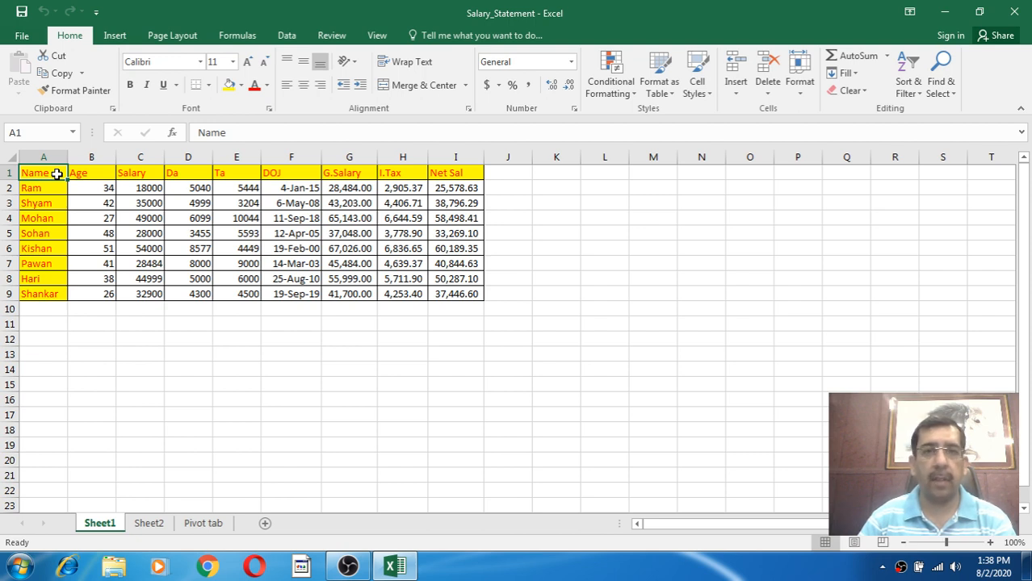
click(94, 170)
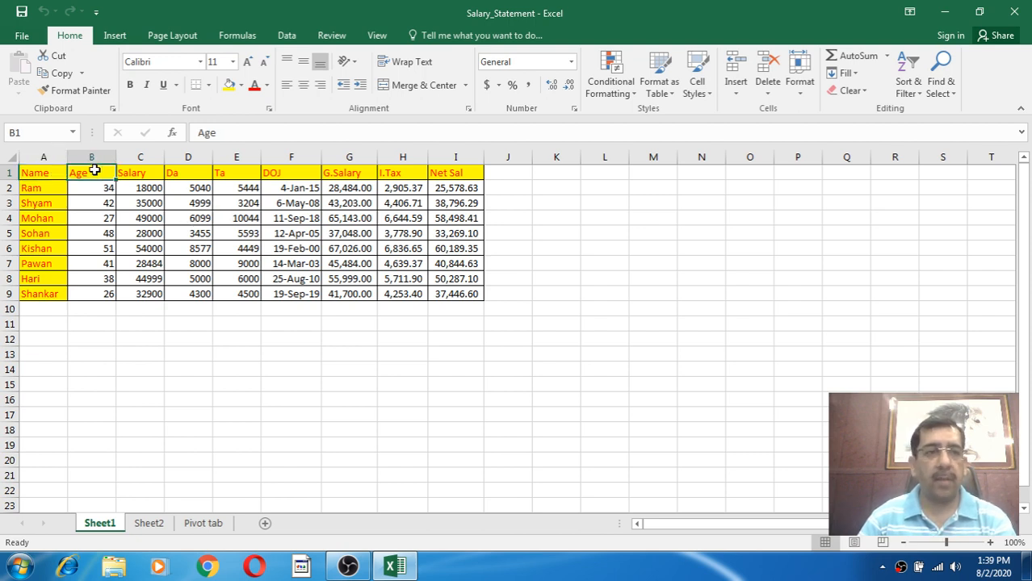
click(48, 173)
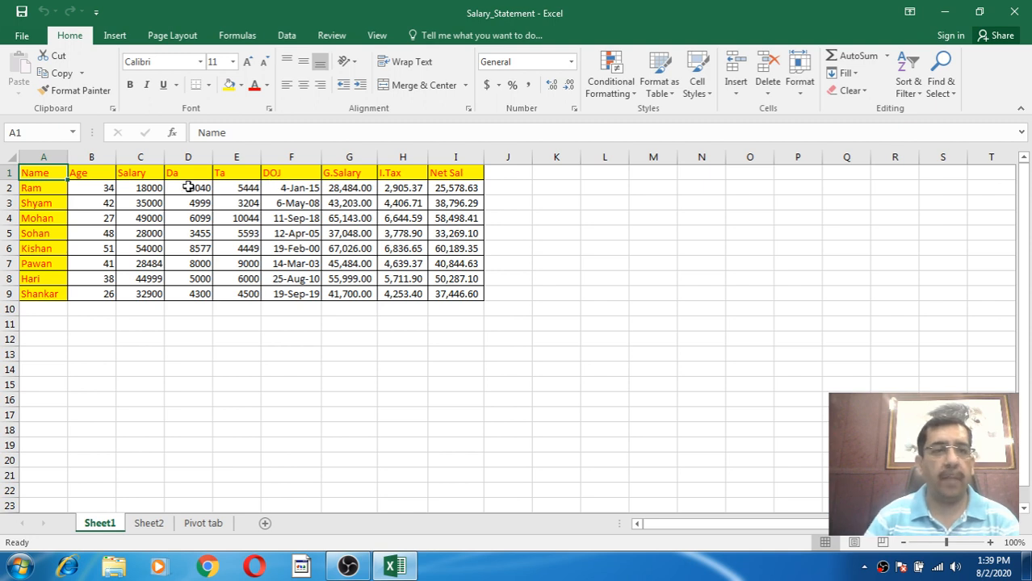
click(96, 176)
click(55, 175)
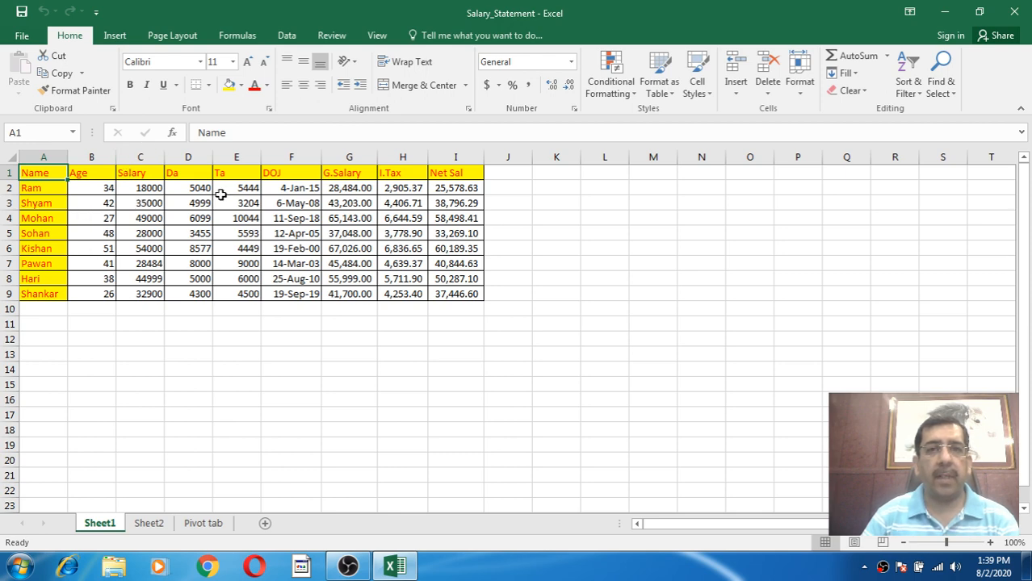
View the What-If Analysis options and dismiss them without choosing one.
click(288, 36)
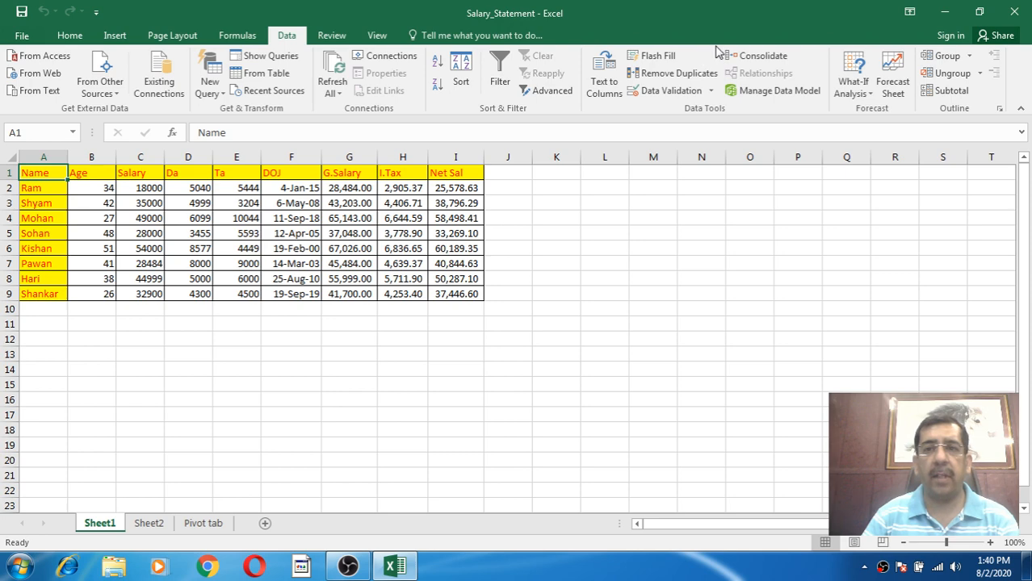
click(865, 96)
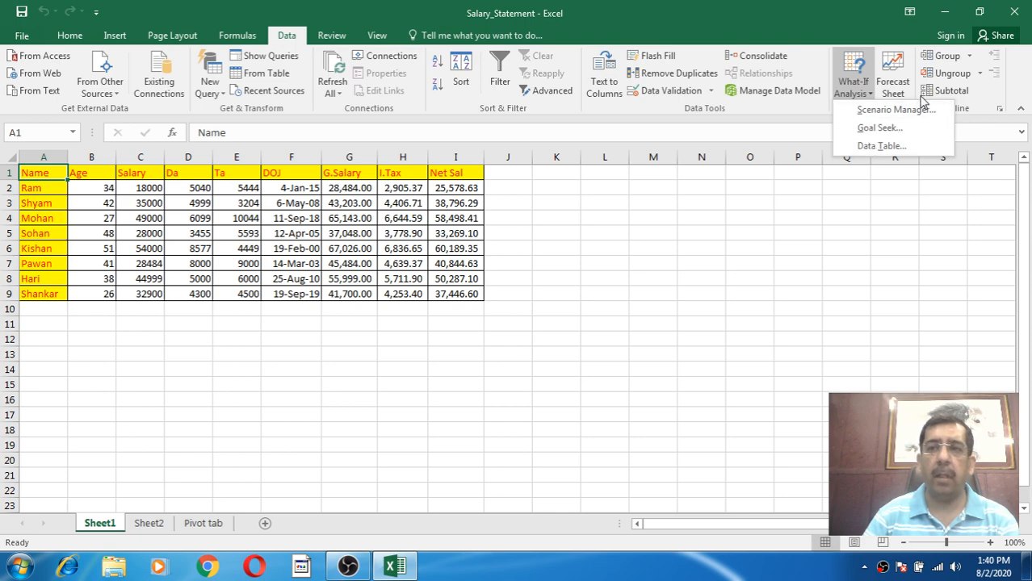
click(549, 208)
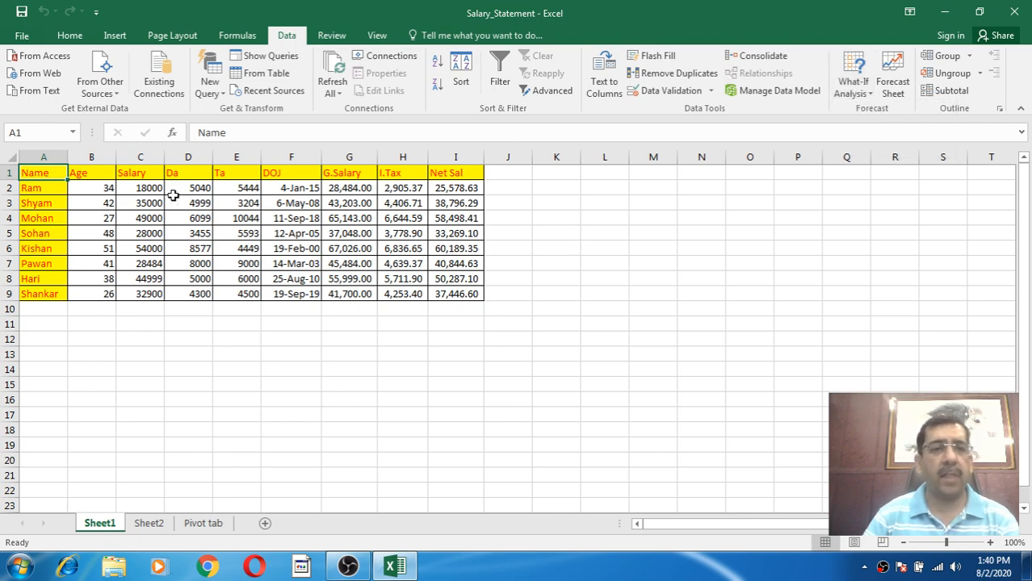
click(89, 173)
click(47, 173)
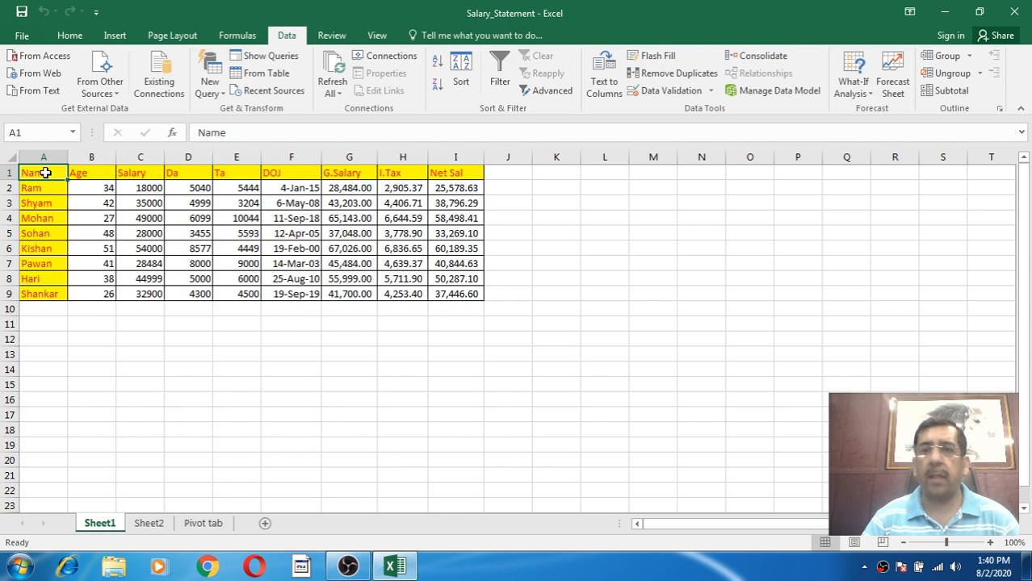
click(289, 204)
click(55, 174)
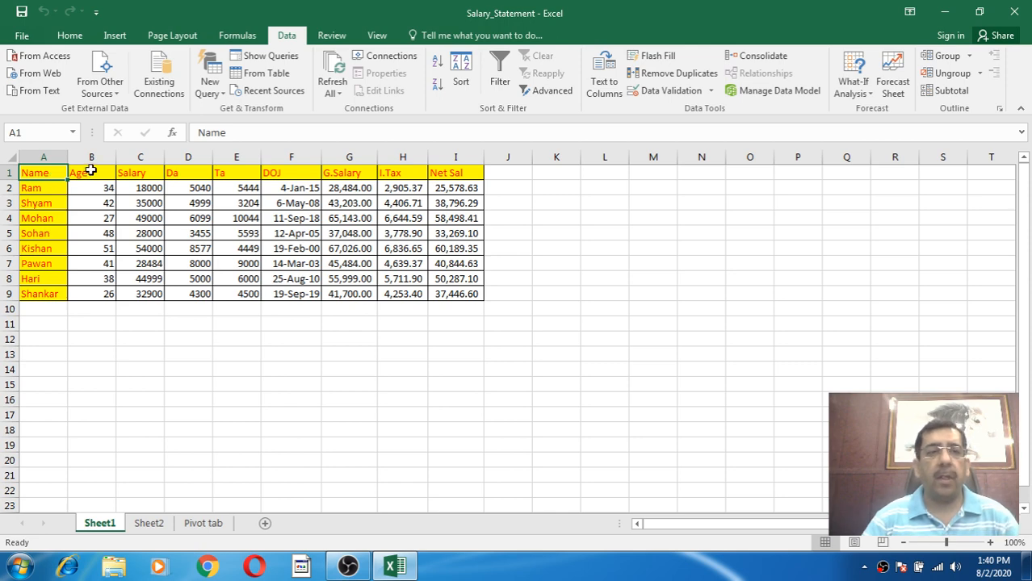
click(87, 172)
click(56, 174)
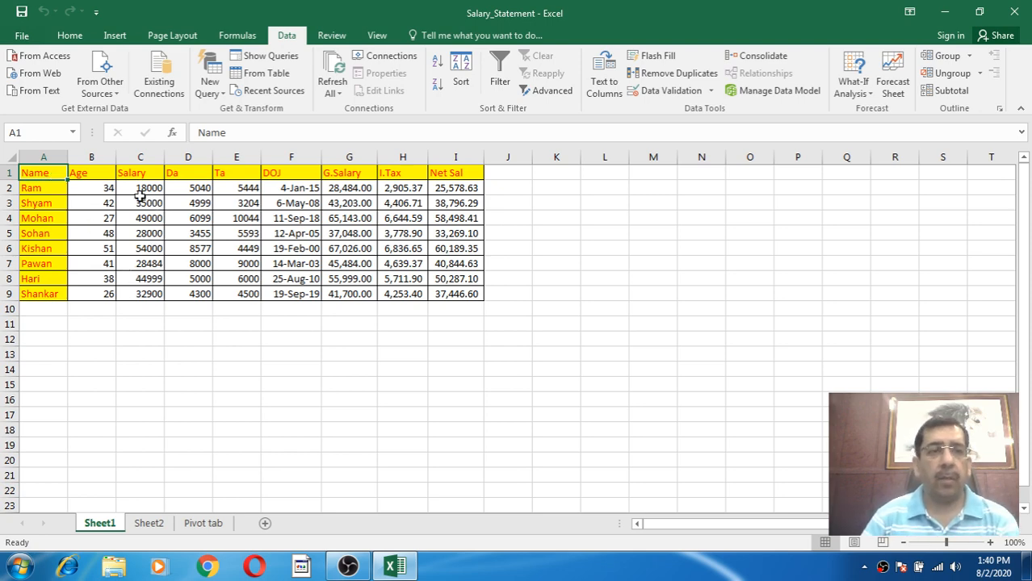
click(92, 172)
click(59, 173)
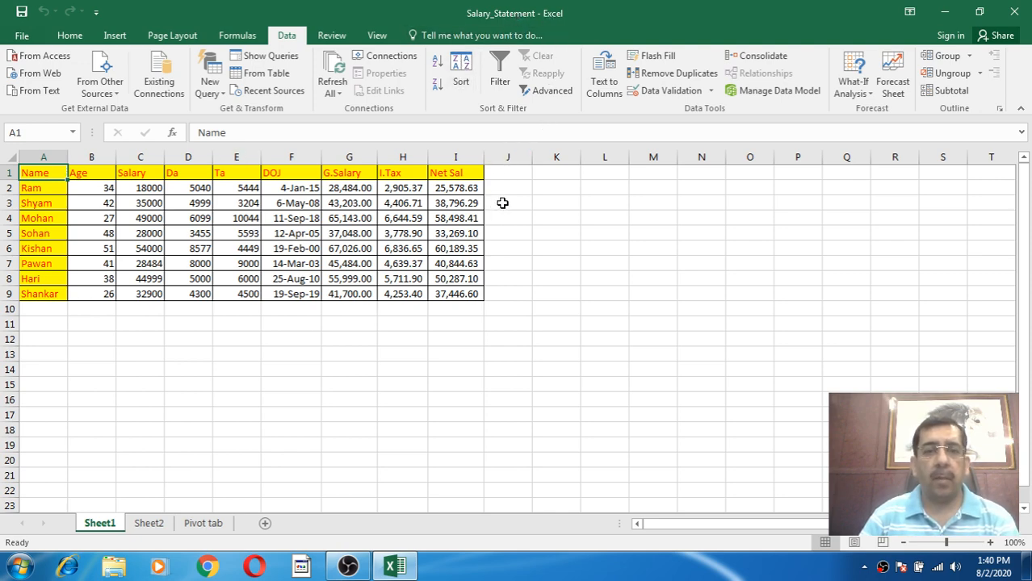
click(503, 174)
click(61, 175)
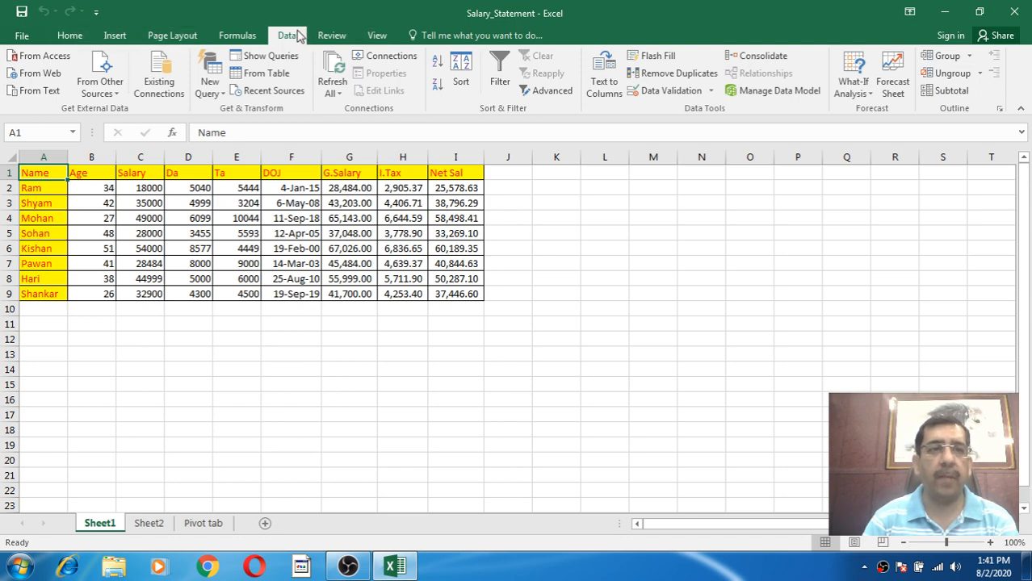
Look through the Home and Insert command sets and return to the Home commands.
click(70, 35)
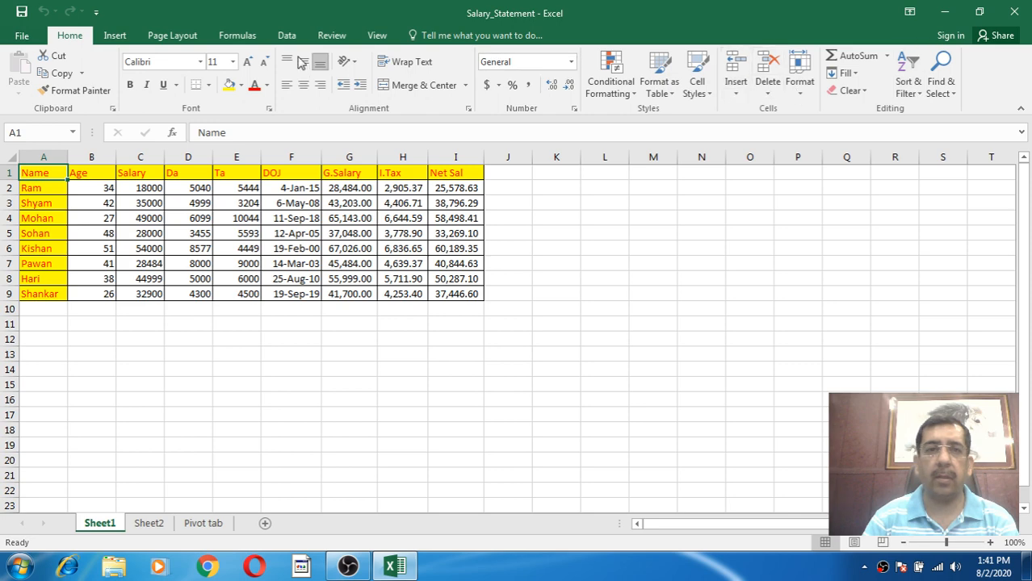
click(114, 35)
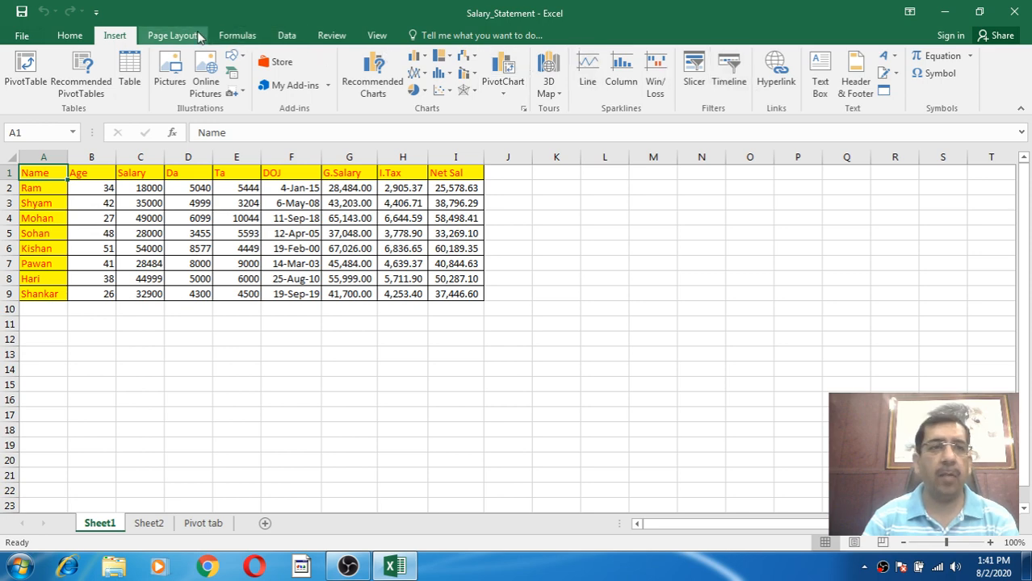
click(74, 35)
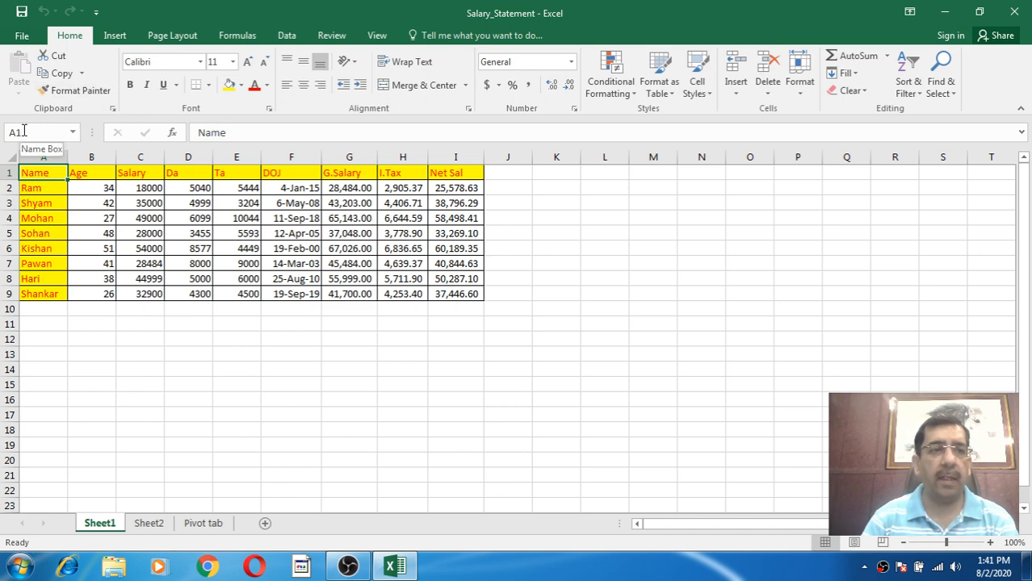
Select empty cells from H15 across to L14 to check their cell references, and activate the formula bar for L14.
click(417, 378)
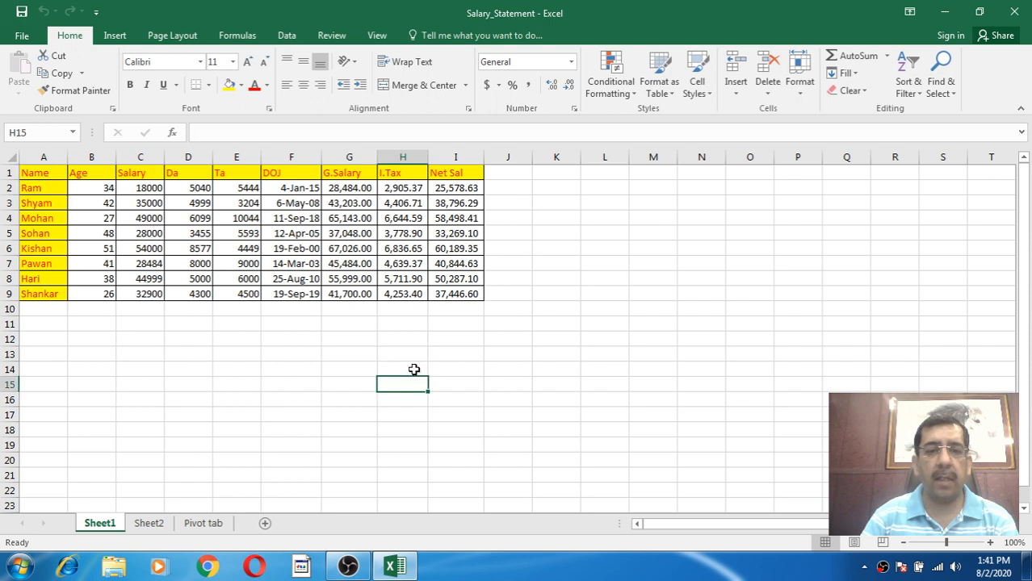
click(473, 368)
click(516, 356)
click(596, 369)
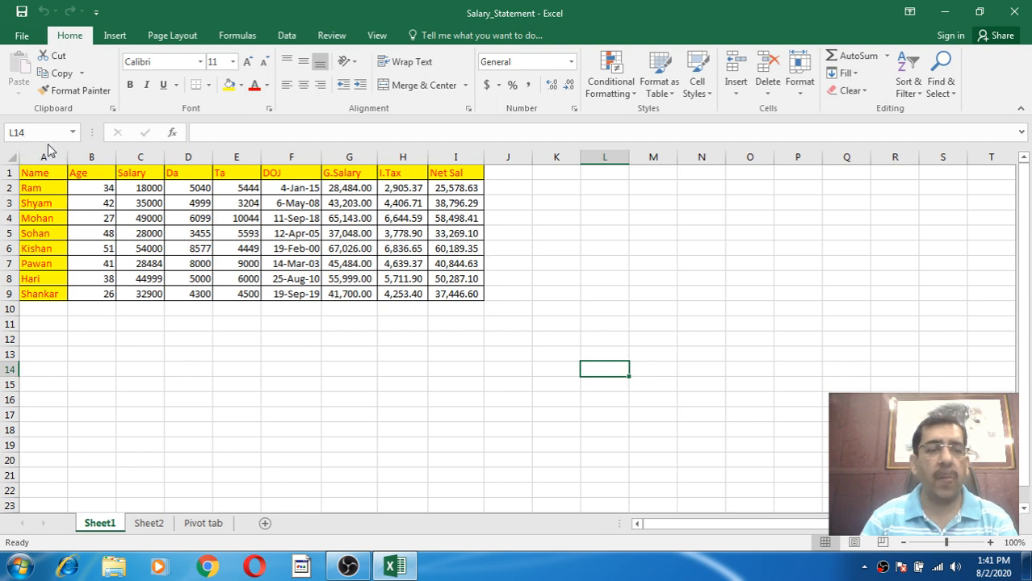
click(194, 132)
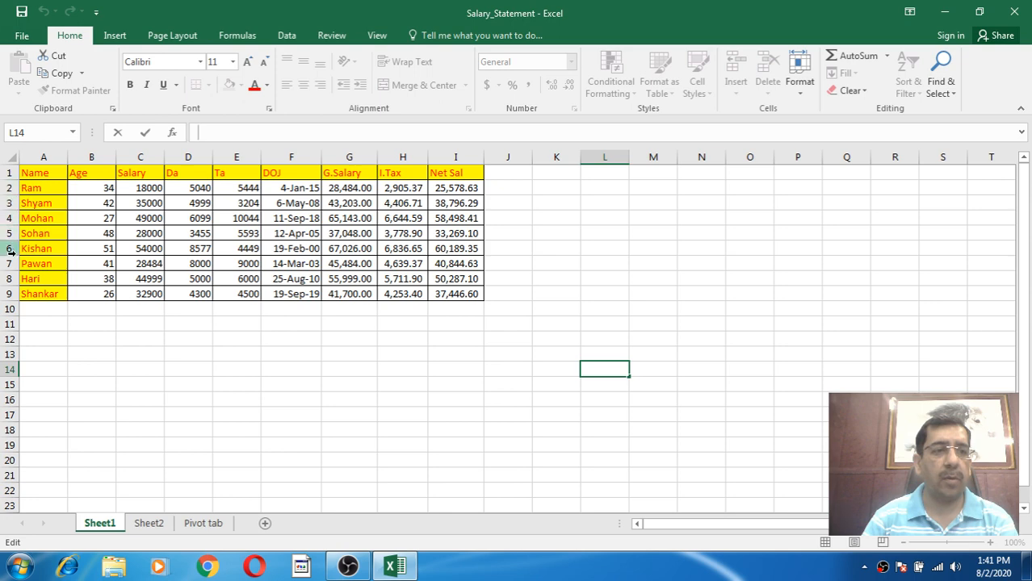
Select single empty cells around the salary table, such as G13, G17, G16 and N7, to examine individual cell positions.
click(224, 348)
click(350, 351)
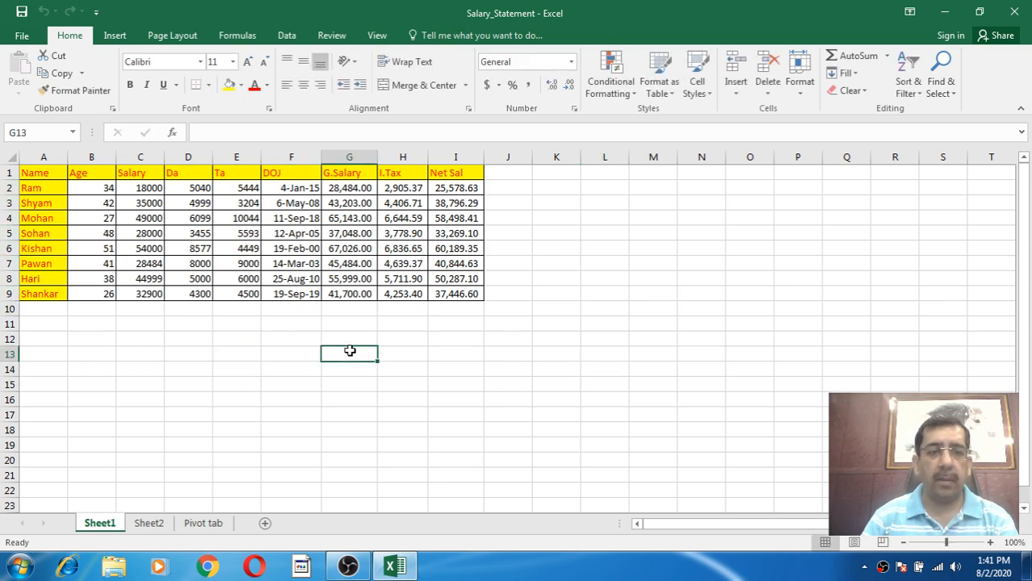
click(416, 339)
click(449, 340)
click(357, 355)
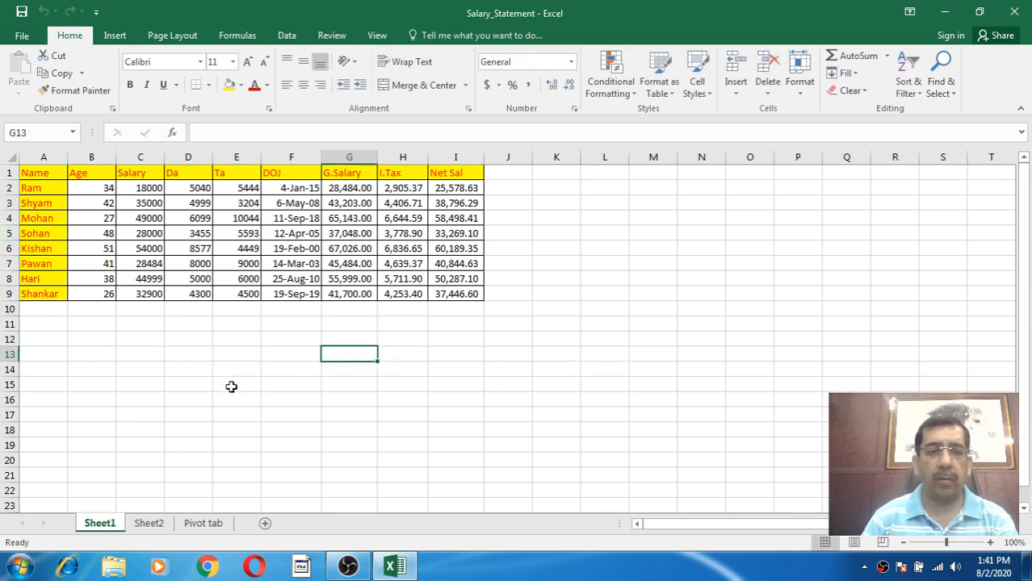
click(373, 412)
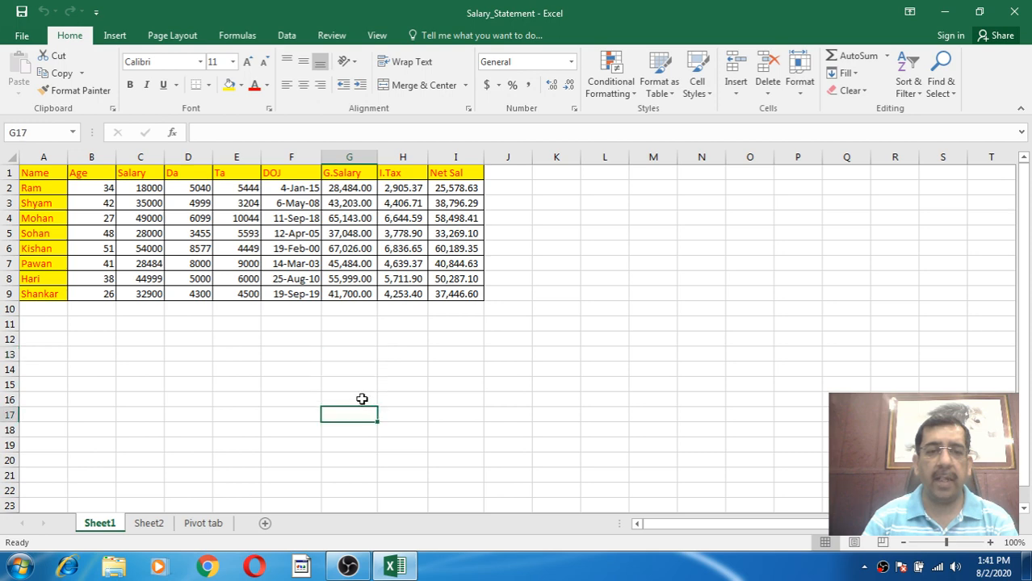
click(361, 398)
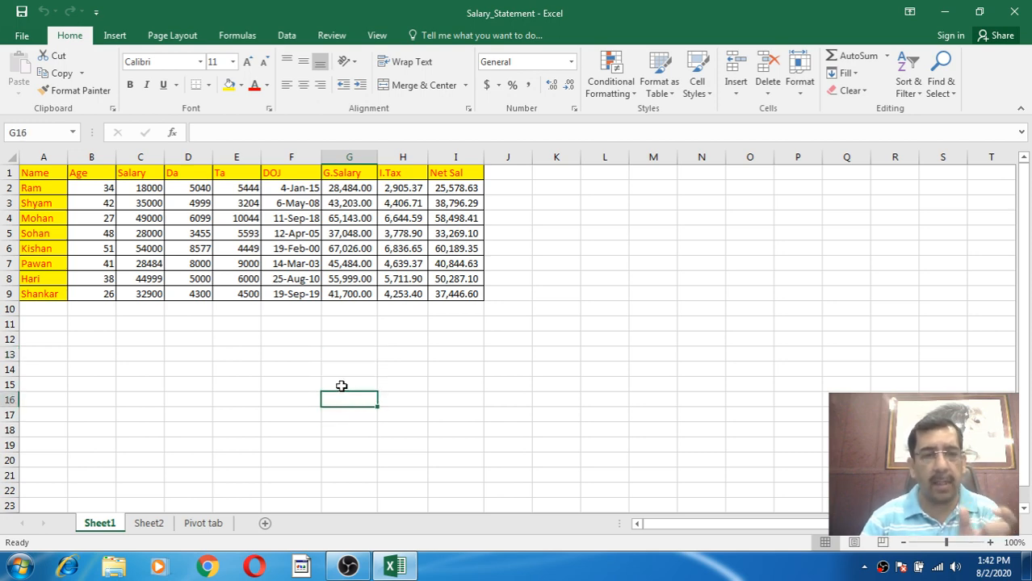
drag(341, 386, 682, 261)
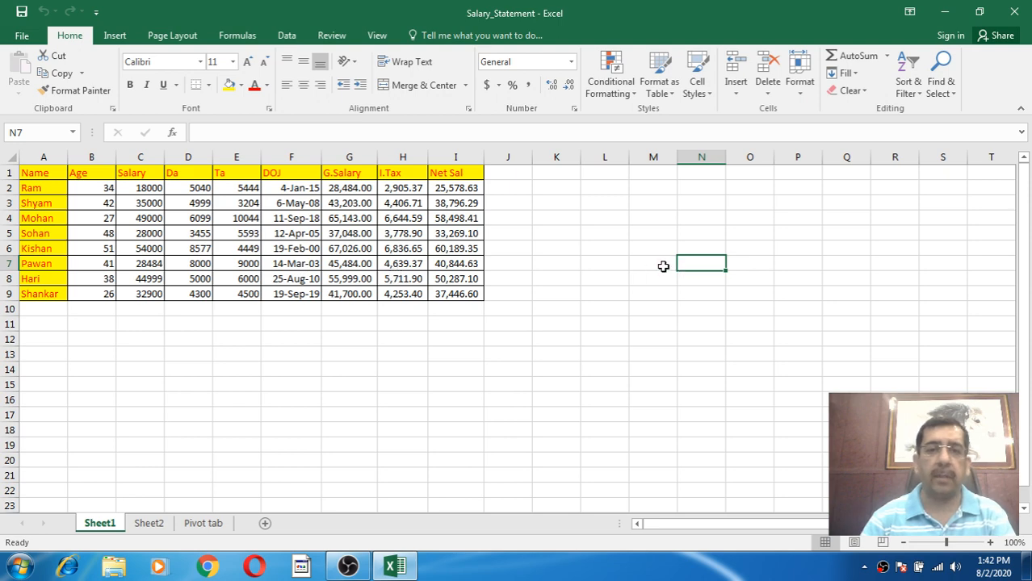
View the Sheet2 and Pivot tab worksheets and return to Sheet1.
click(54, 176)
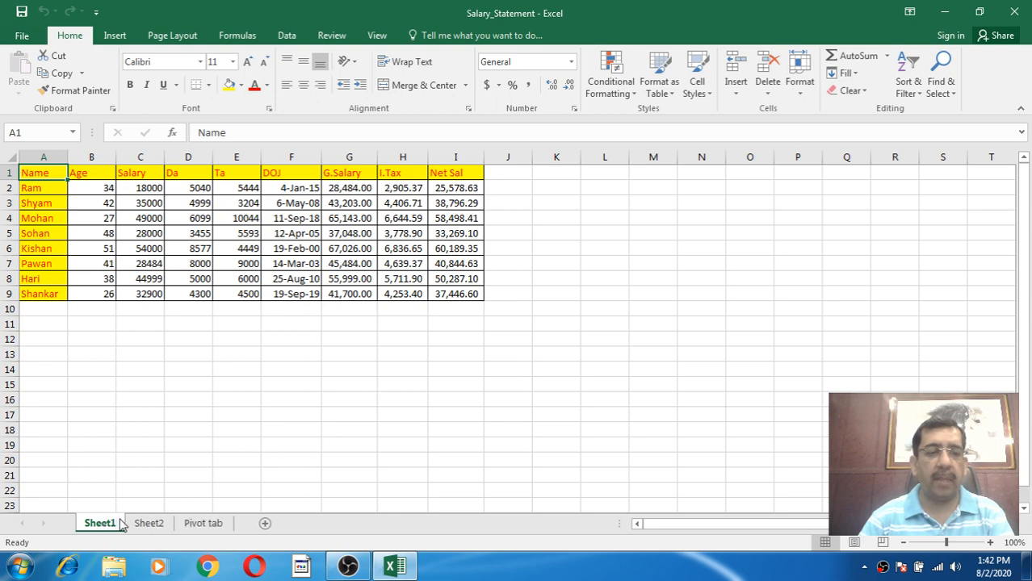
click(149, 526)
click(207, 524)
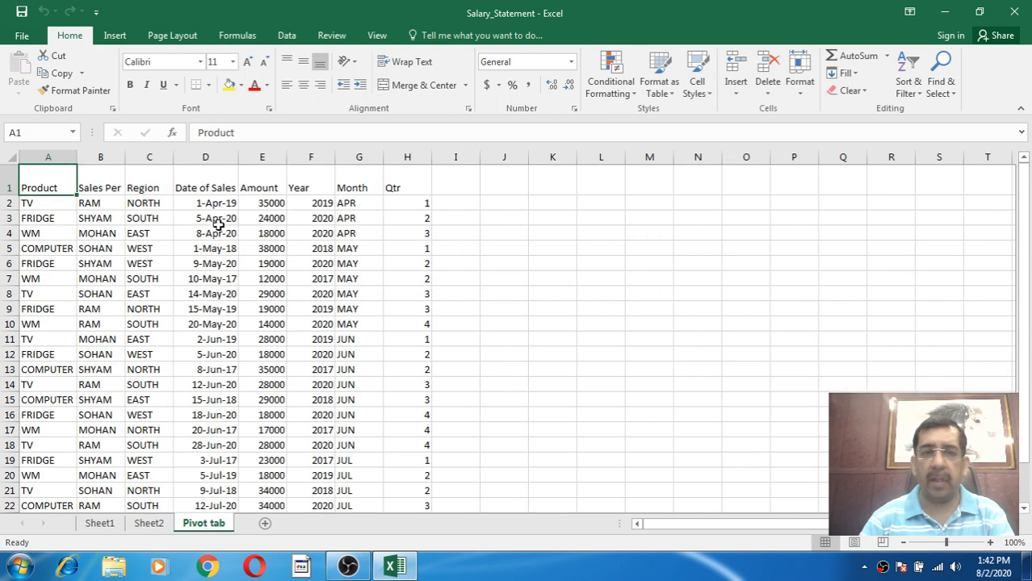
click(100, 525)
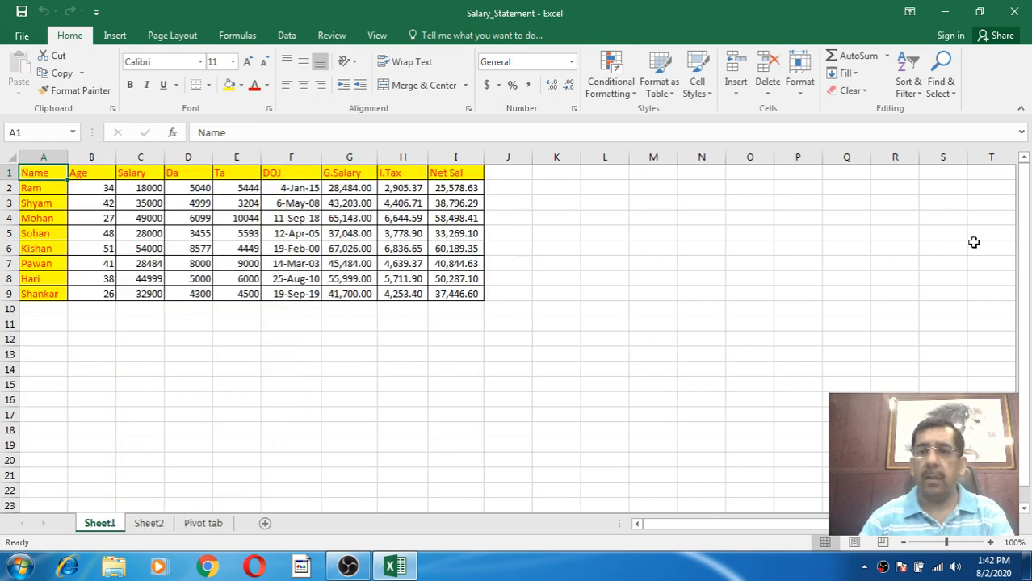
mouse_move(1027, 193)
mouse_down()
mouse_move(1027, 204)
mouse_move(1029, 186)
mouse_up()
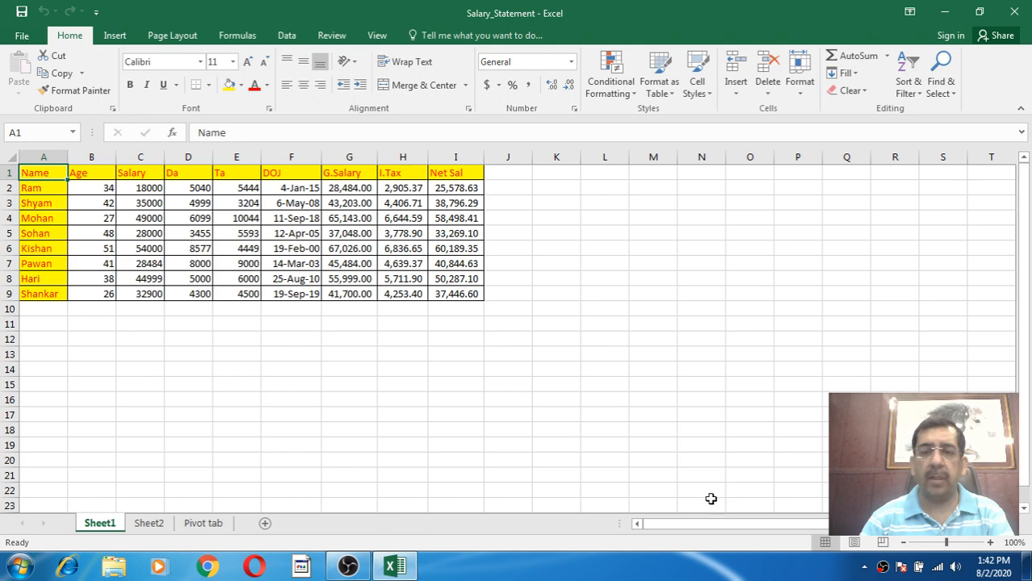
mouse_move(657, 525)
mouse_down()
mouse_move(680, 526)
mouse_move(638, 525)
mouse_up()
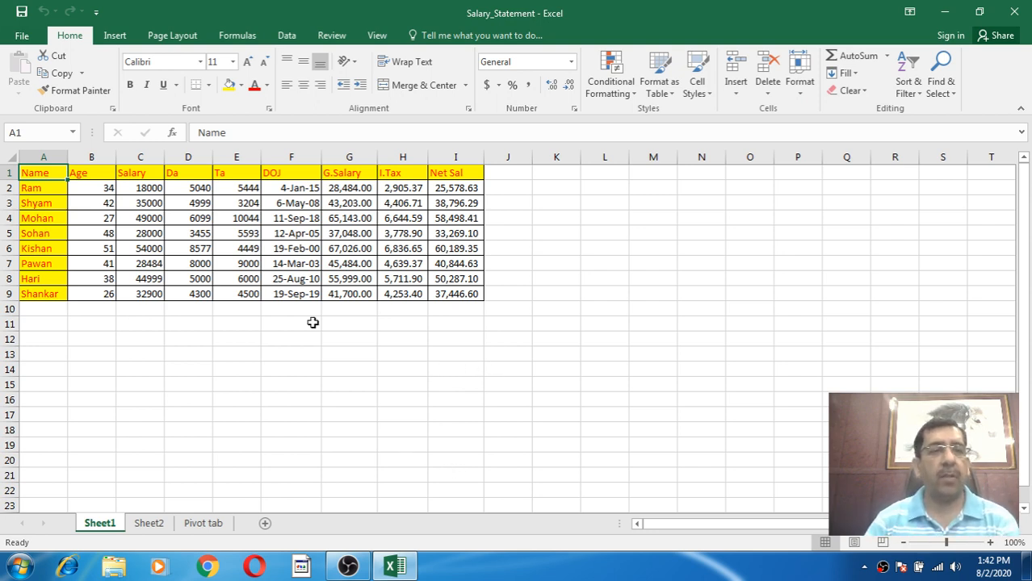
click(79, 169)
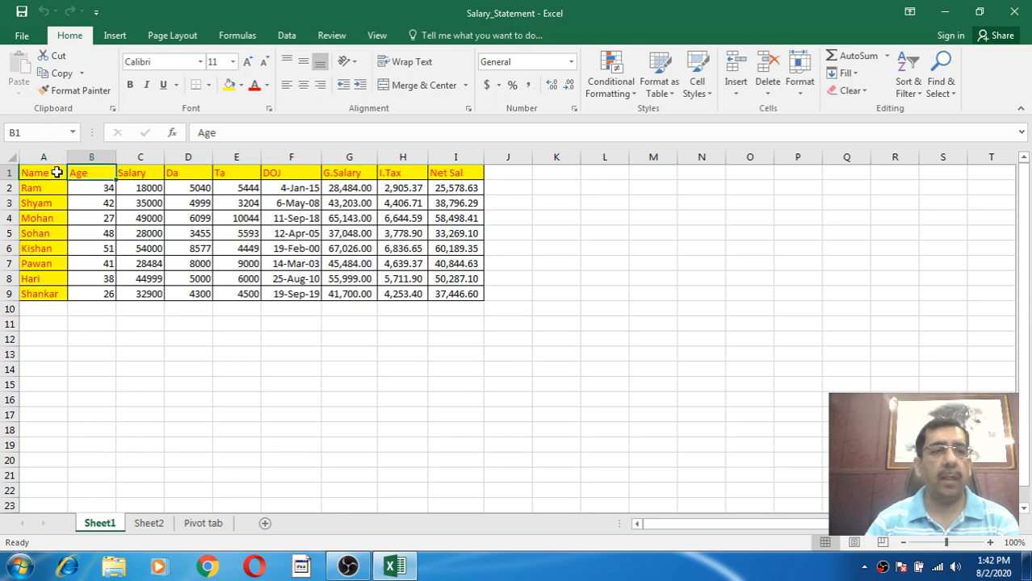
click(57, 172)
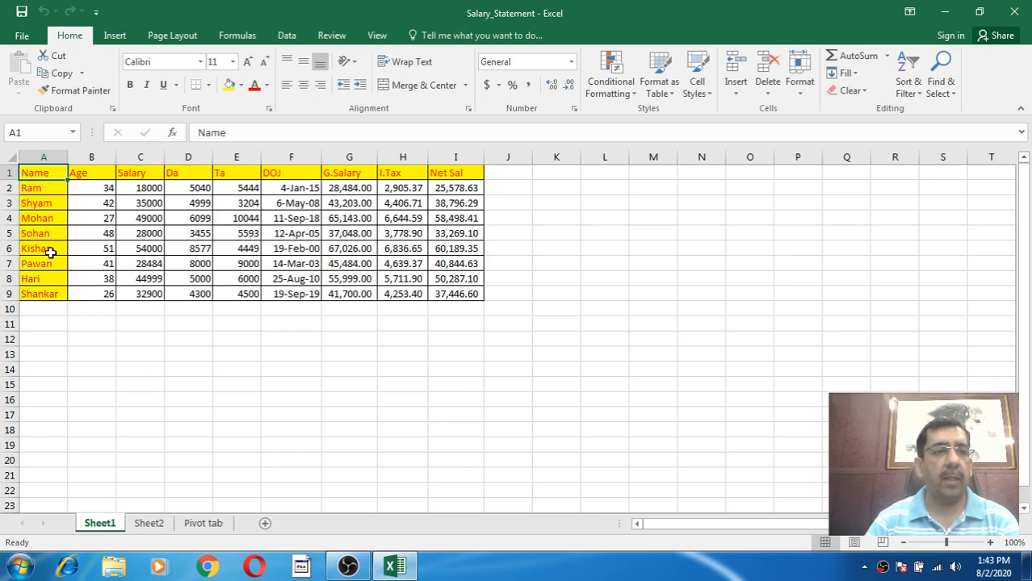
Move cell by cell down column A from A11 to A145 to examine how the row numbers continue.
click(44, 322)
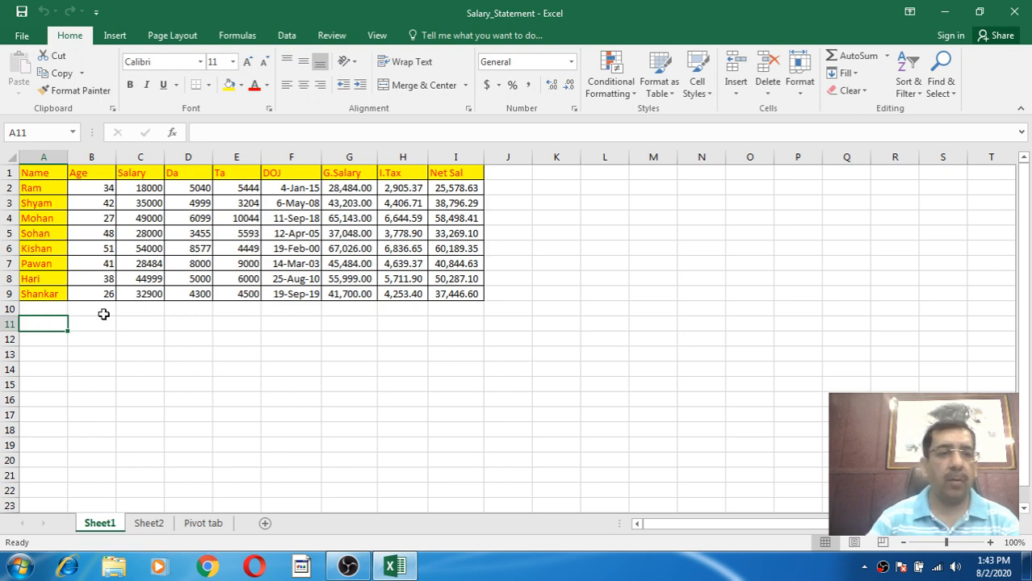
key(Down)
key(Down)
key(Down)
key(Down)
key(Down)
key(Down)
key(Down)
key(Down)
key(Down)
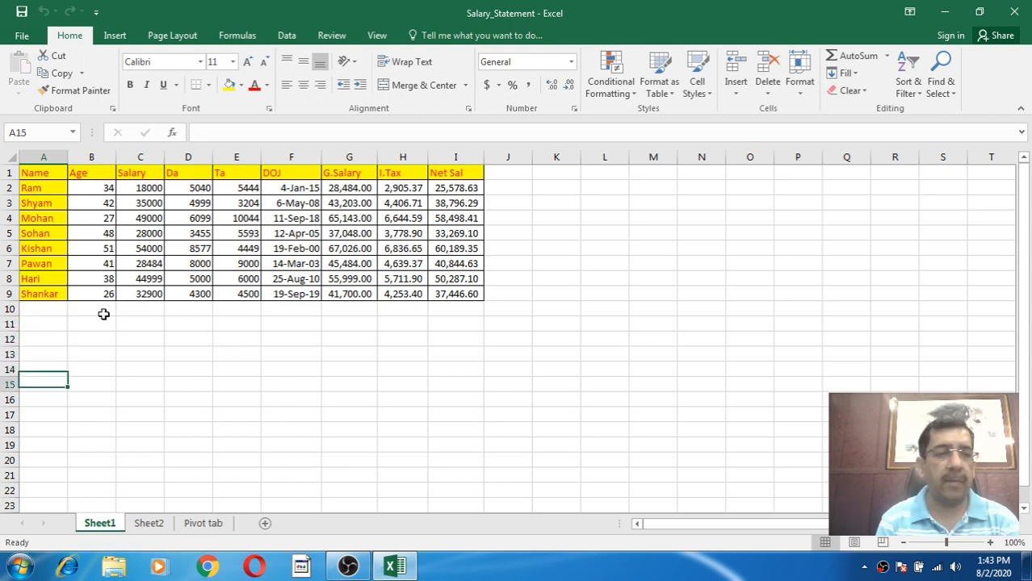
key(Down)
key(Down)
key(Down)
key(Down)
key(Down)
key(Down)
key(Down)
key(Down)
key(Down)
key(Down)
key(Down)
key(Down)
key(Down)
key(Down)
key(Down)
key(Down)
key(Down)
key(Down)
key(Down)
key(Down)
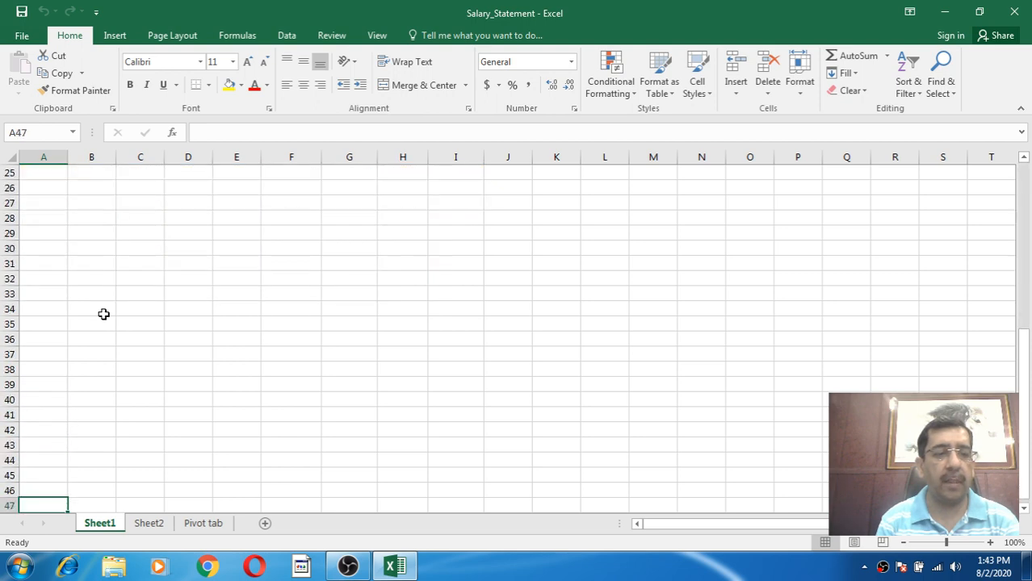
key(Down)
key(Down)
key(Down)
key(Down)
key(Down)
key(Down)
key(Down)
key(Down)
key(Down)
key(Down)
key(Down)
key(Down)
key(Down)
key(Down)
key(Down)
key(Down)
key(Down)
key(Down)
key(Down)
key(Down)
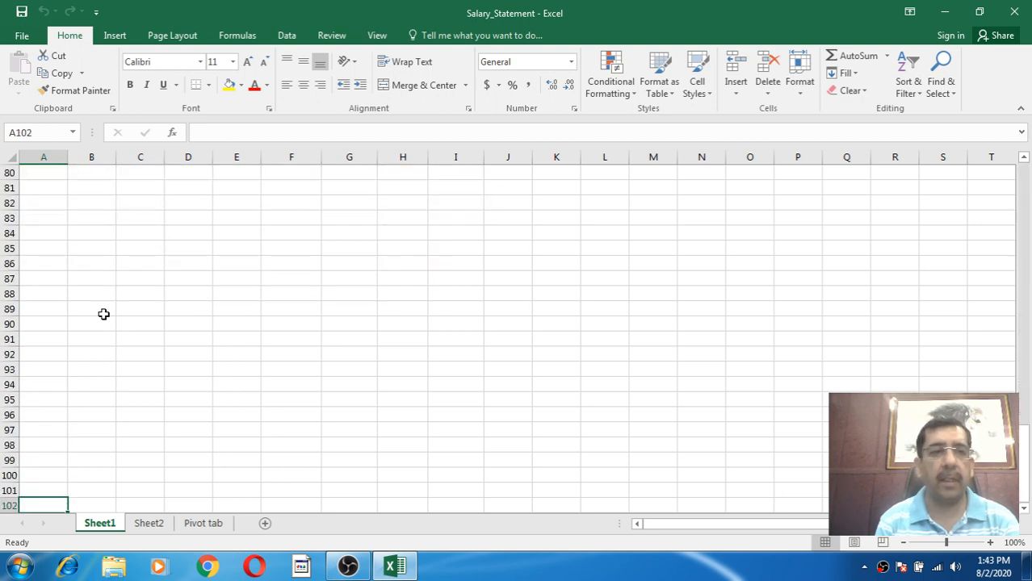
key(Down)
key(Down)
key(Down)
key(Down)
key(Down)
key(Down)
key(Down)
key(Down)
key(Down)
key(Down)
key(Down)
key(Down)
key(Down)
key(Down)
key(Down)
key(Down)
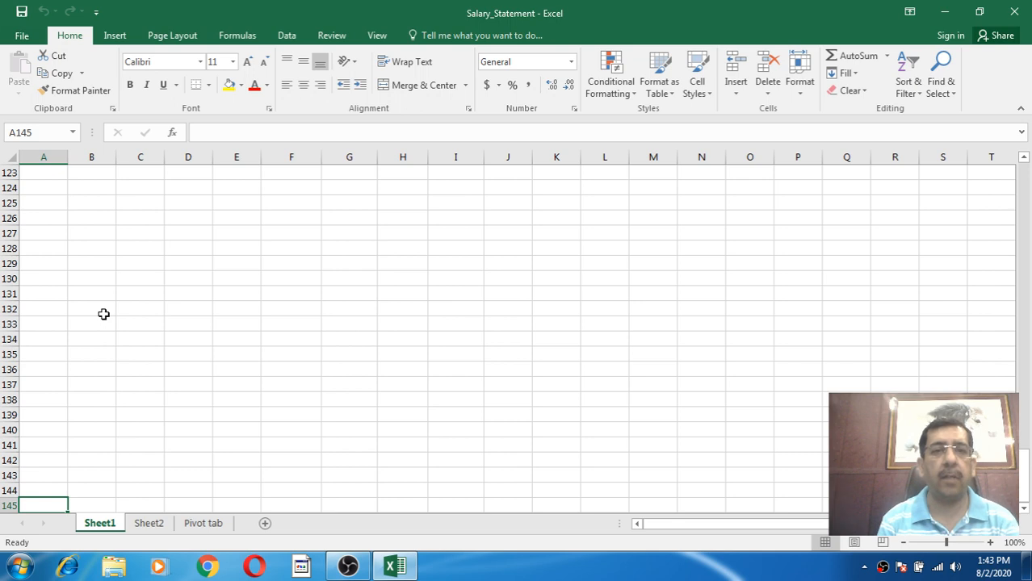
Jump from A145 to the worksheet's last row in column A to check its row number, and return to A1.
key(ctrl+Down)
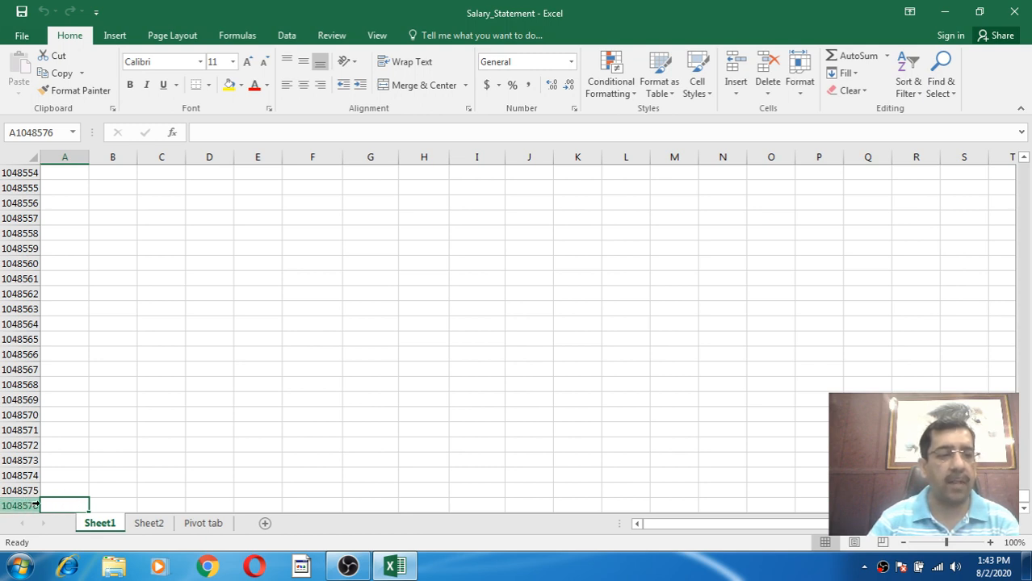
scroll(113, 469, up, 6)
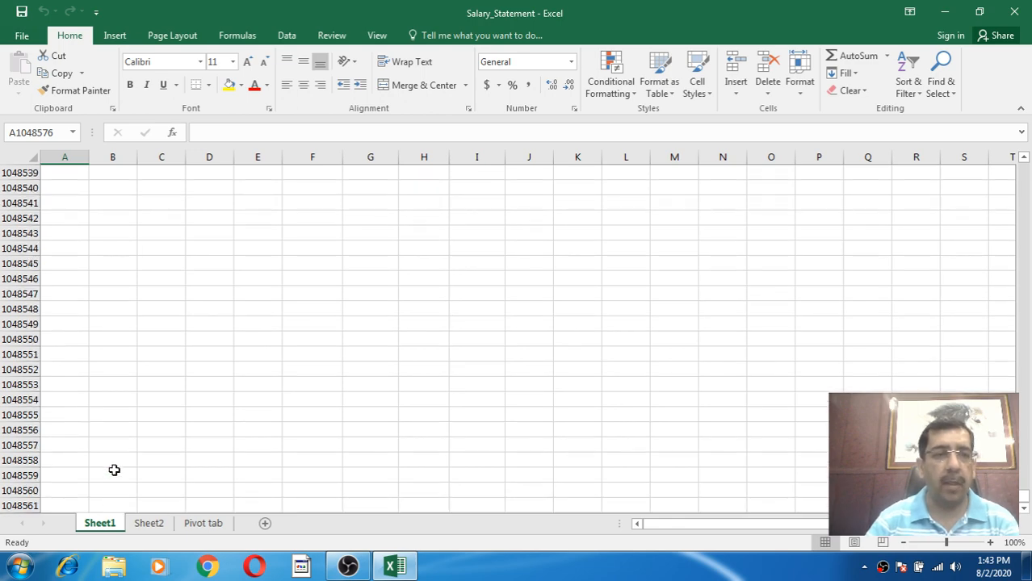
key(ctrl+Up)
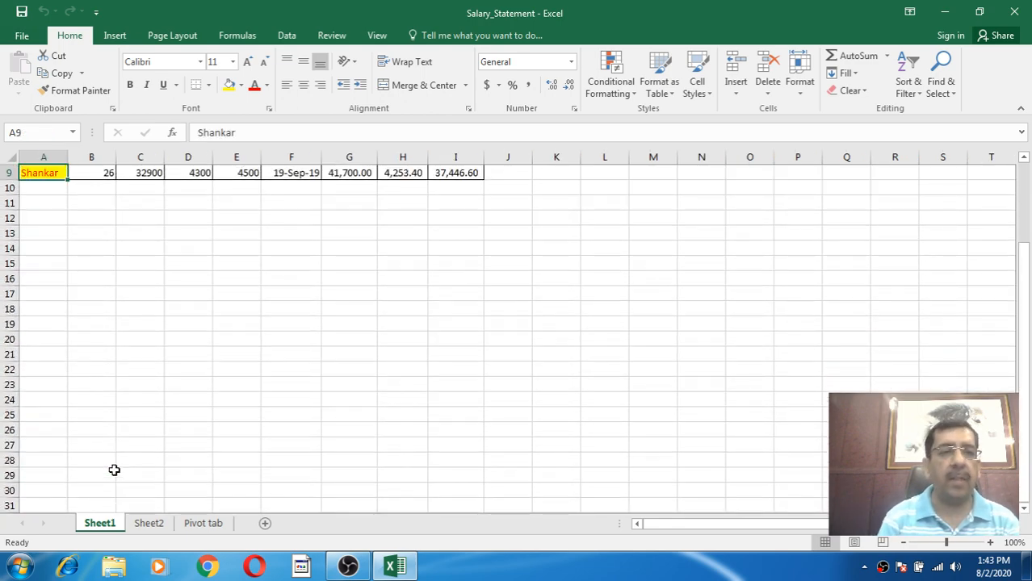
key(Up)
key(Up)
key(Up)
key(Up)
key(Up)
key(Up)
key(Up)
key(Up)
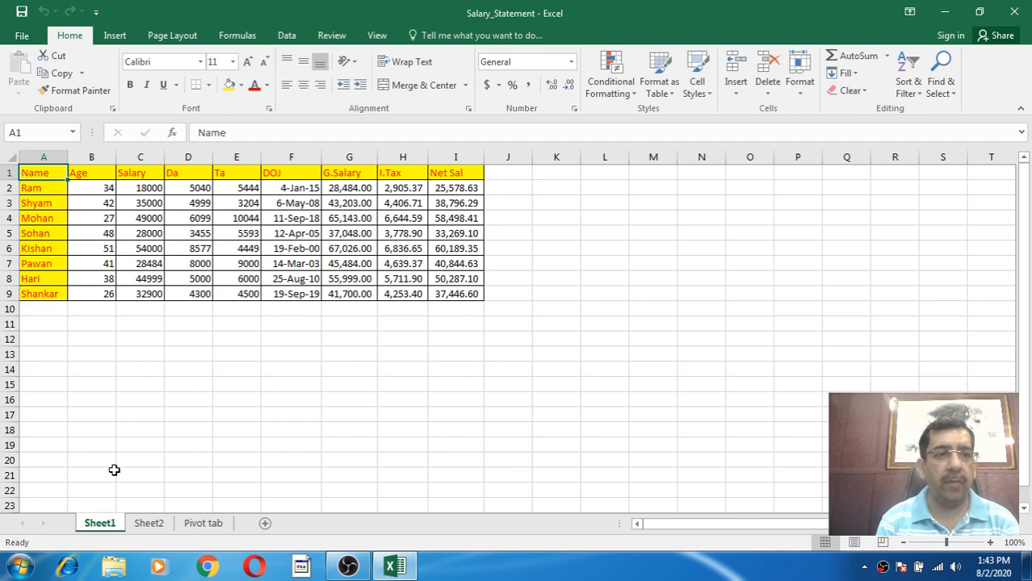
Move cell by cell along row 1 from A1 to AH1 to examine how the column letters continue past Z.
key(Right)
key(Right)
key(Right)
key(Right)
key(Right)
key(Right)
key(Right)
key(Right)
key(Right)
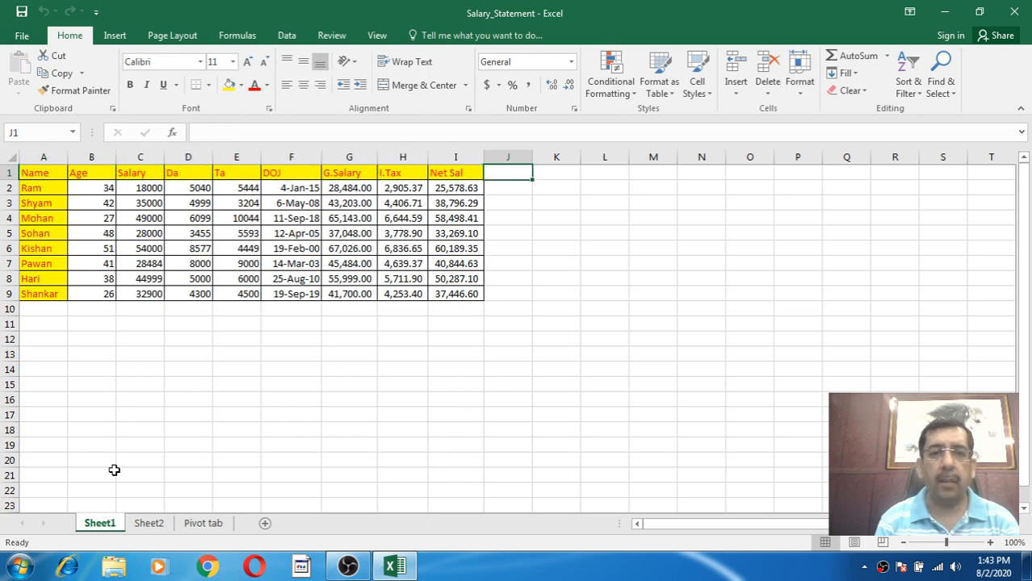
key(Left)
key(Left)
key(Right)
key(Right)
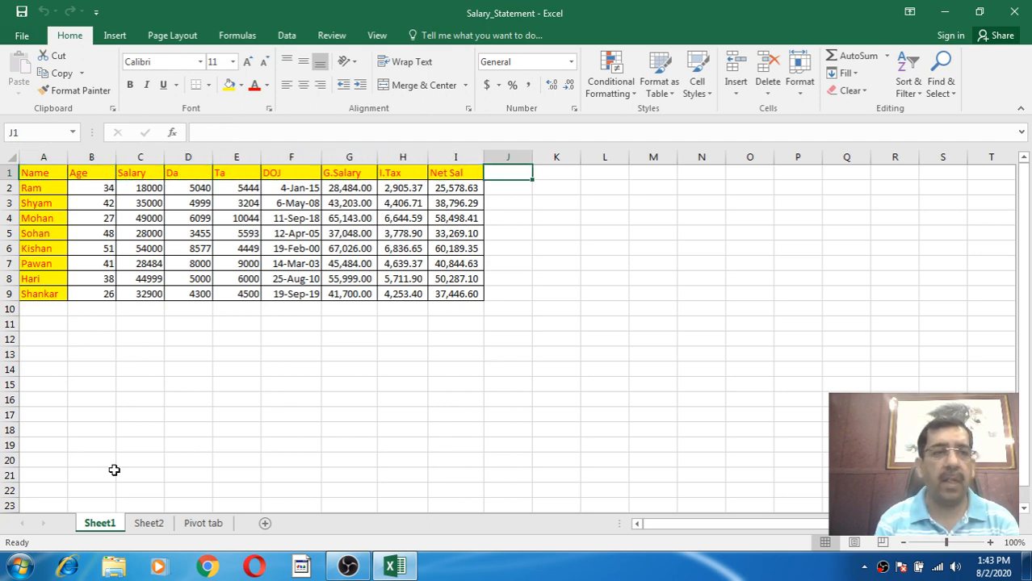
key(Right)
key(Right)
key(Right)
key(Right)
key(Right)
key(Right)
key(Right)
key(Right)
key(Right)
key(Right)
key(Right)
key(Right)
key(Right)
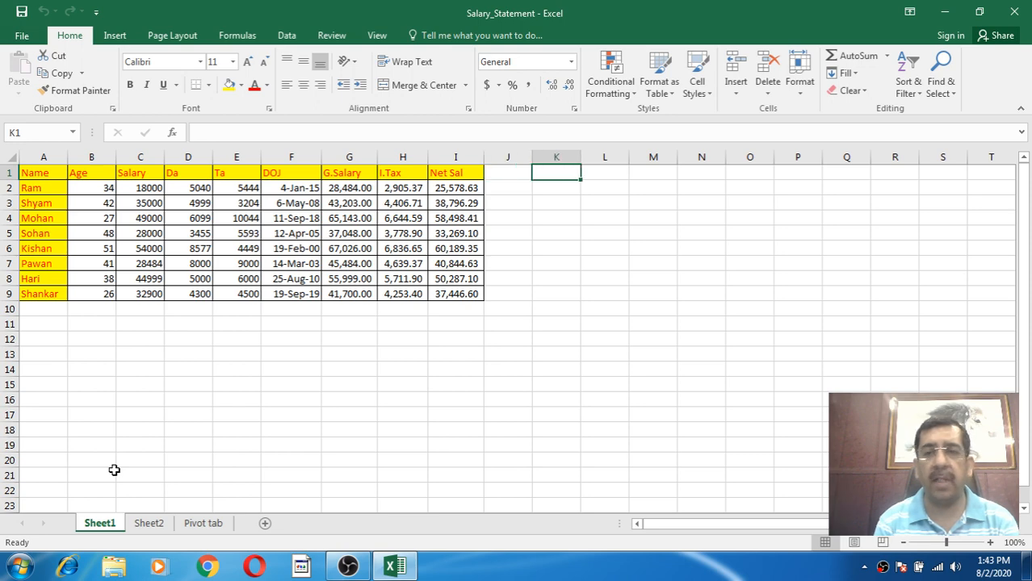
key(Right)
key(Right)
key(Right)
key(Right)
key(Right)
key(Right)
key(Right)
key(Right)
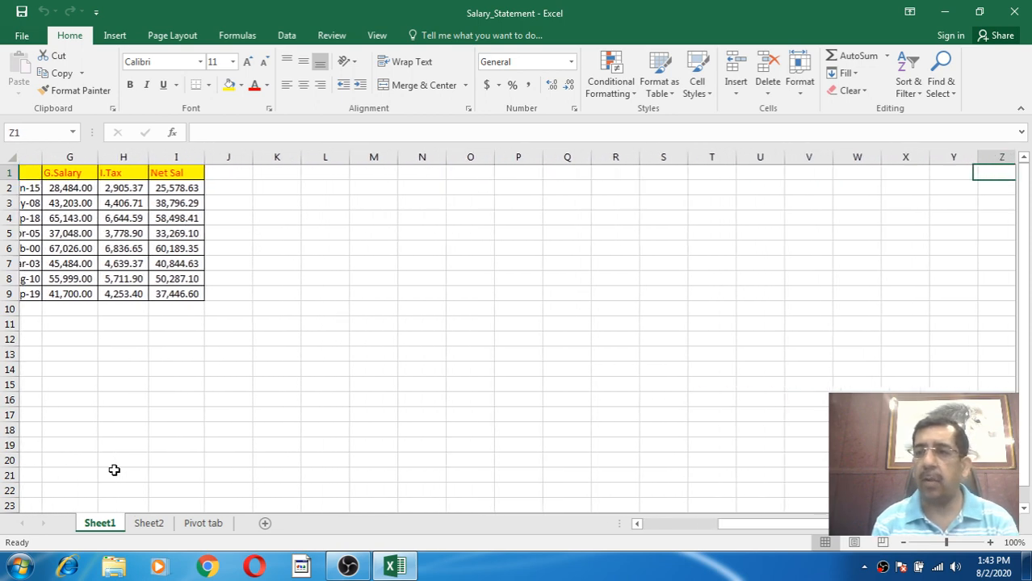
key(Right)
key(Right)
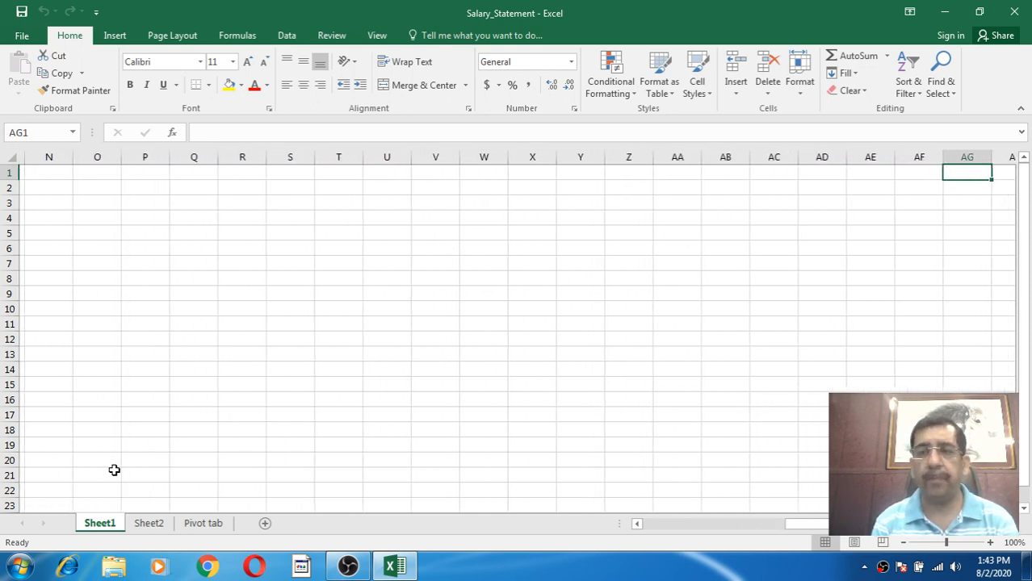
key(Left)
key(Left)
key(Left)
key(Left)
key(Left)
key(Left)
key(Left)
key(Left)
key(Left)
key(Left)
key(Right)
key(Right)
key(Right)
key(Right)
key(Right)
key(Right)
key(Right)
key(Right)
key(Right)
key(Right)
key(Right)
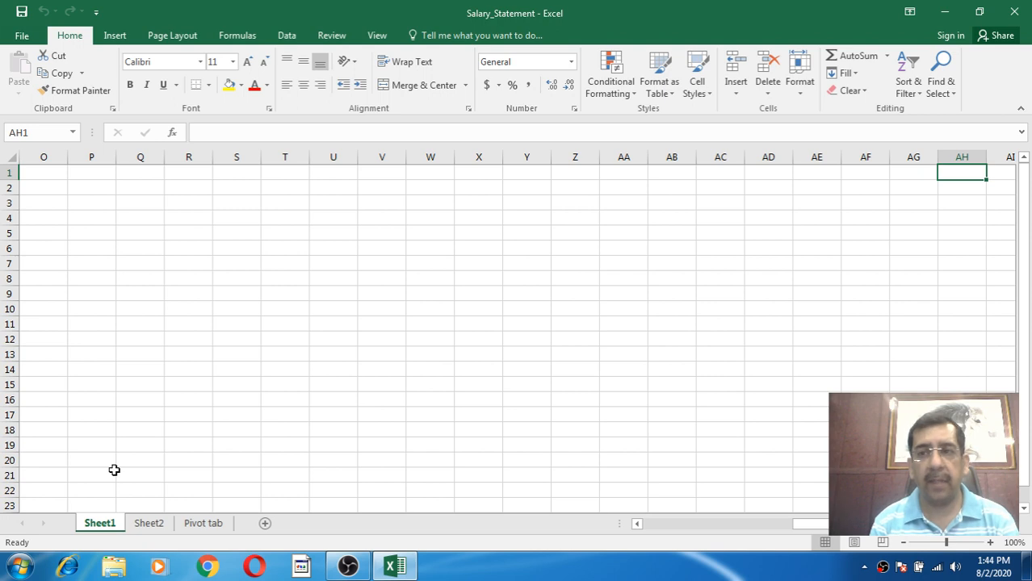
Jump to the worksheet's last column in row 1 to check its letters, and return to A1.
key(ctrl+Right)
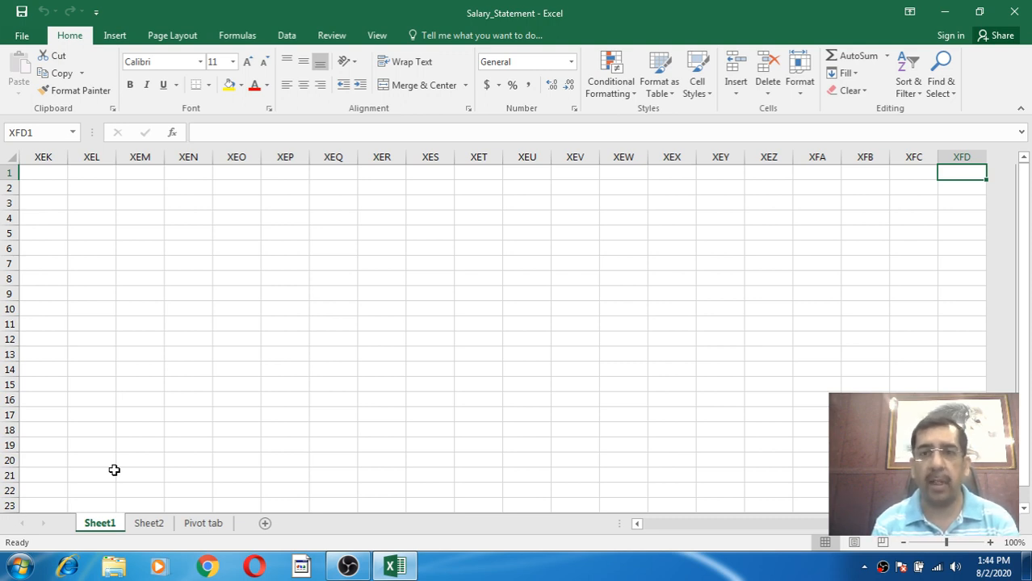
key(Left)
key(Left)
key(Right)
key(Right)
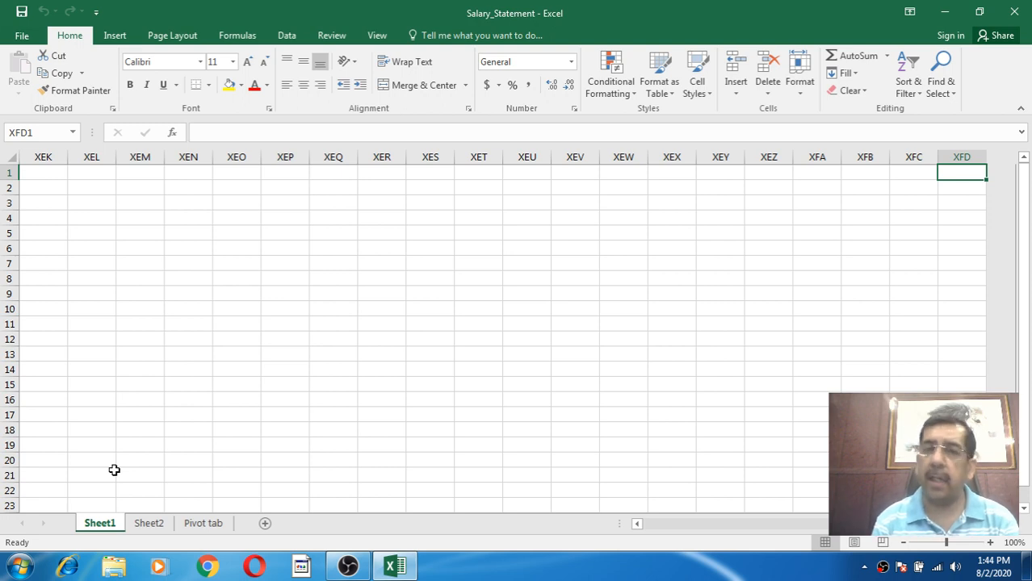
key(ctrl+Left)
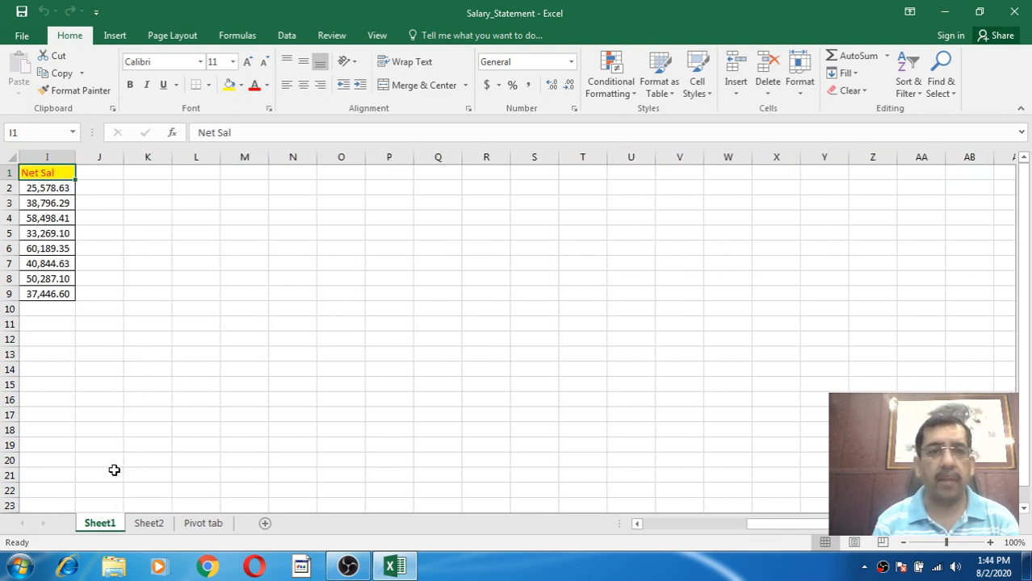
key(ctrl+Left)
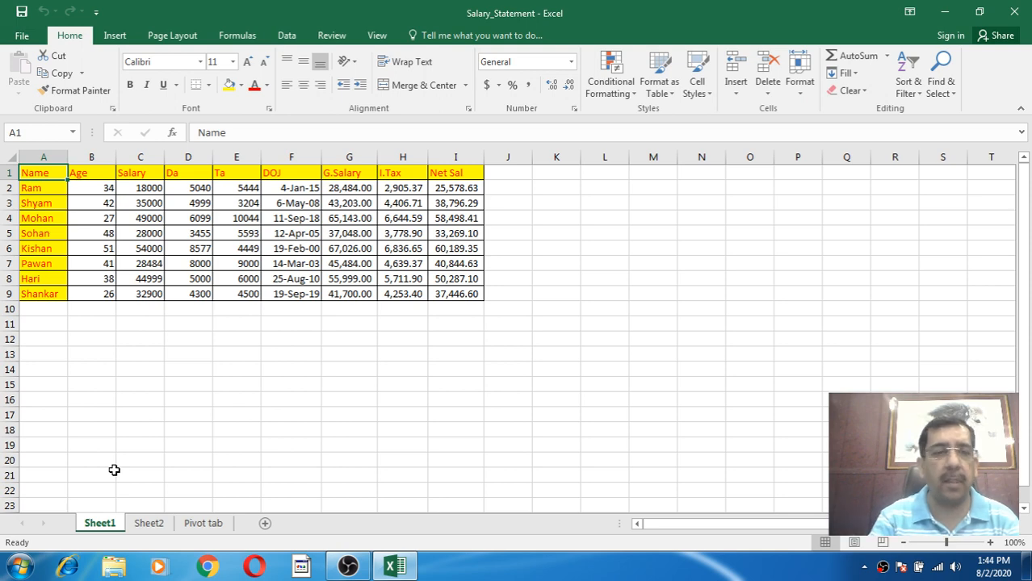
Move down column A from A1 to A13 and jump from there to the worksheet's last row.
key(Down)
key(Down)
key(Down)
key(Down)
key(Down)
key(Down)
key(Down)
key(Down)
key(Down)
key(Down)
key(Down)
key(Down)
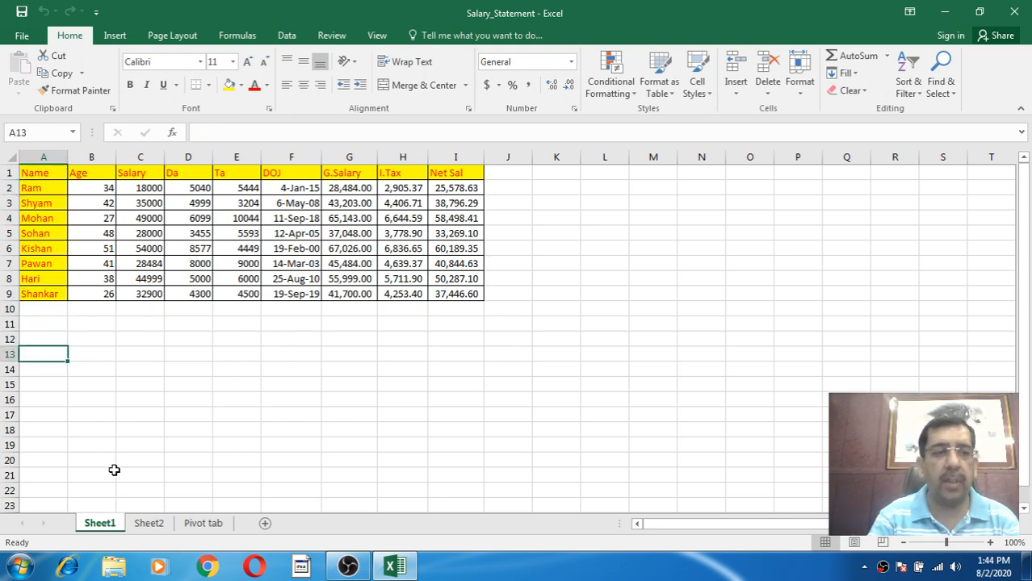
key(ctrl+Down)
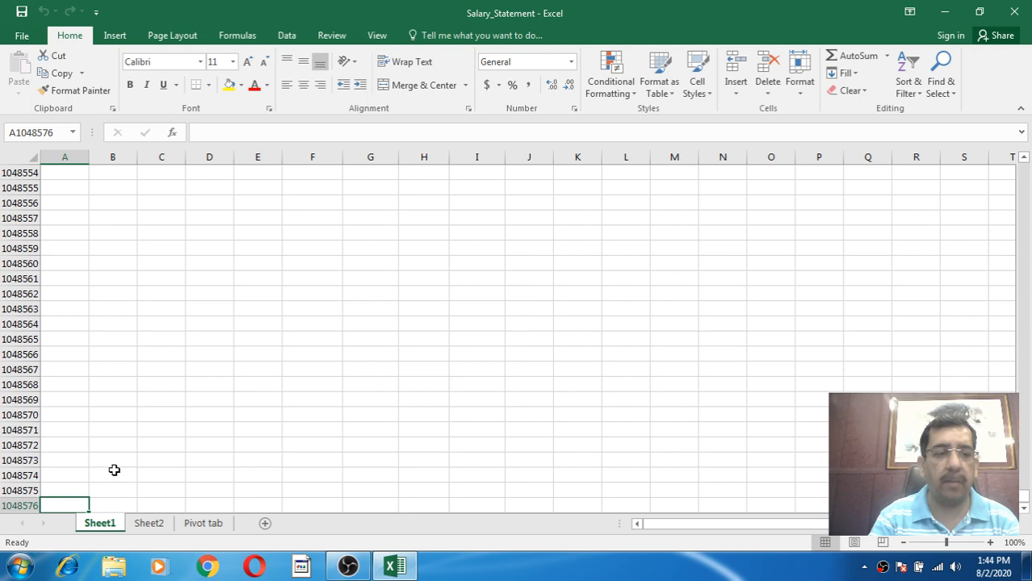
Return to the salary table's last row, and jump across to its far edge and back to A9.
key(ctrl+Up)
key(ctrl+Right)
key(ctrl+Left)
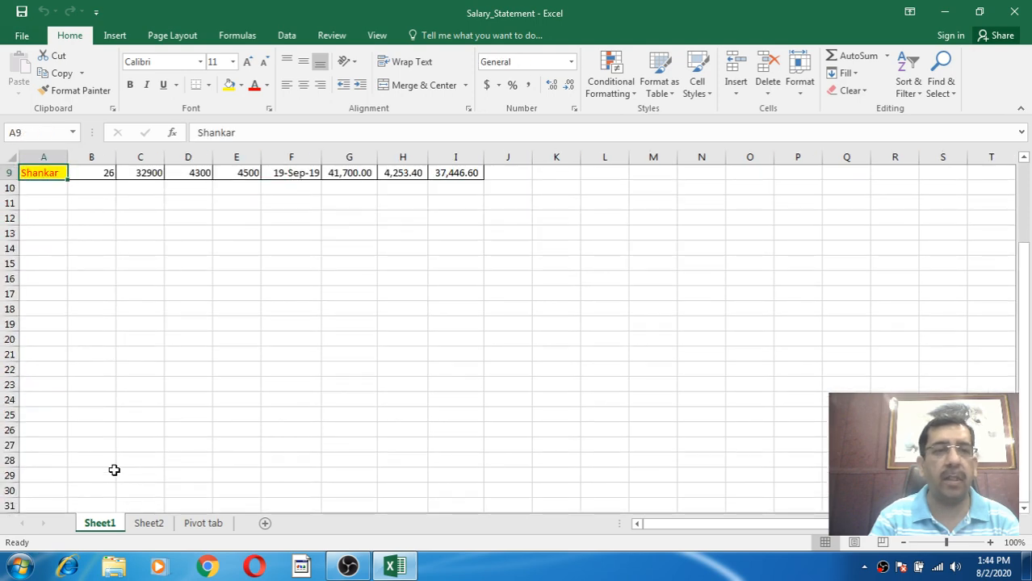
Move back up column A from A9 to the Name header in A1.
key(Up)
key(Up)
key(Up)
key(Up)
key(Up)
key(Up)
key(Up)
key(Up)
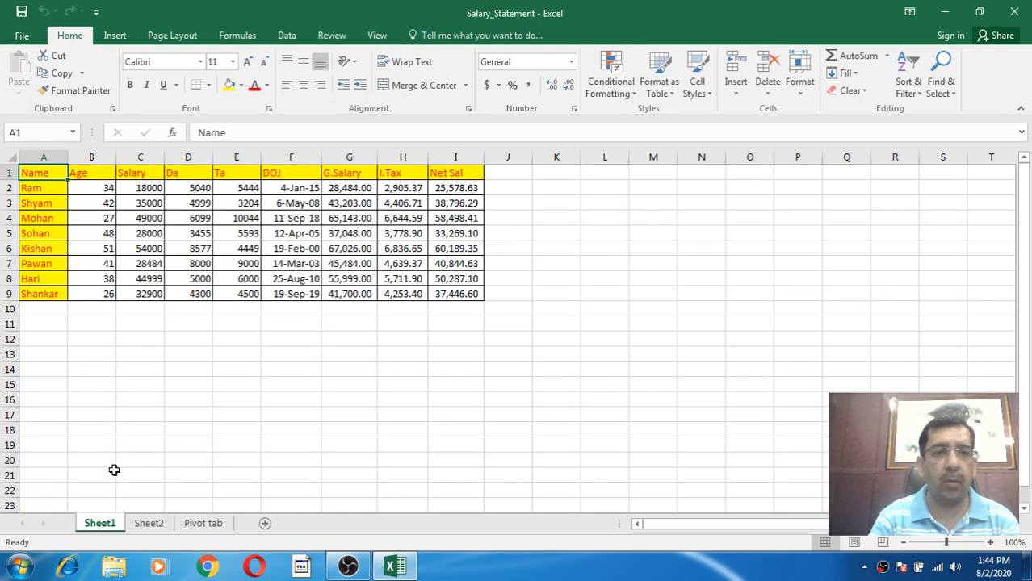
click(81, 219)
click(53, 172)
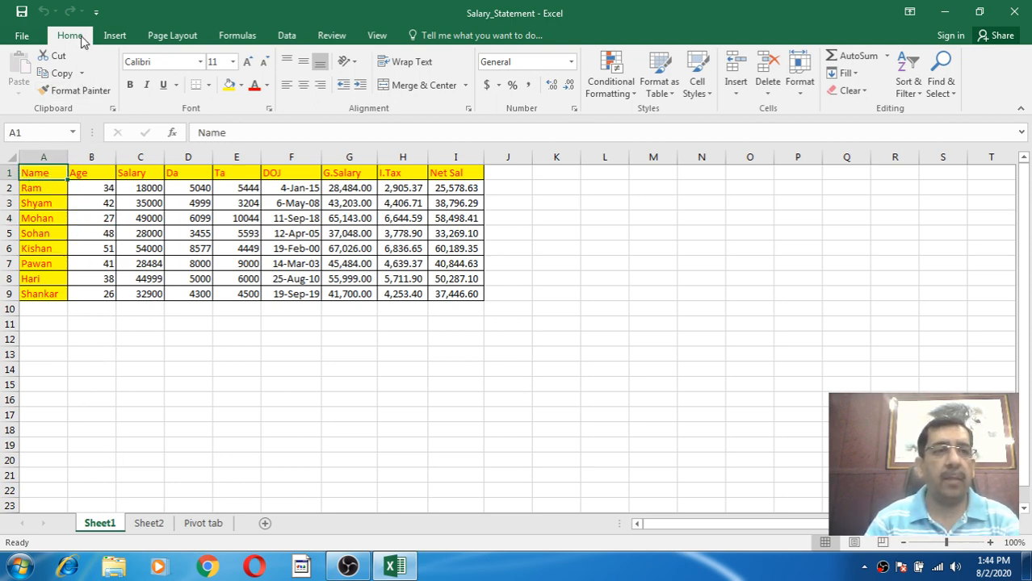
click(86, 203)
click(46, 173)
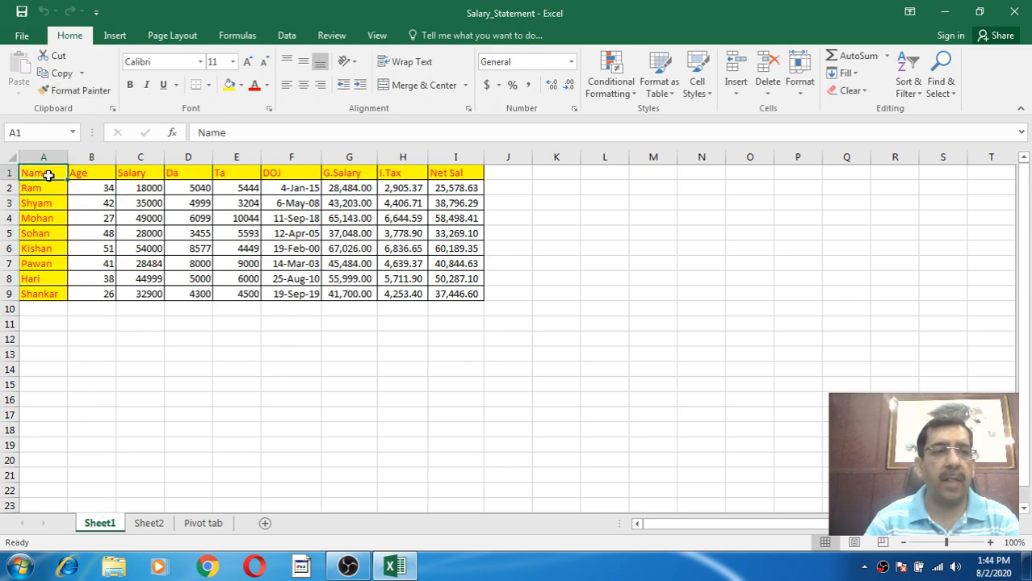
Go through the header cells from Age in B1 to DOJ in F1, and select the range A1:F9.
click(77, 173)
click(133, 174)
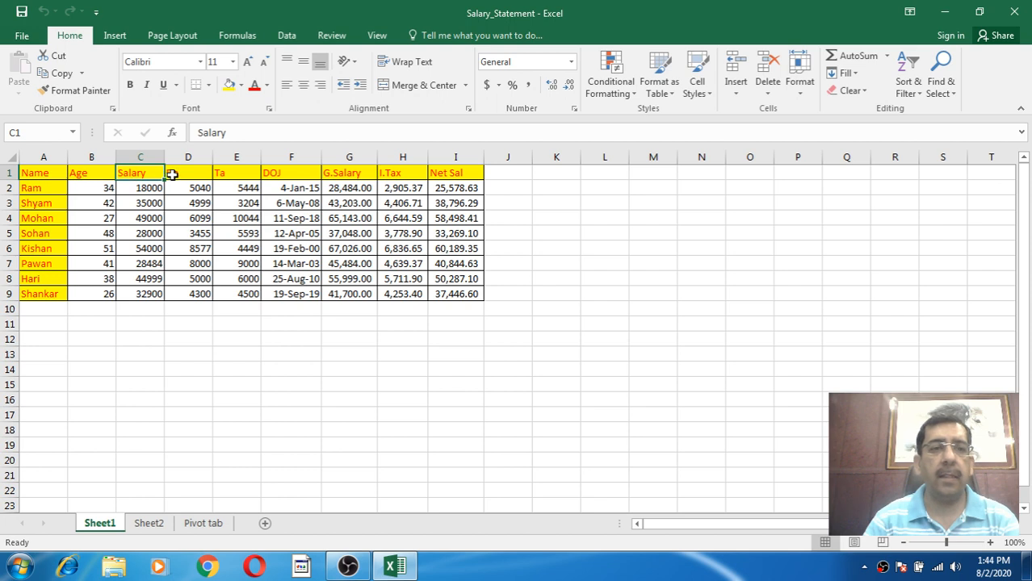
click(176, 173)
click(223, 173)
click(278, 171)
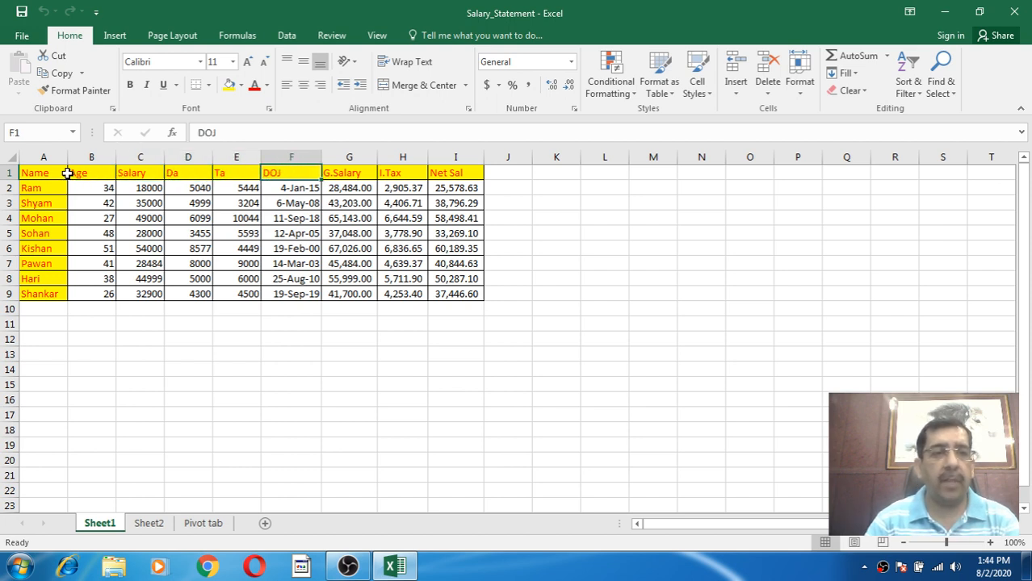
drag(61, 173, 287, 289)
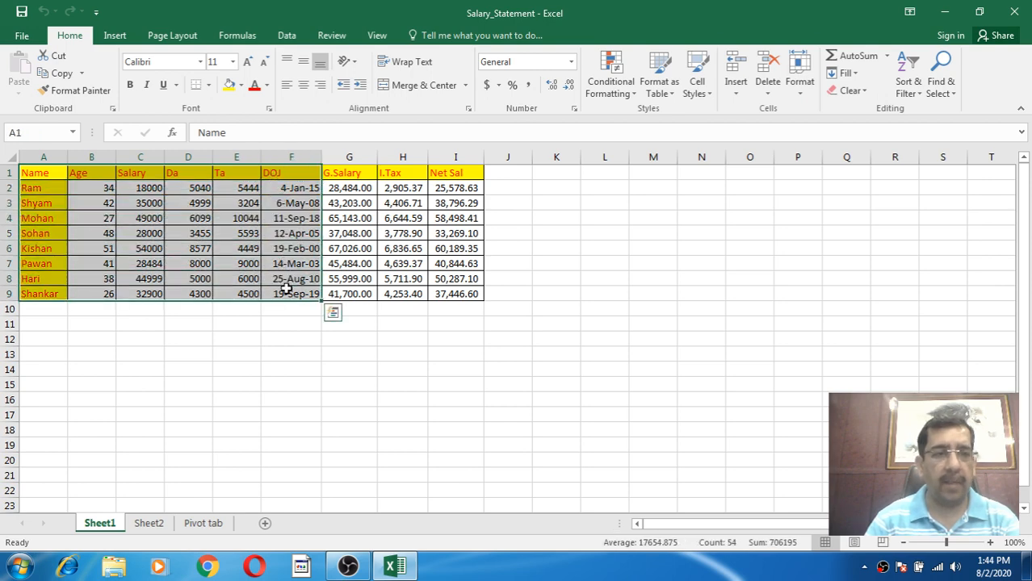
Examine the G.Salary formula in G2 and look at the Da and Ta cells in row 2.
click(340, 174)
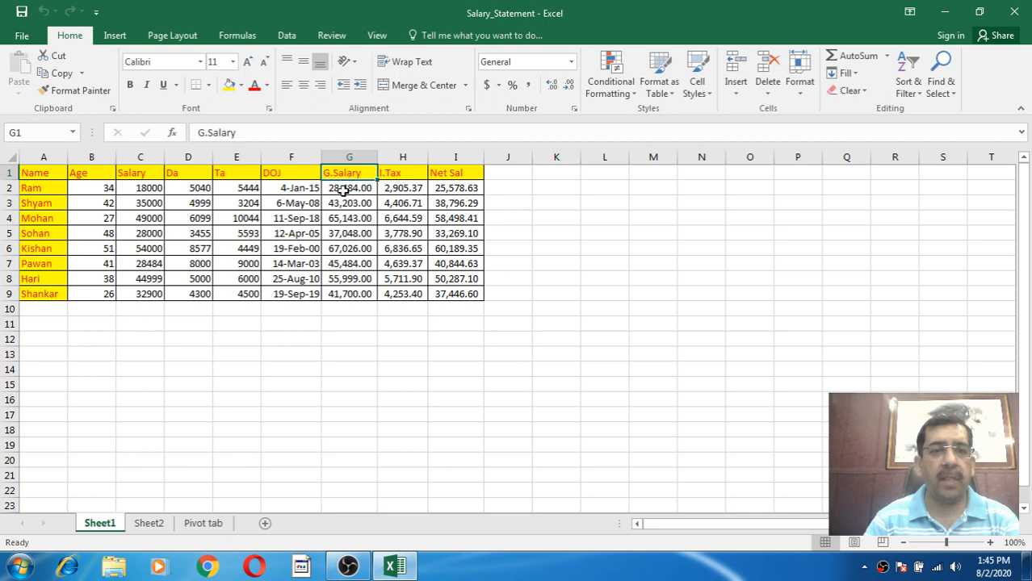
click(336, 188)
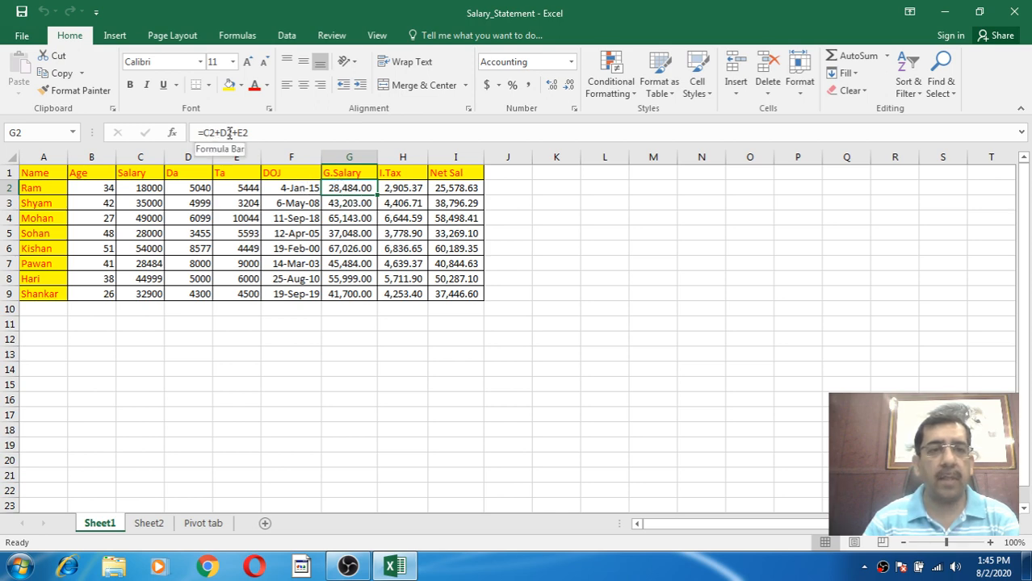
click(191, 188)
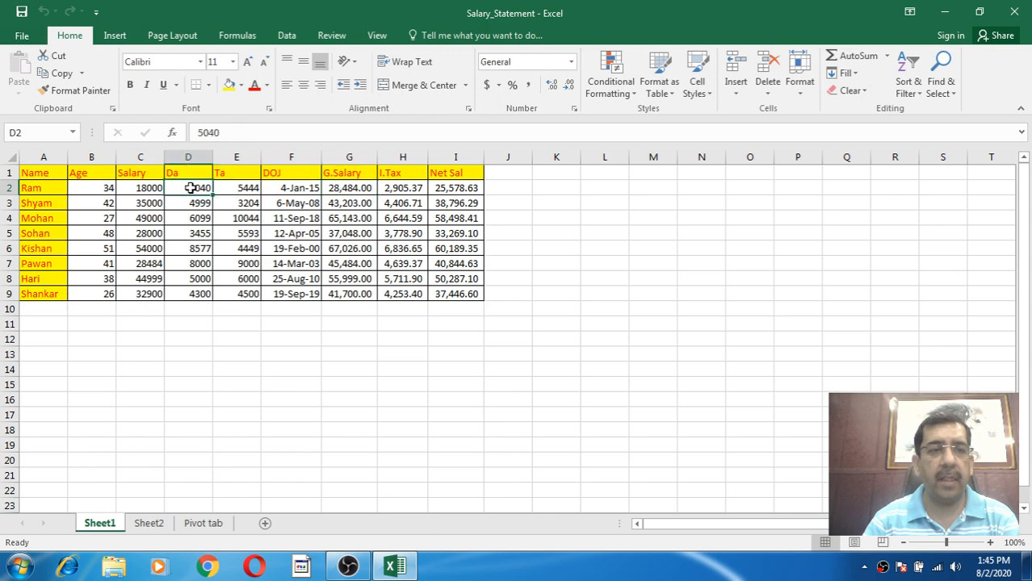
click(230, 188)
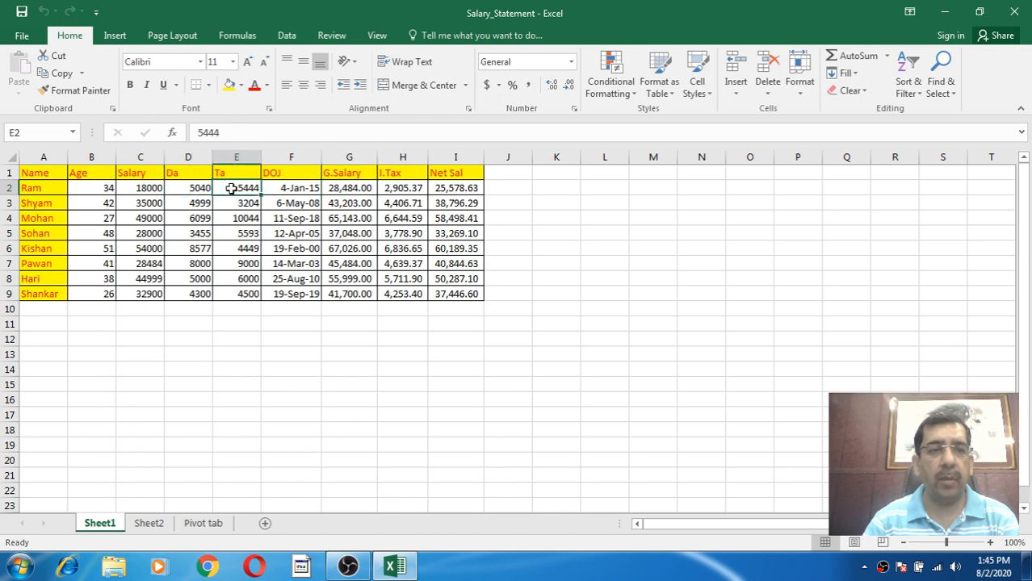
click(278, 187)
Trace the G2 formula through its source cells C2, D2 and E2, and select C2:E2 before returning to G2.
click(161, 186)
click(189, 187)
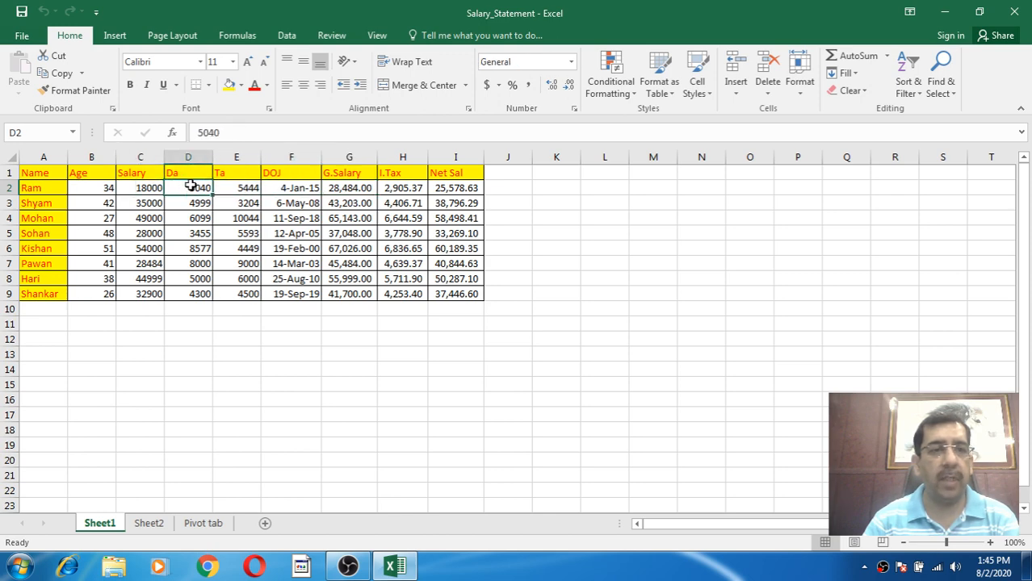
click(232, 189)
click(153, 186)
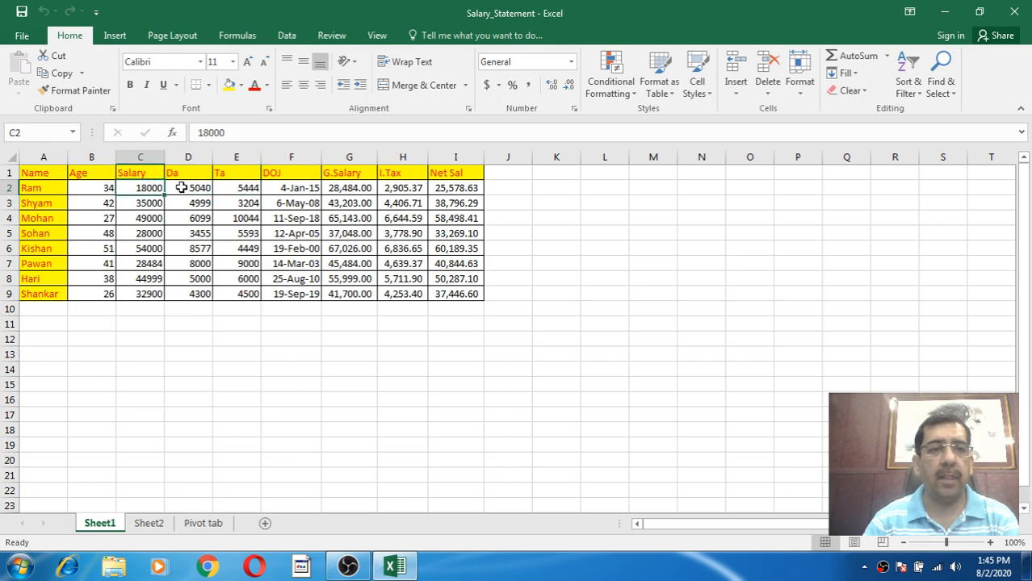
click(184, 187)
click(227, 187)
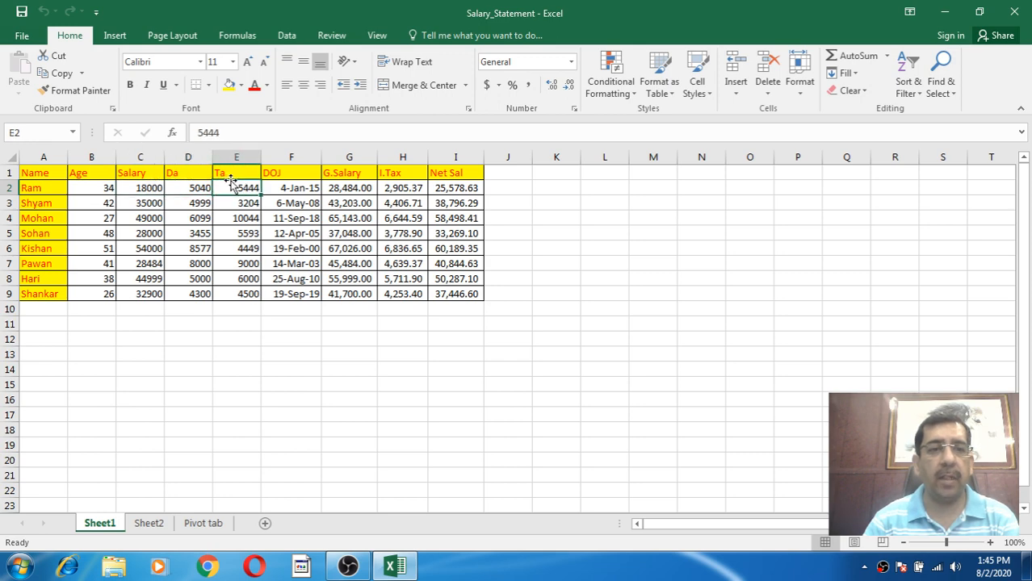
click(346, 186)
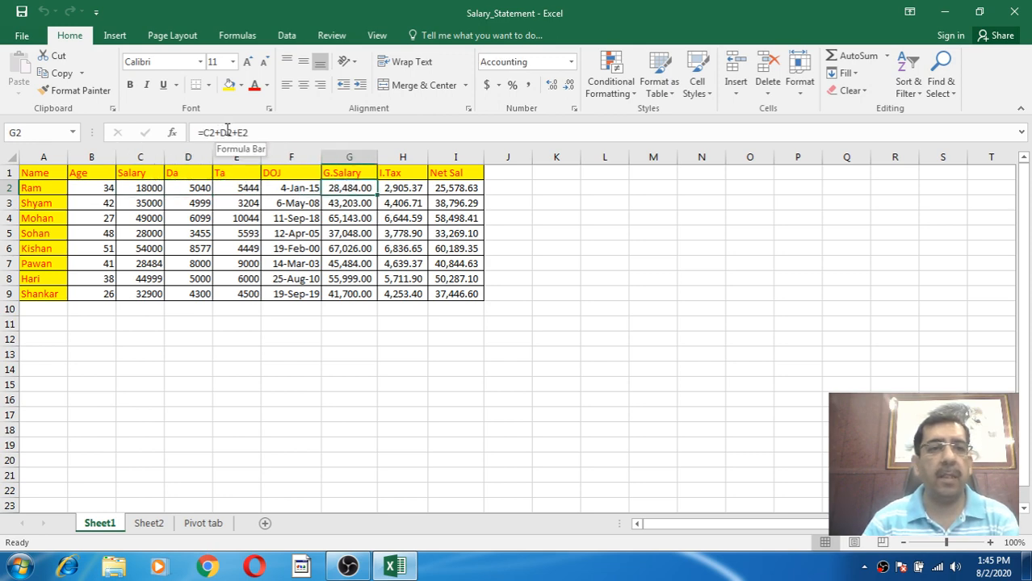
drag(152, 187, 231, 192)
click(355, 188)
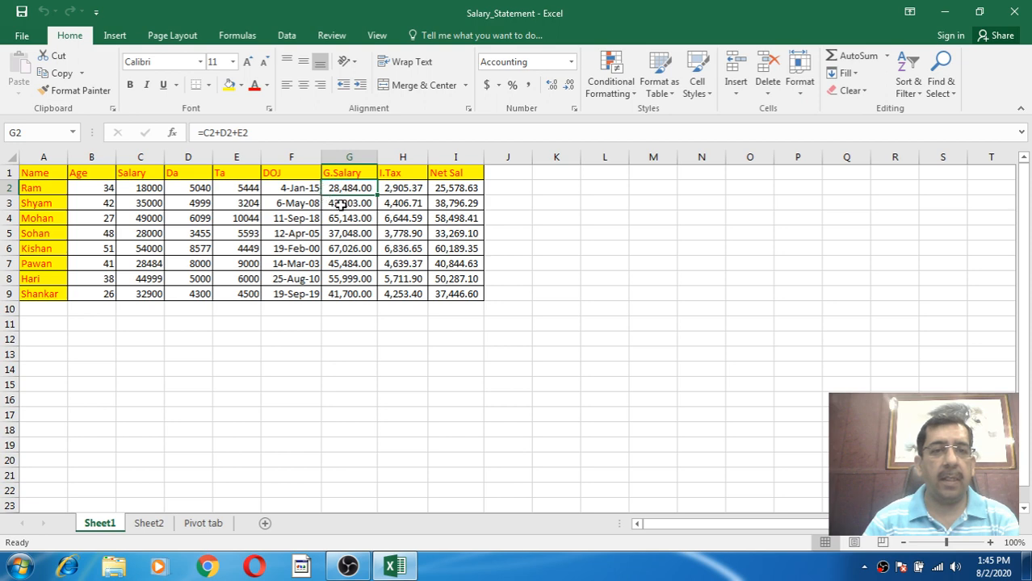
Examine the G.Salary formulas in G3 to G5, and select G2:G9 before returning to G2.
click(344, 203)
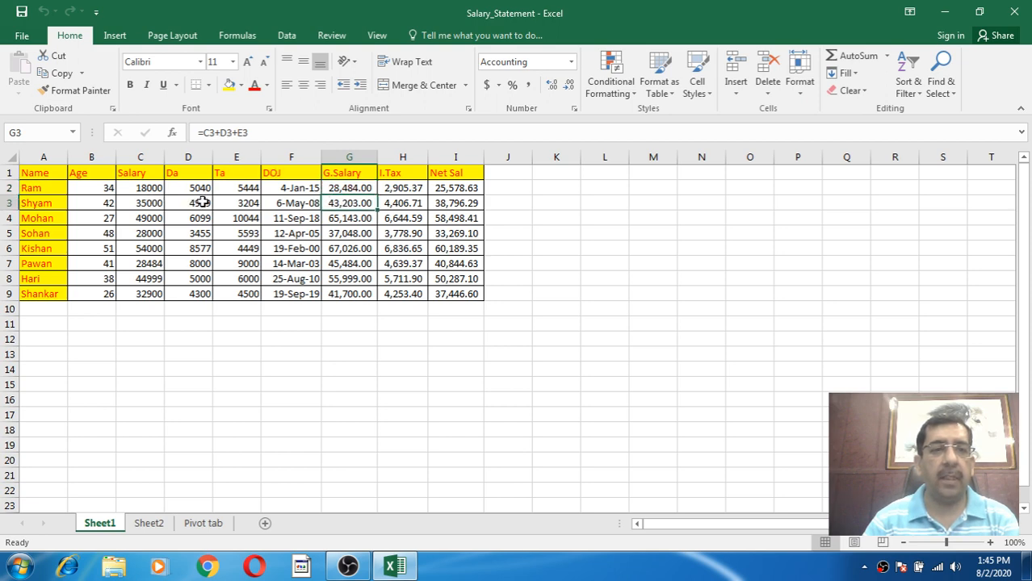
click(342, 217)
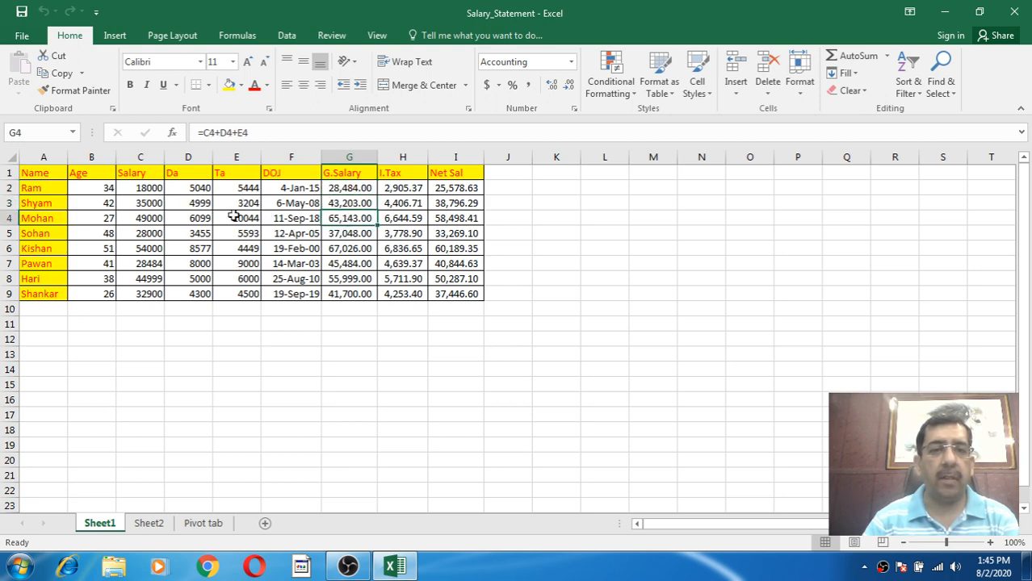
click(346, 233)
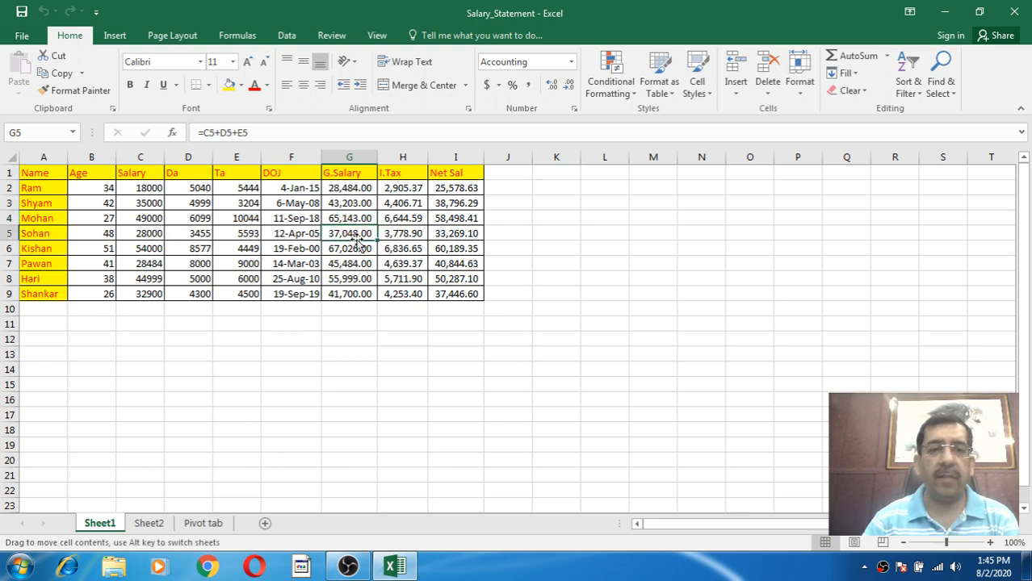
drag(356, 187, 355, 293)
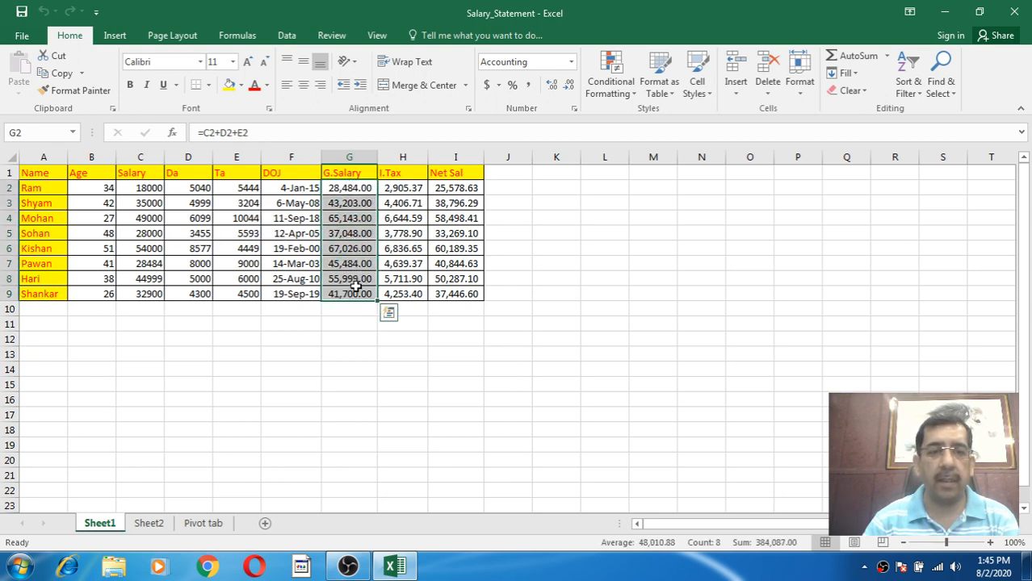
click(341, 188)
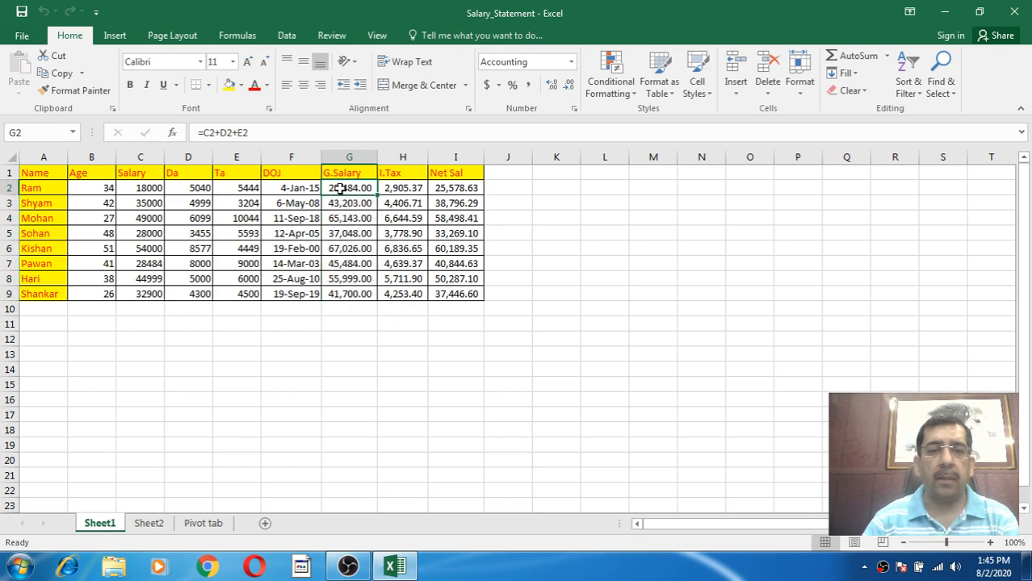
Examine the I.Tax formula in H2 and compare it with the gross salary cell G2 it refers to.
click(395, 188)
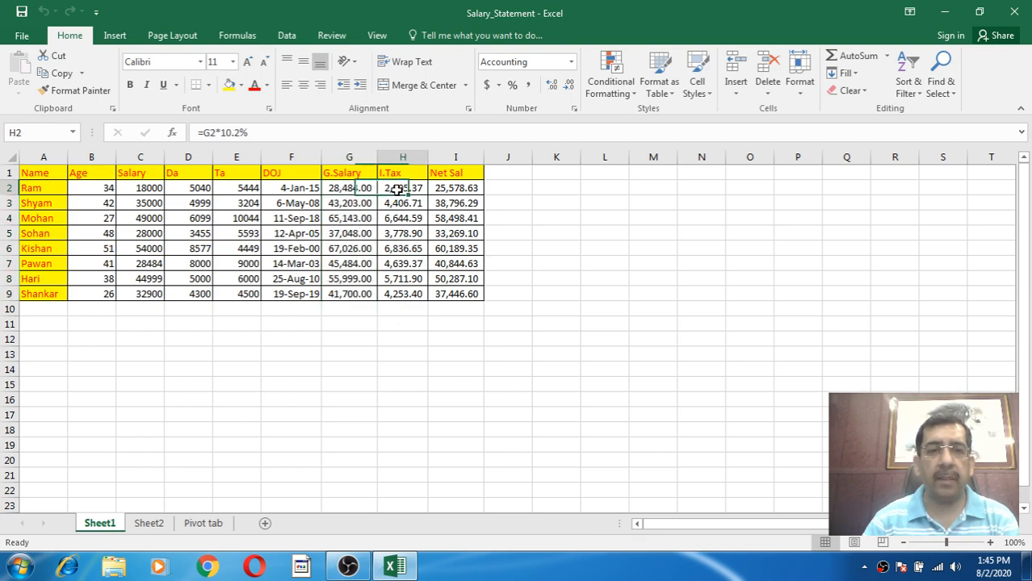
click(356, 188)
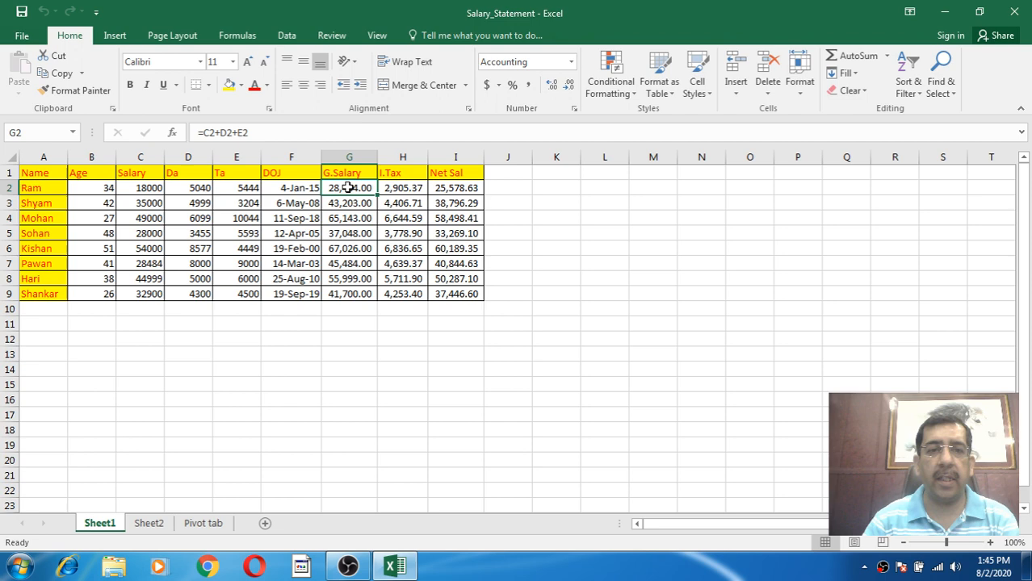
click(392, 189)
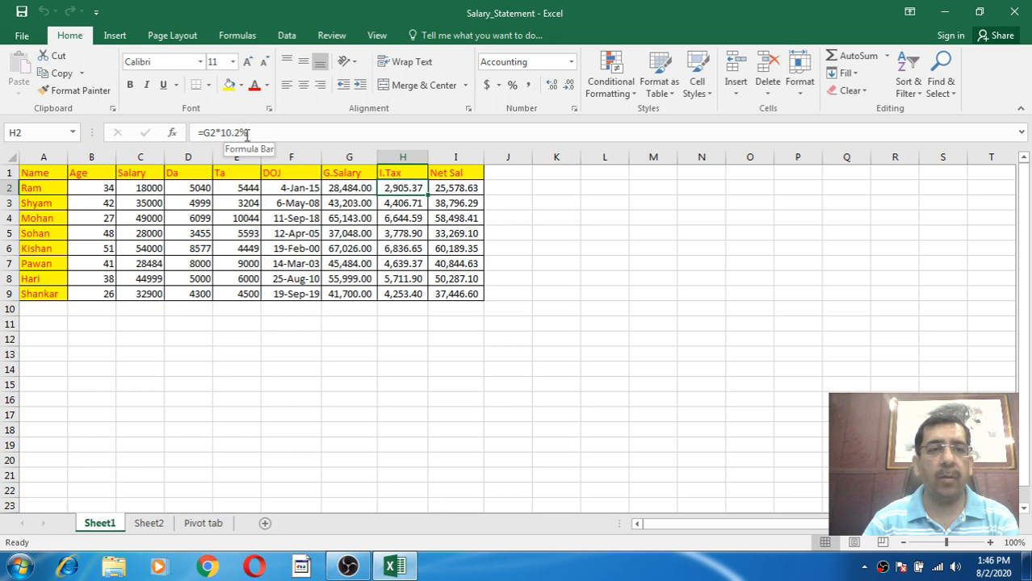
click(396, 233)
click(404, 190)
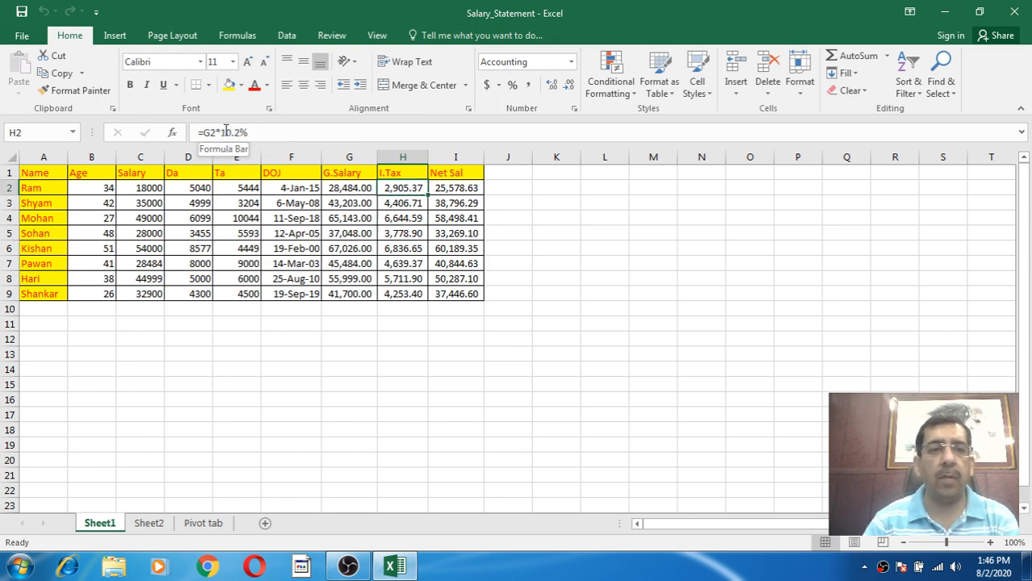
click(352, 188)
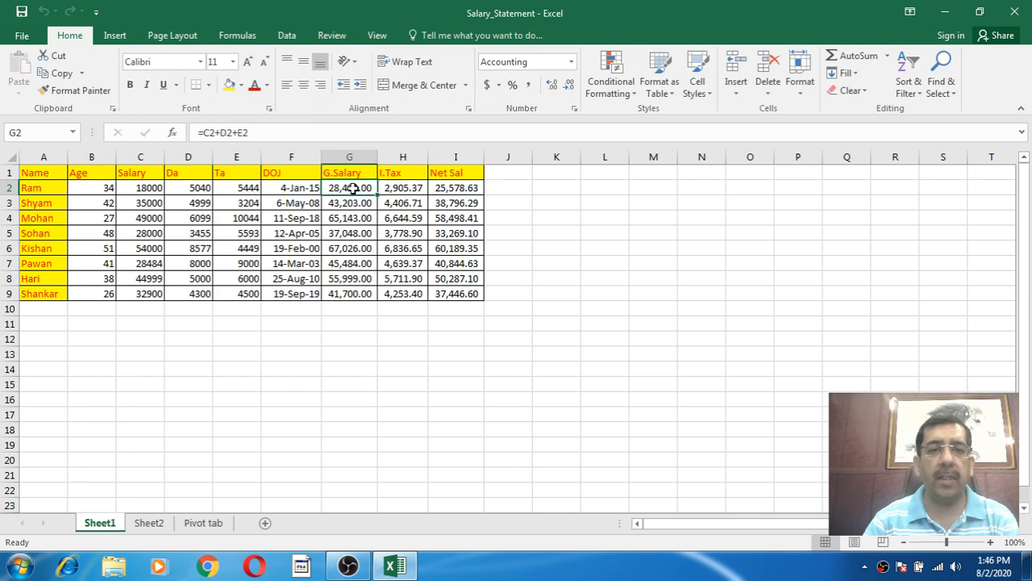
click(397, 188)
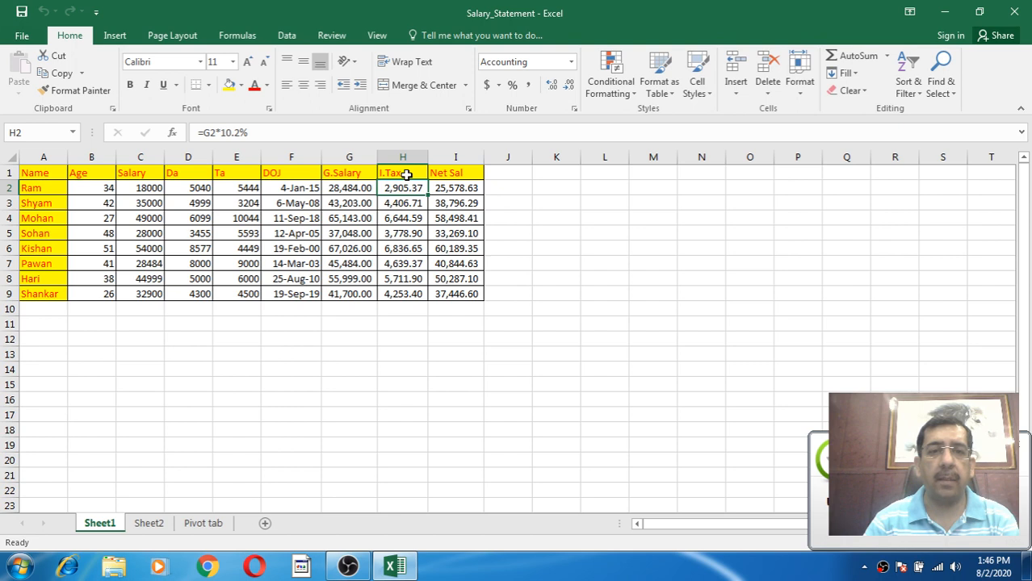
Examine the Net Sal formula in I2 and trace it to the gross salary in G2 and the tax in H2.
click(462, 186)
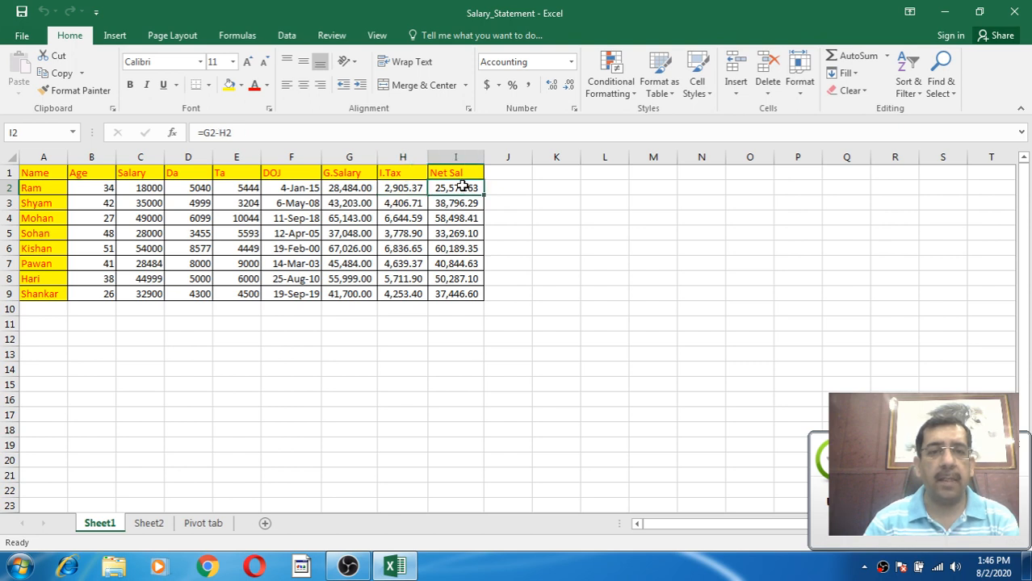
click(397, 186)
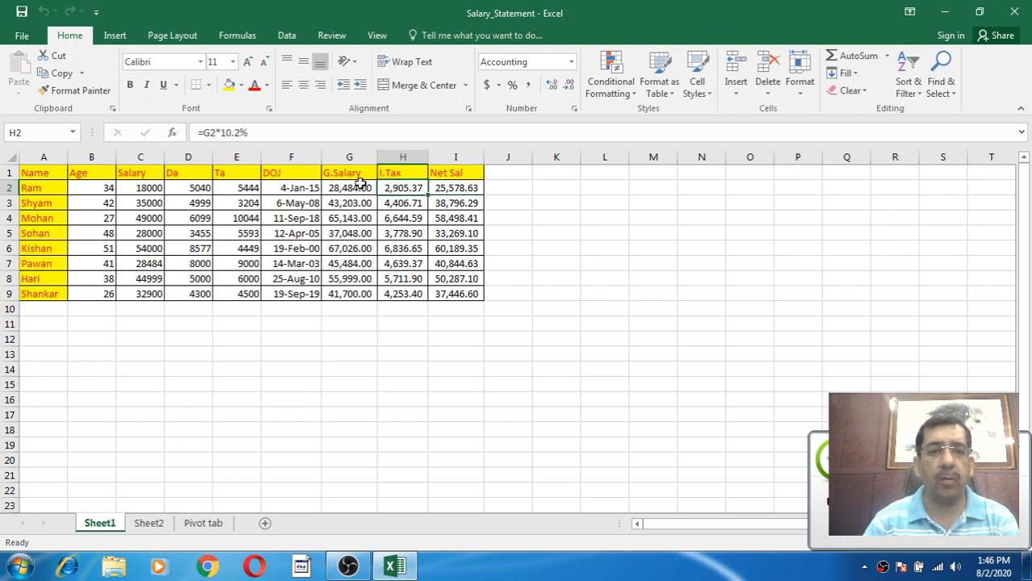
click(360, 186)
click(398, 186)
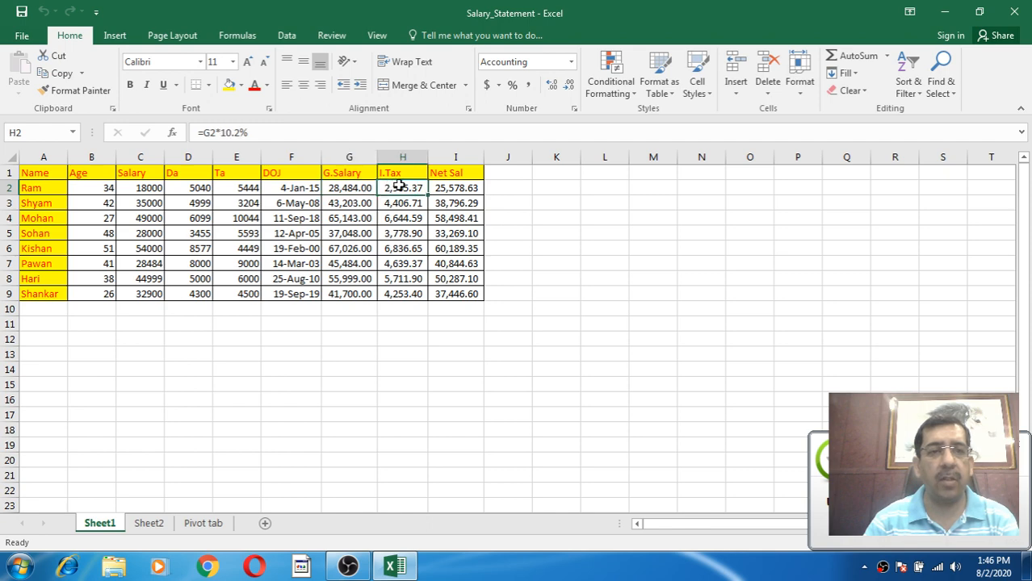
click(360, 184)
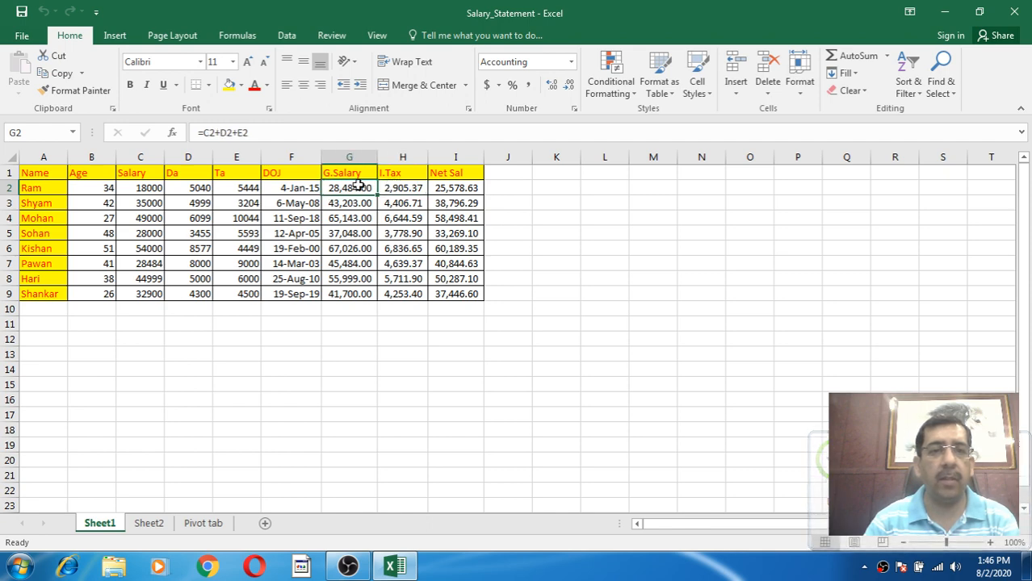
click(450, 189)
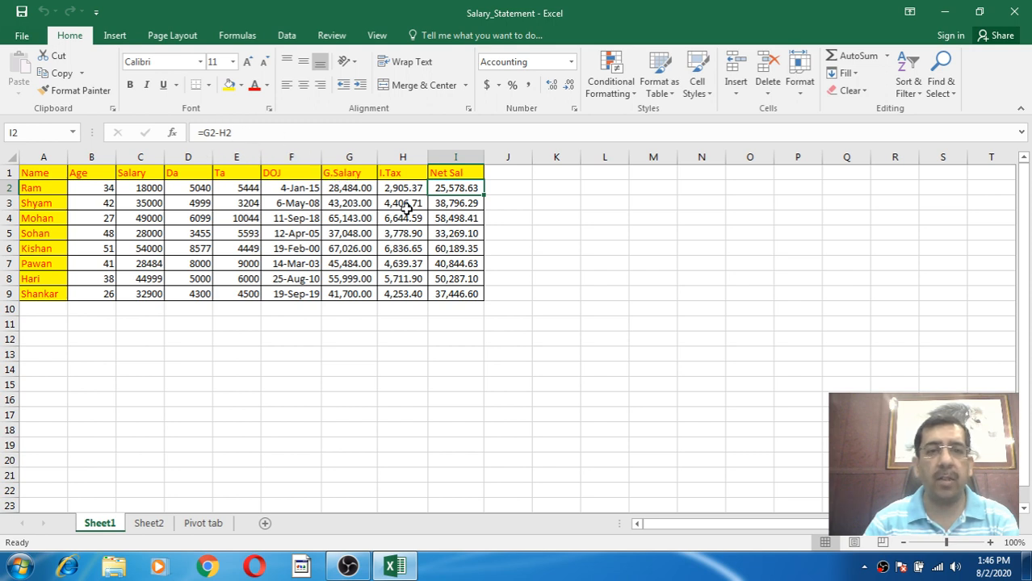
click(354, 185)
click(398, 187)
click(454, 188)
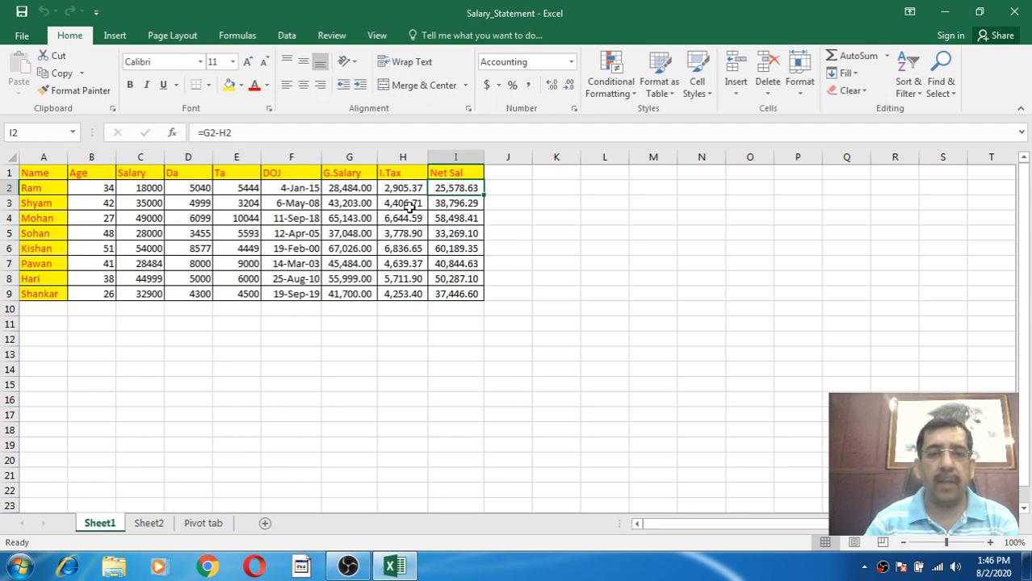
Clear the I.Tax and Net Sal cells of rows 3 to 9 (H3:I9), and select the I.Tax formula in H2.
drag(403, 203, 456, 293)
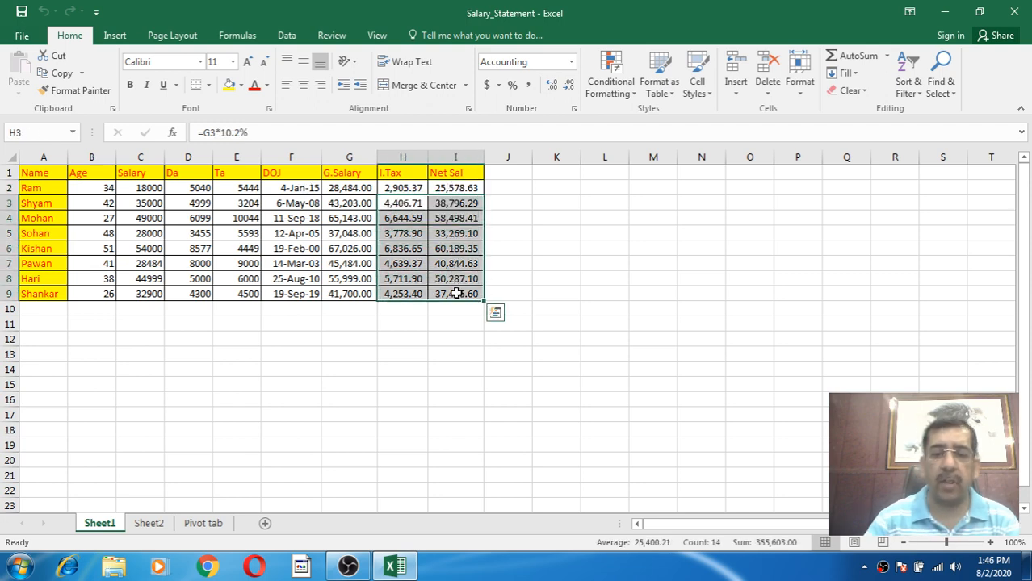
key(Delete)
click(491, 246)
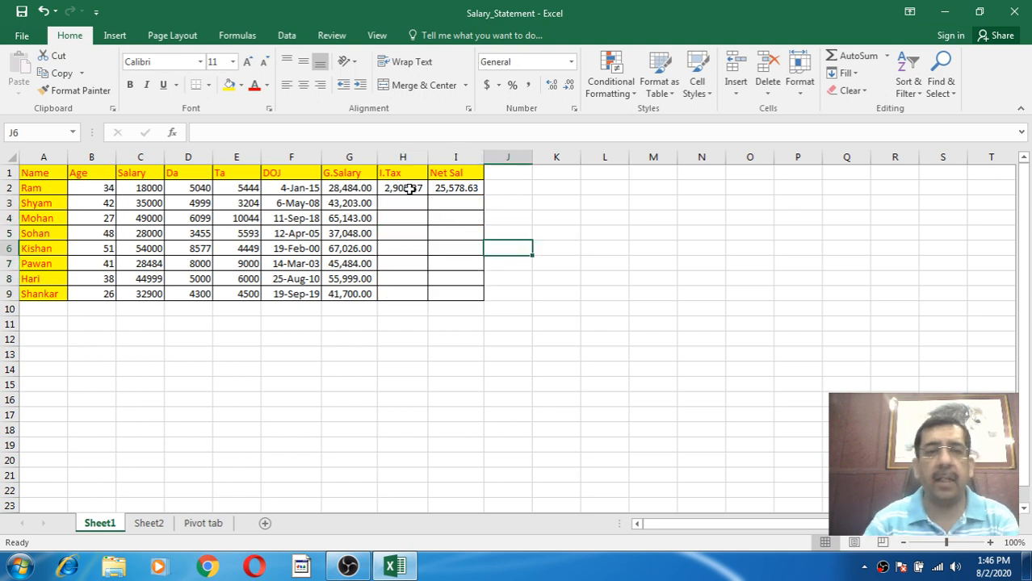
click(408, 188)
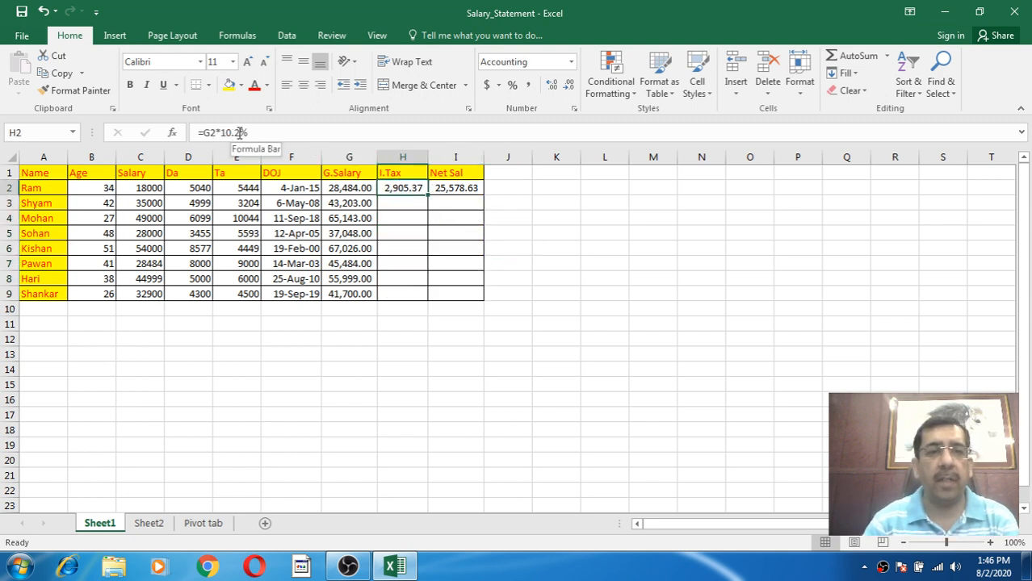
Review the formulas in I2 and H2, and fill the I.Tax formula from H2 down to H9.
click(449, 188)
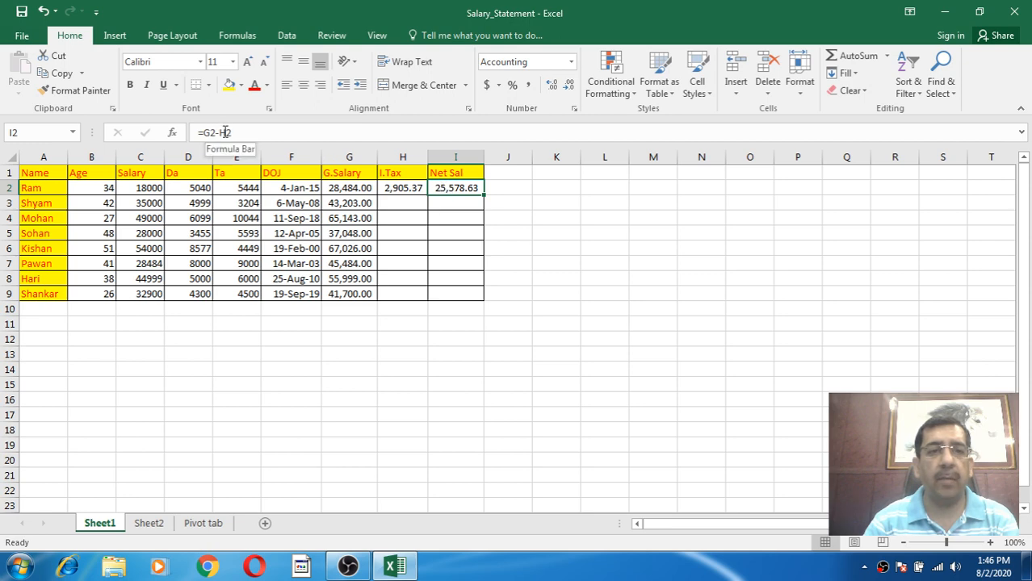
click(395, 202)
click(402, 188)
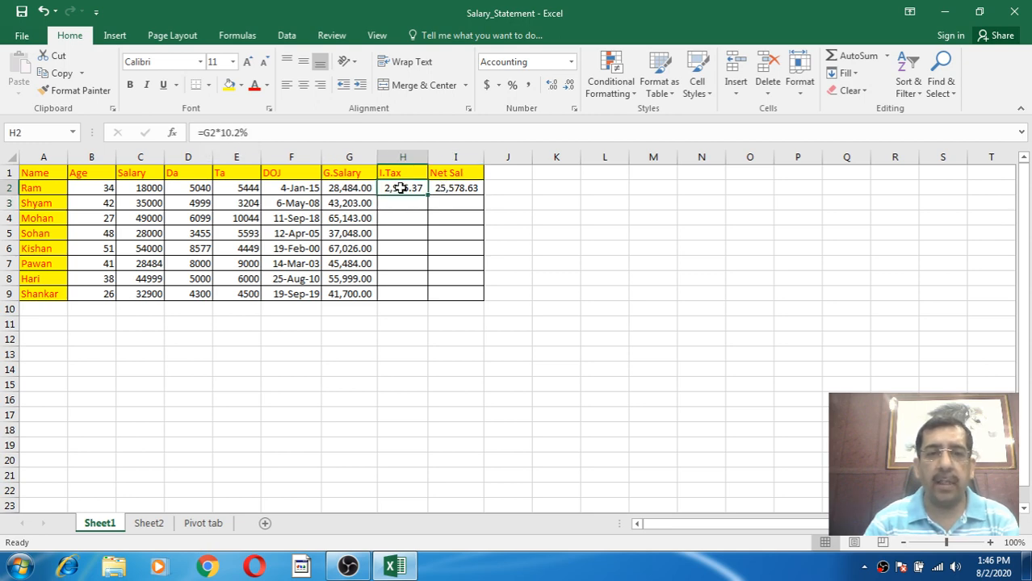
drag(401, 188, 401, 288)
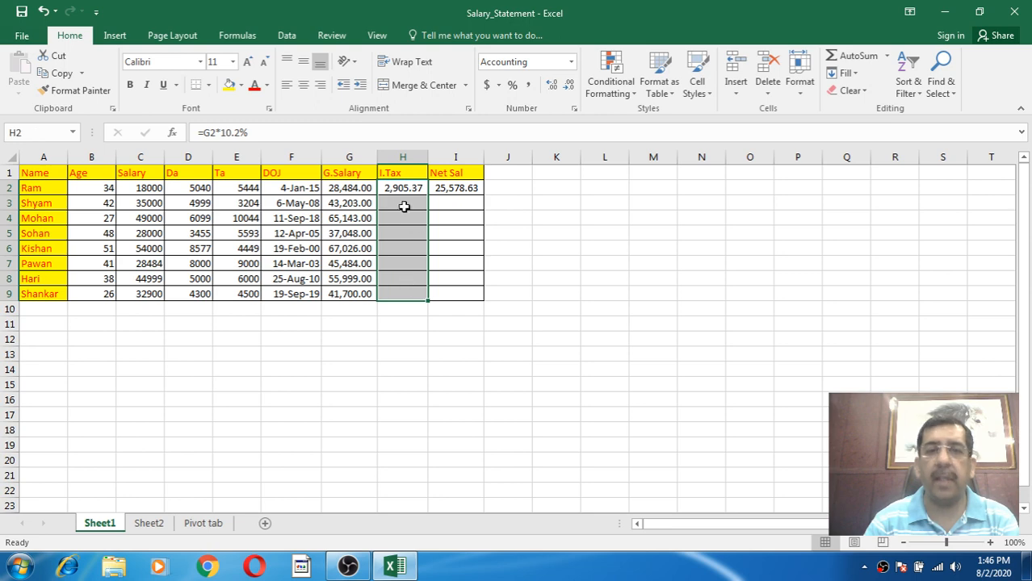
click(398, 187)
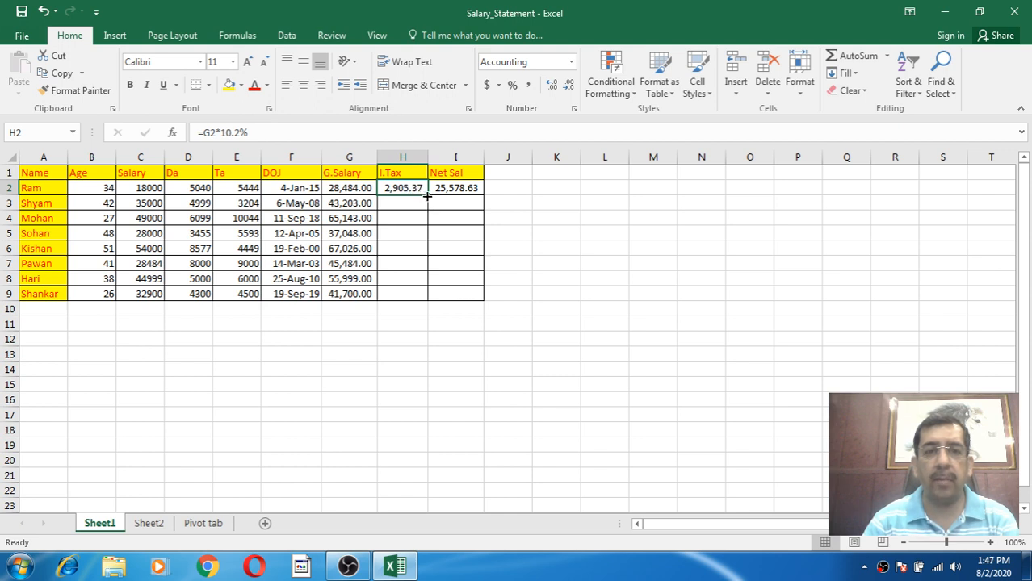
drag(427, 195, 420, 295)
Fill the Net Sal formula from I2 down to I9, and check the row 2 formulas in G2, H2 and I2.
click(459, 191)
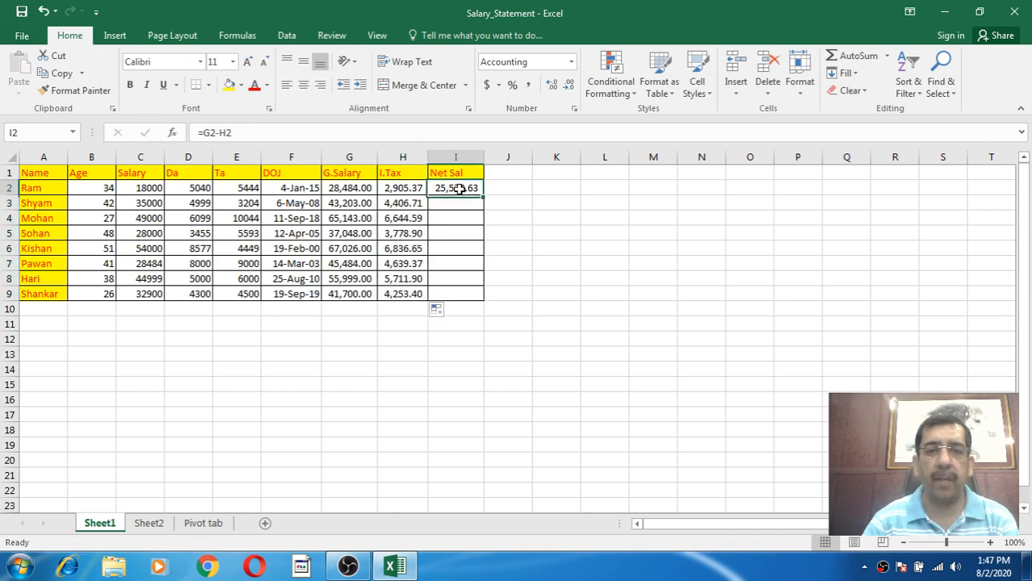
drag(482, 197, 481, 295)
click(349, 191)
click(392, 186)
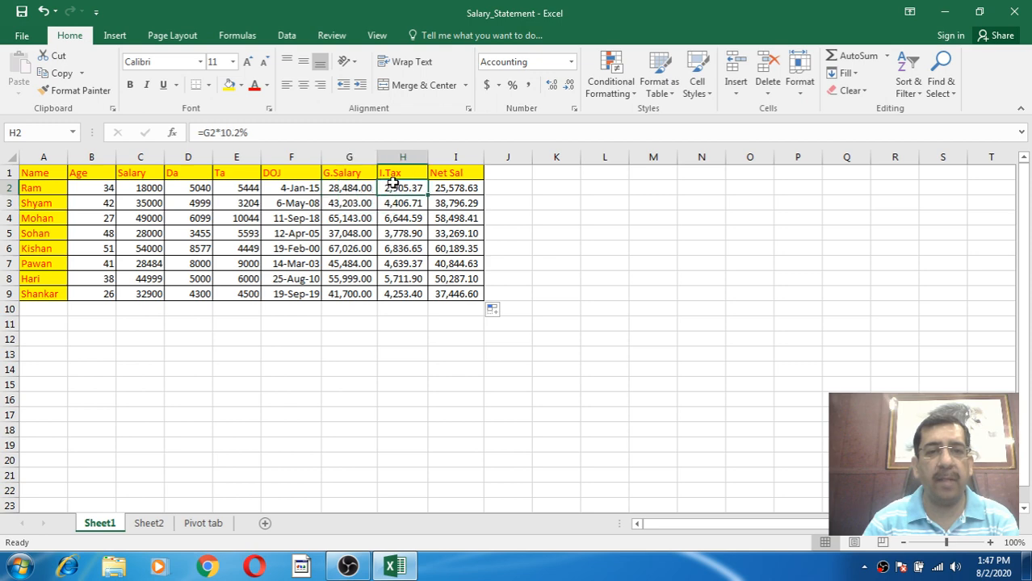
click(437, 191)
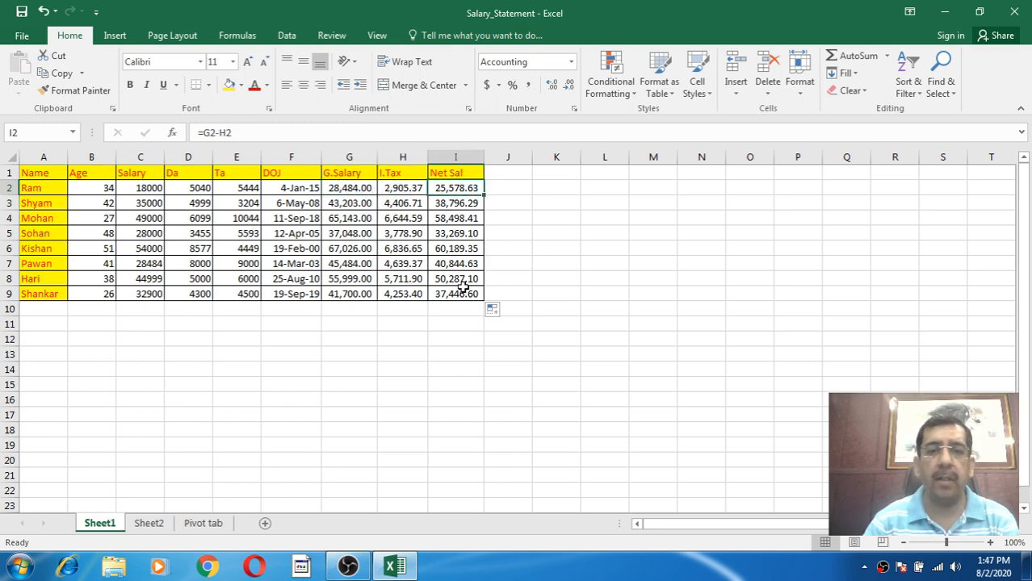
Select the header row A1:I1, view the fill colour choices without applying one, and select the names in A2:A9.
click(58, 172)
drag(57, 171, 445, 175)
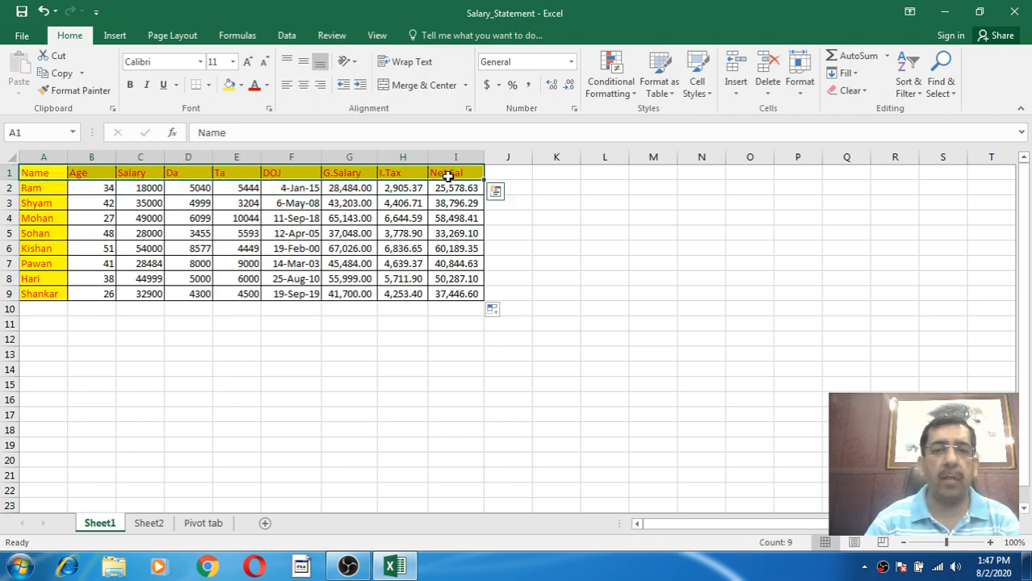
click(240, 86)
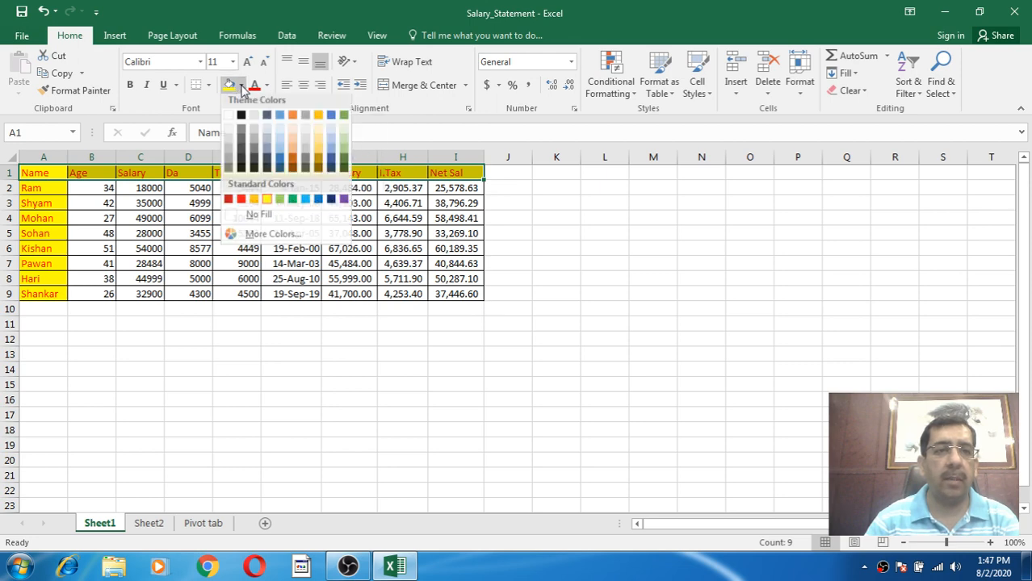
click(241, 86)
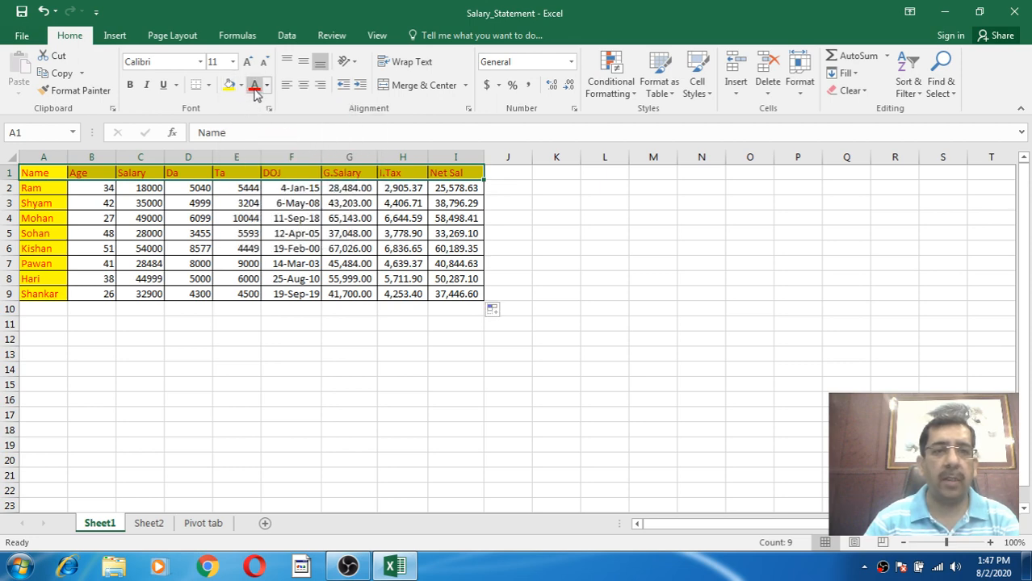
drag(44, 191, 41, 288)
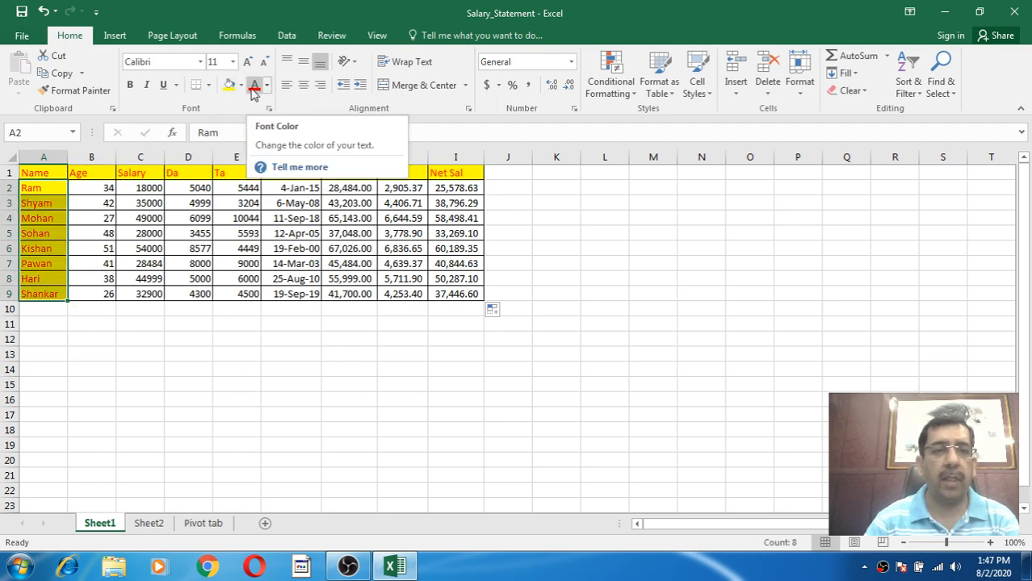
click(120, 176)
click(58, 178)
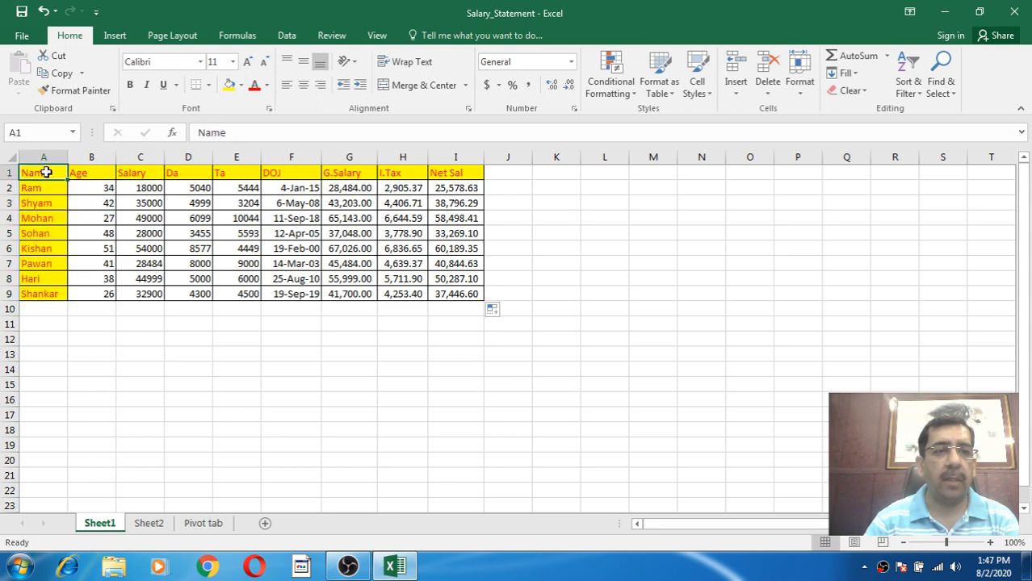
Apply All Borders to the whole salary table A1:I9, and return to cell A1.
drag(41, 171, 439, 295)
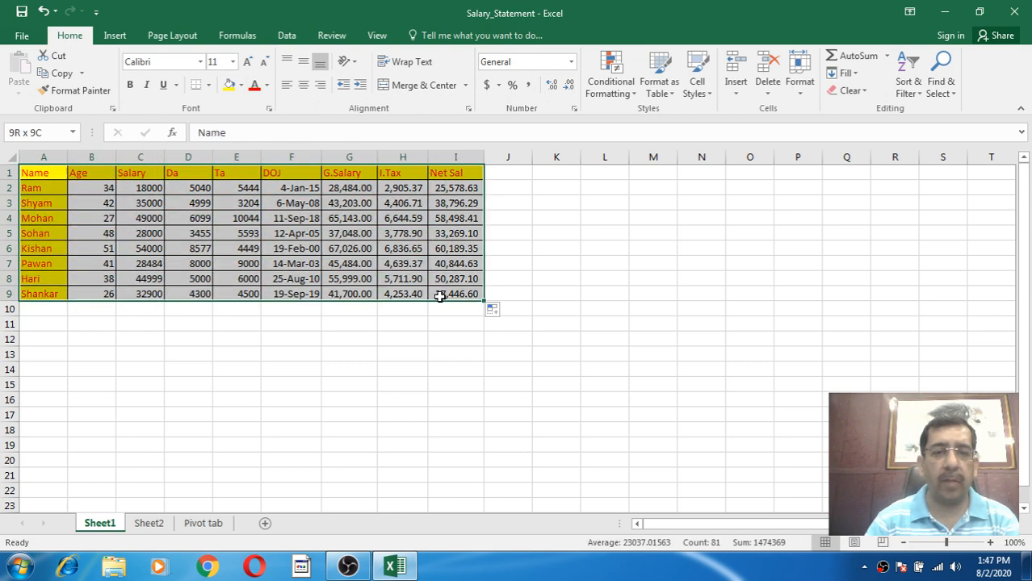
click(209, 86)
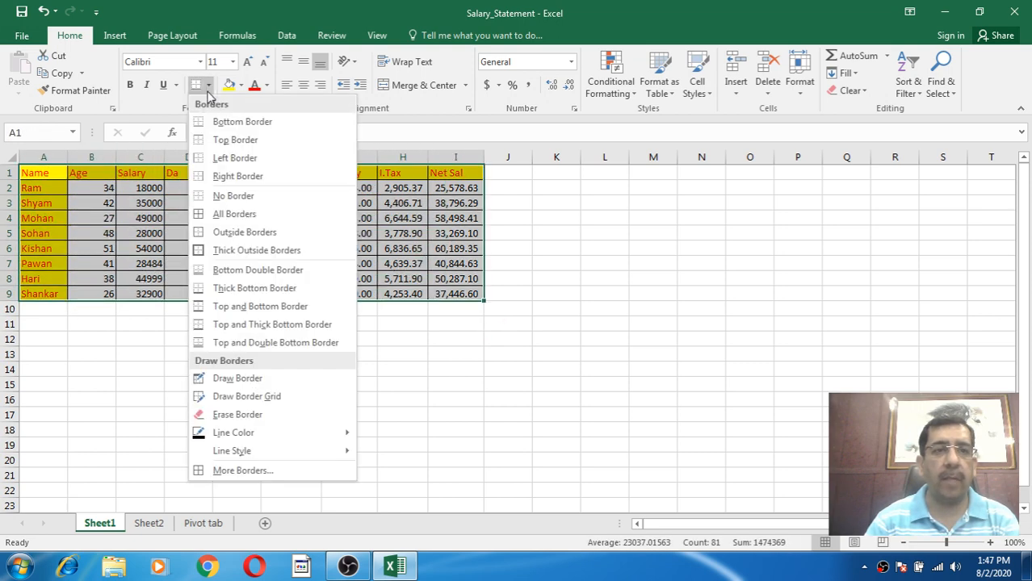
click(227, 215)
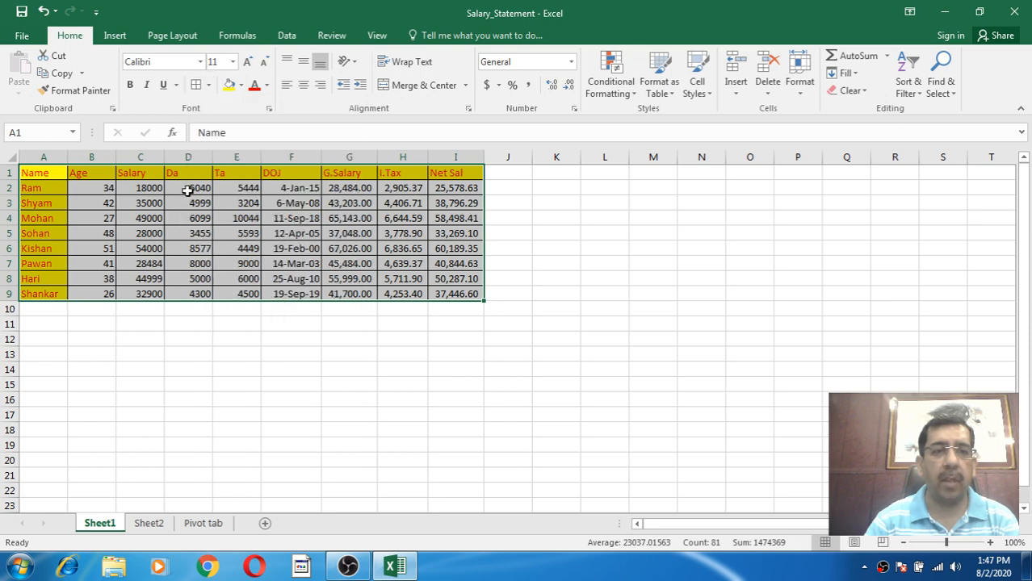
click(189, 192)
click(60, 175)
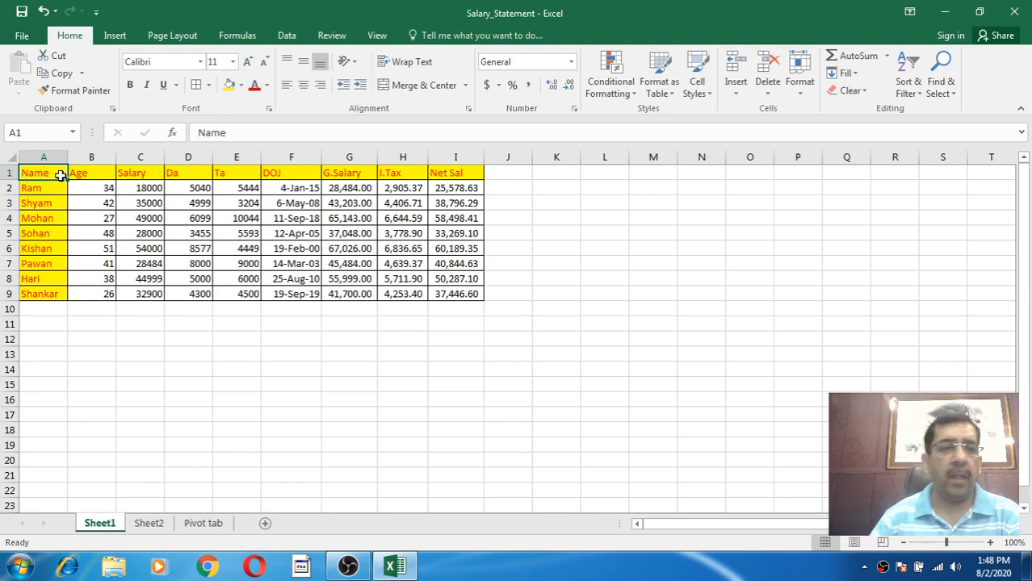
Cut the Name to DOJ columns of the salary table (A1:F9) and paste them at L1.
click(240, 262)
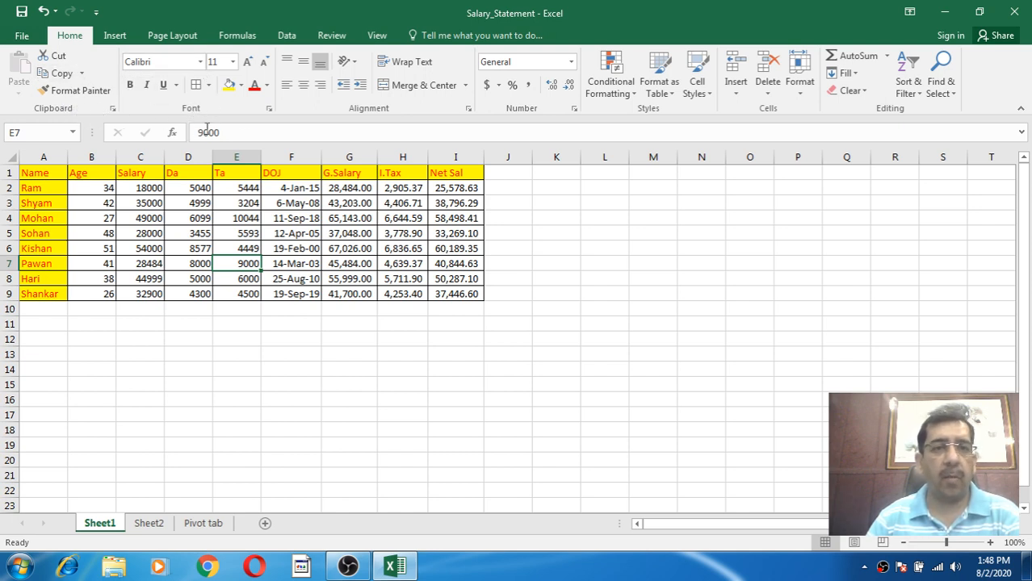
click(139, 172)
drag(35, 172, 321, 269)
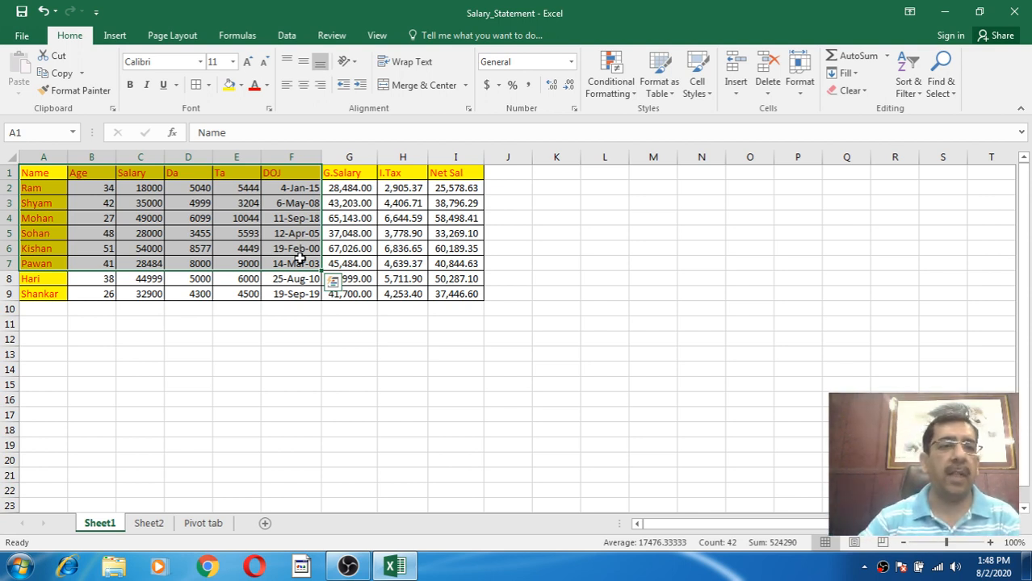
click(57, 178)
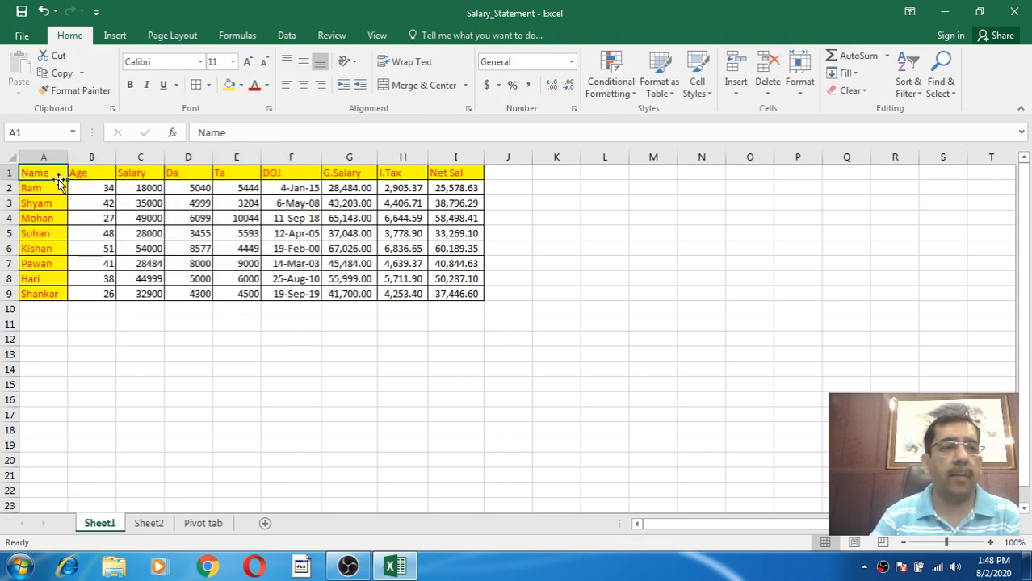
drag(58, 178, 285, 294)
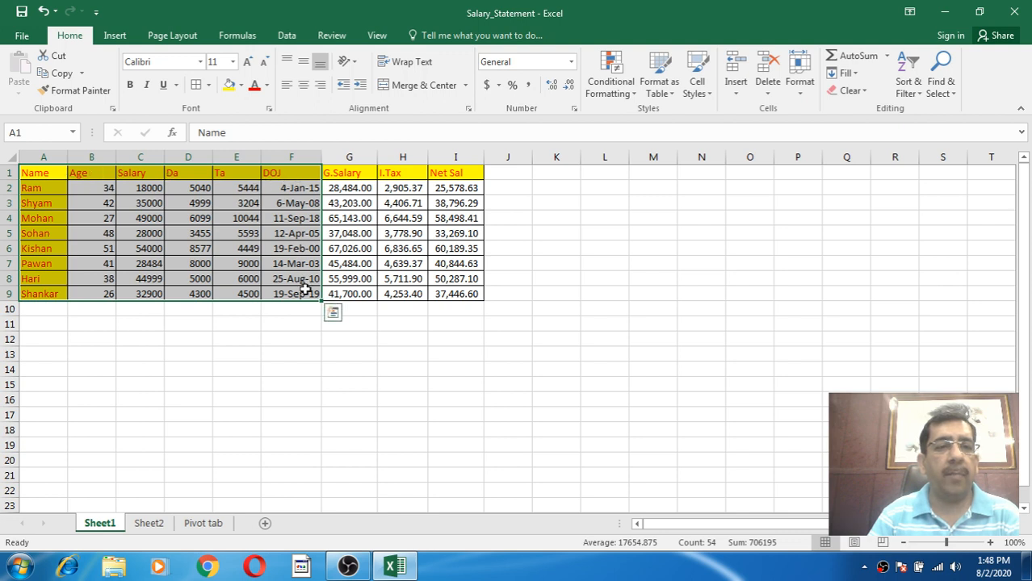
click(59, 56)
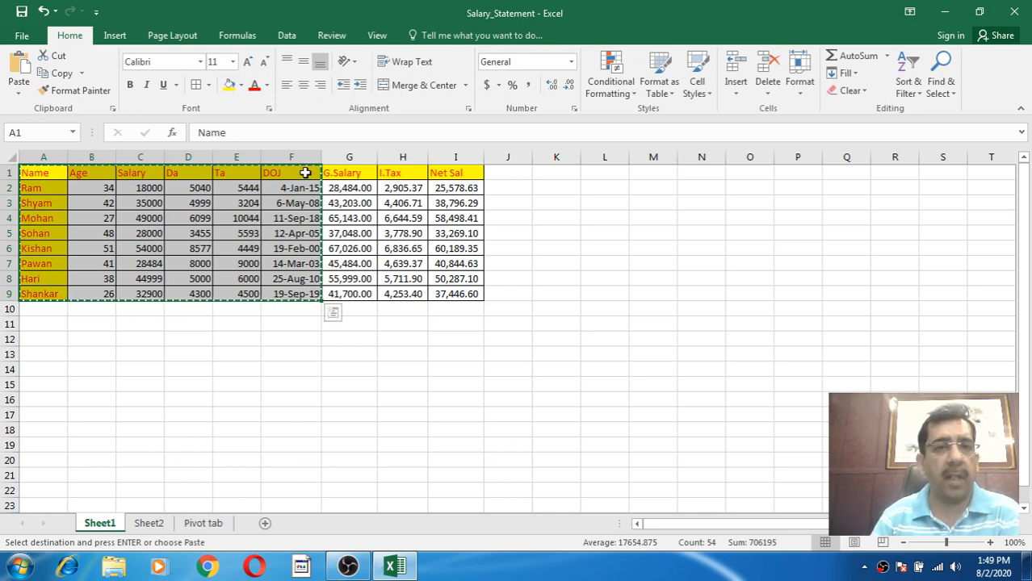
click(623, 171)
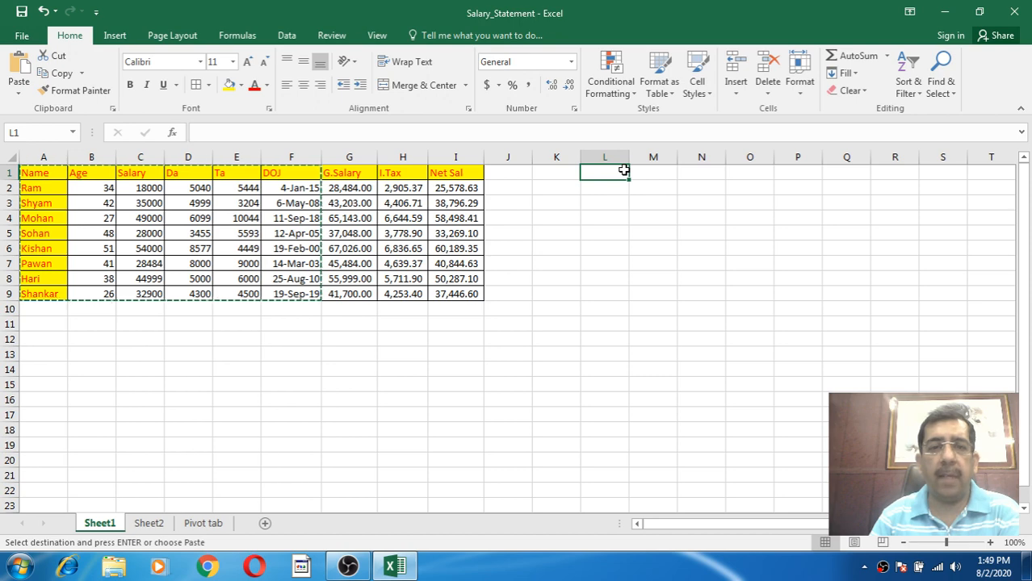
click(22, 72)
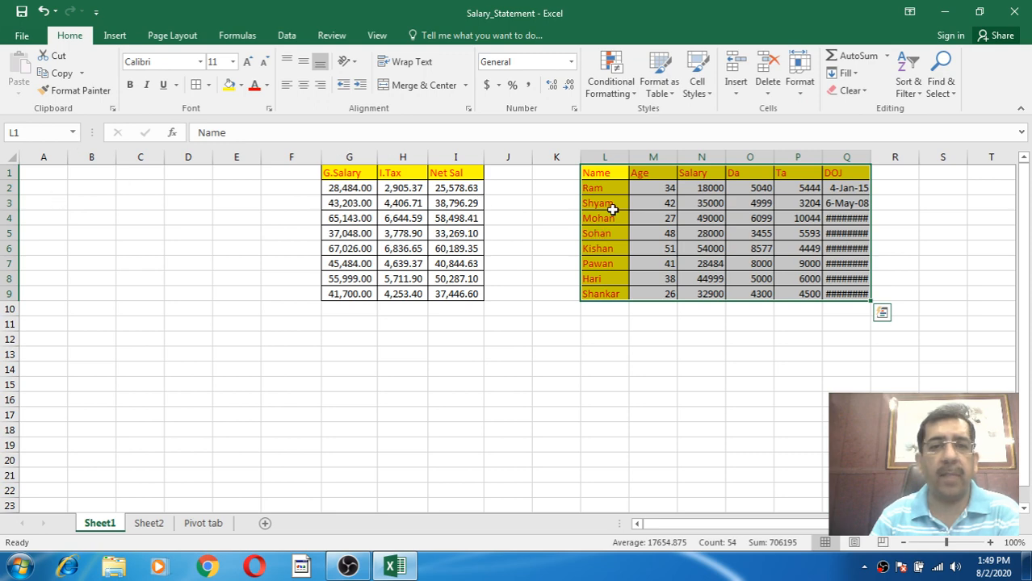
Cut the moved block L1:Q9 and paste it back at A1.
drag(612, 178, 833, 291)
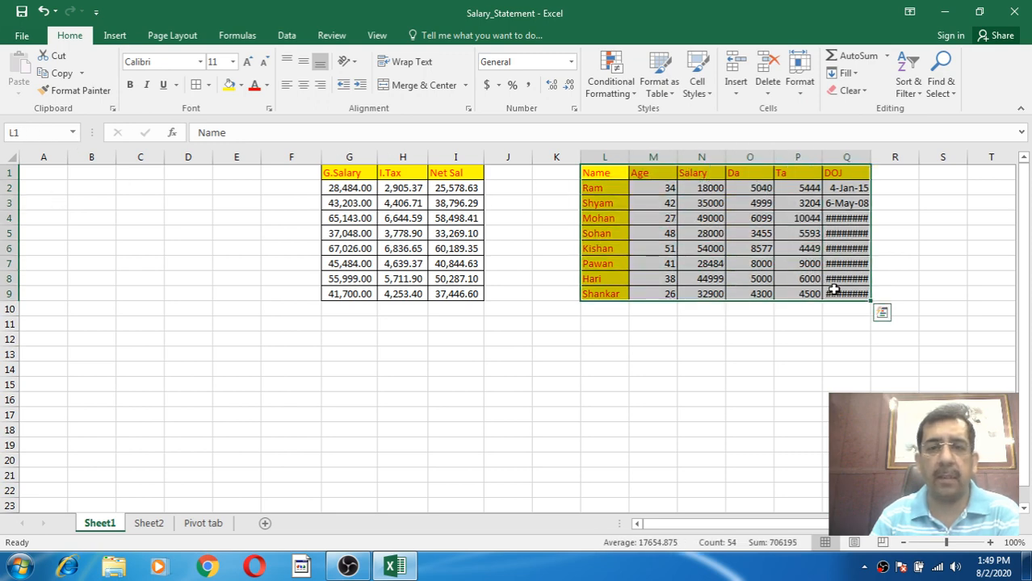
click(64, 58)
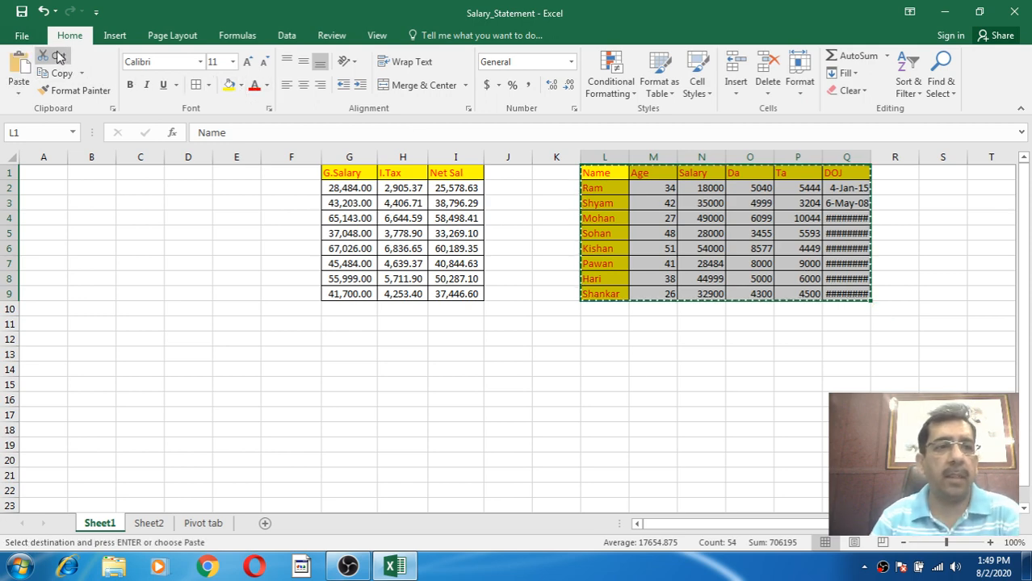
click(42, 171)
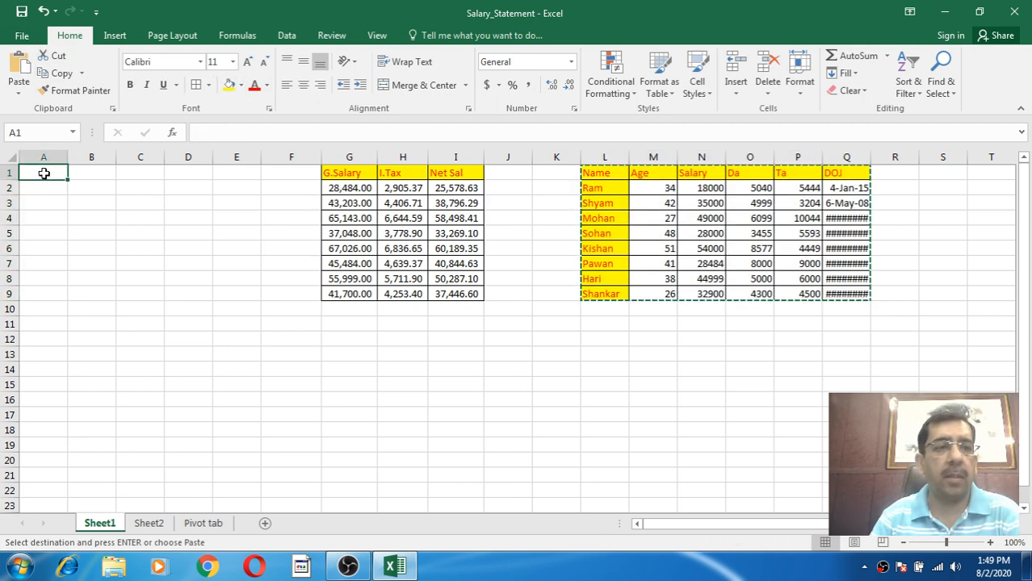
click(21, 70)
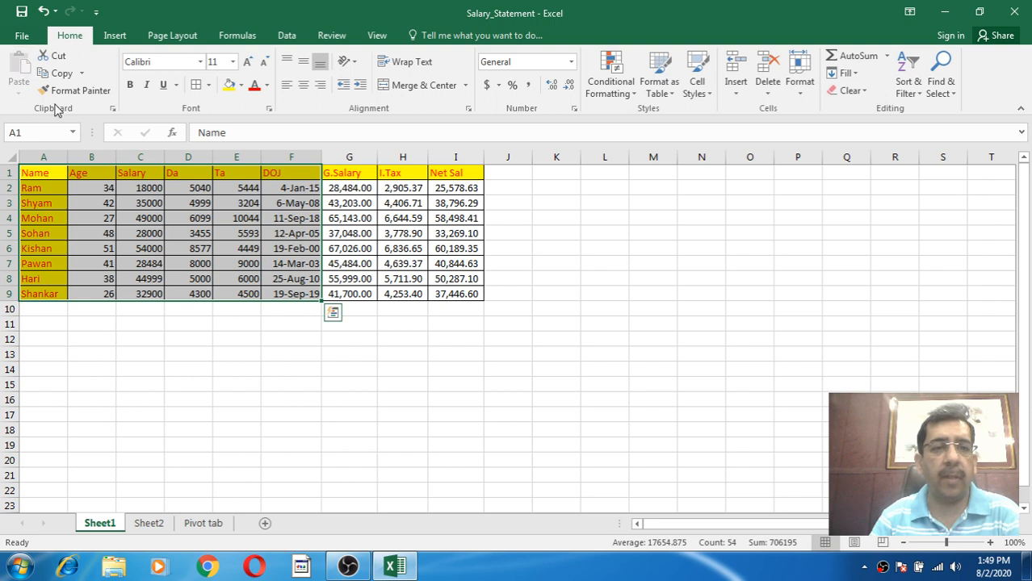
click(281, 202)
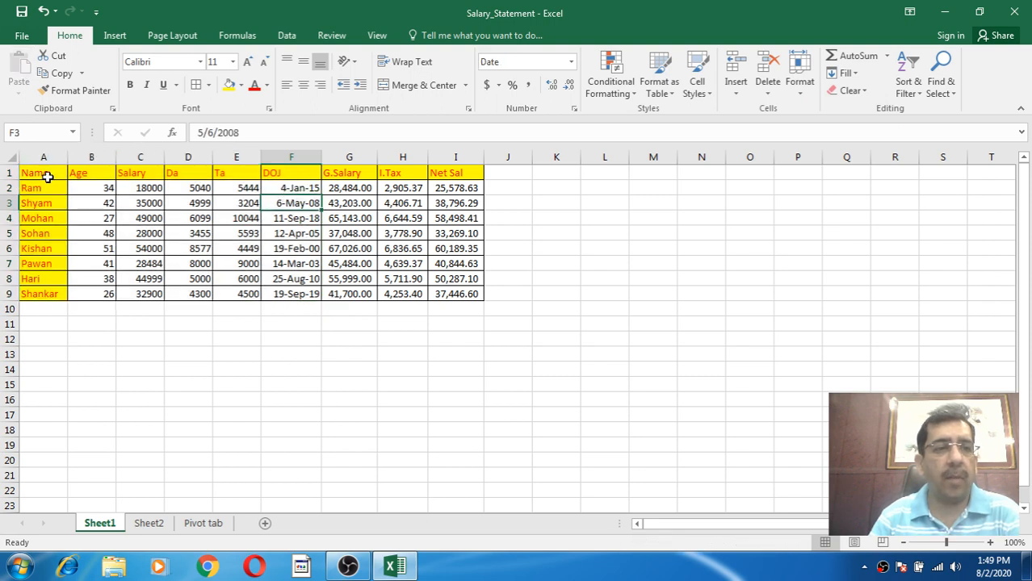
Copy the whole salary table A1:I9 and paste the copy at L1.
drag(46, 175, 439, 295)
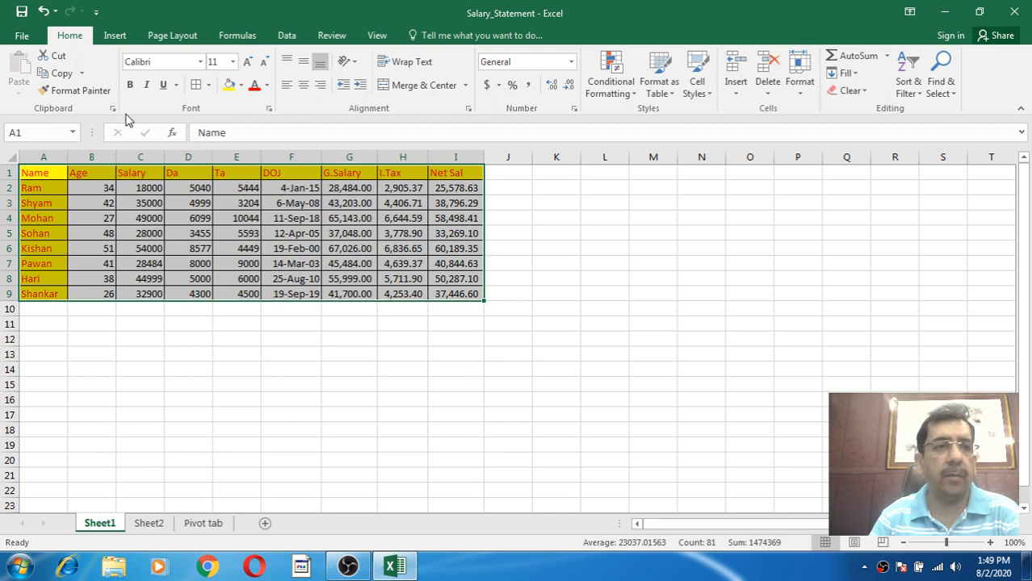
click(82, 73)
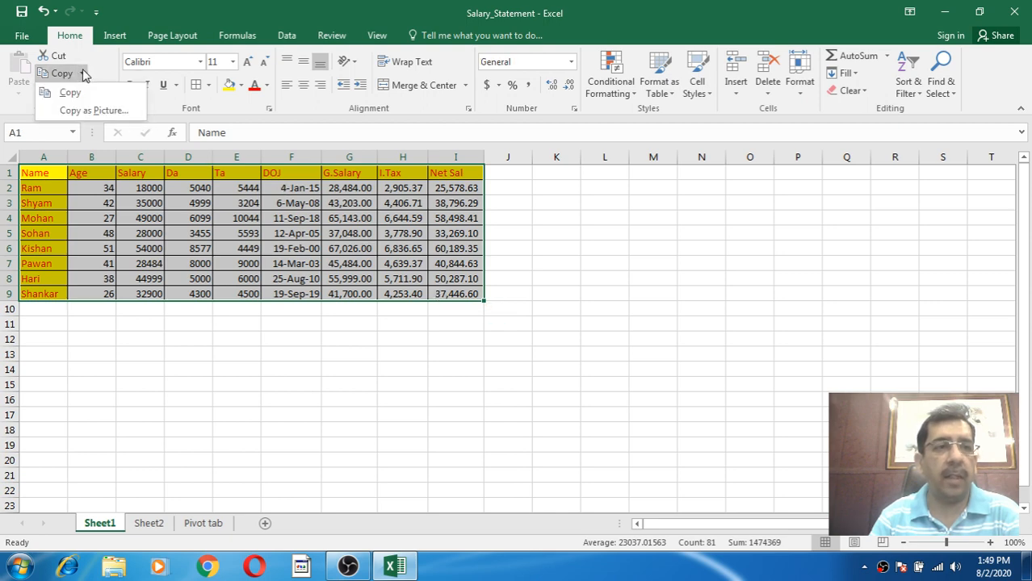
click(80, 92)
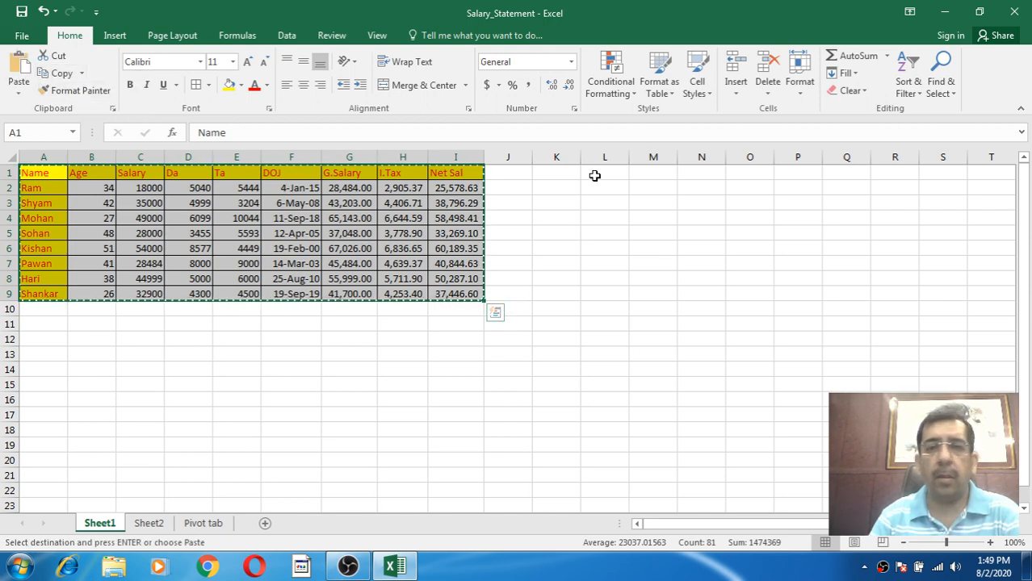
click(598, 173)
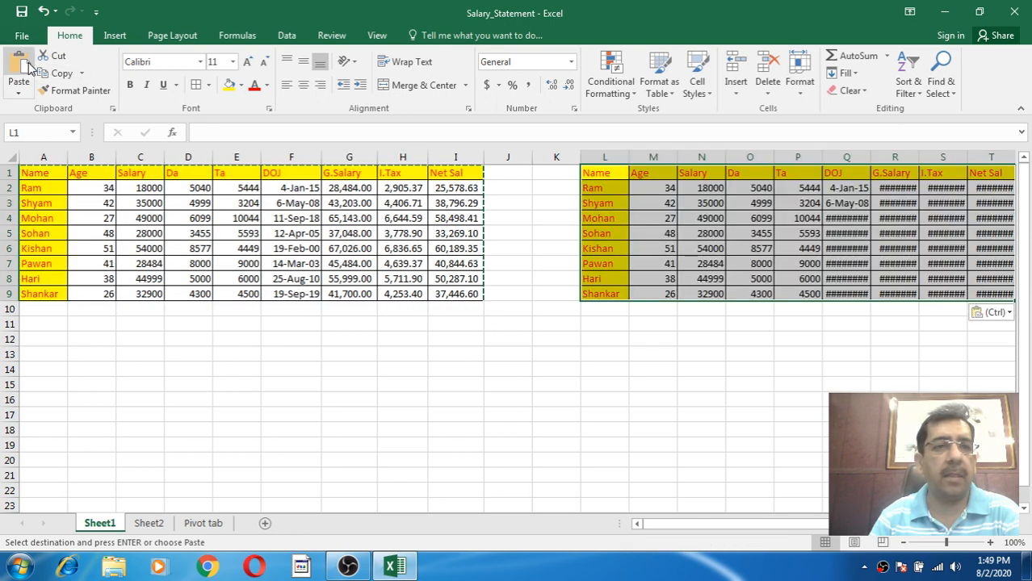
click(25, 64)
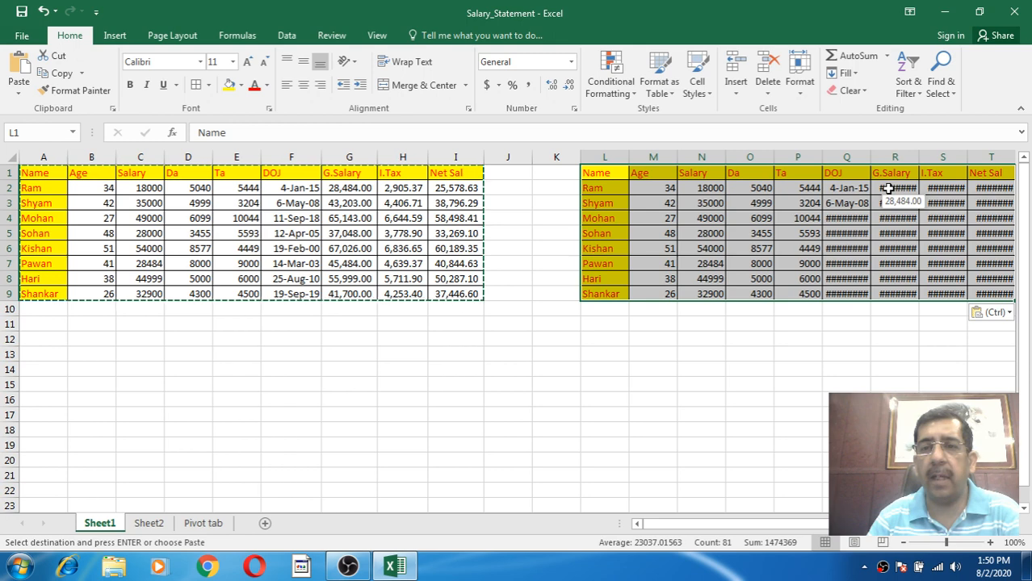
Widen column R so the copied G.Salary values fit, and undo the widening.
drag(920, 158, 928, 158)
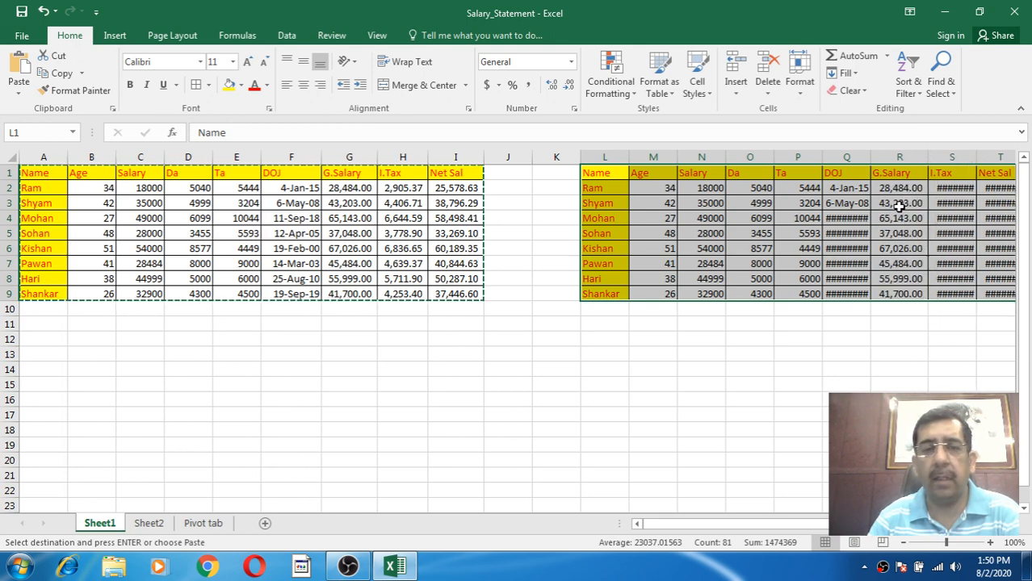
key(ctrl+z)
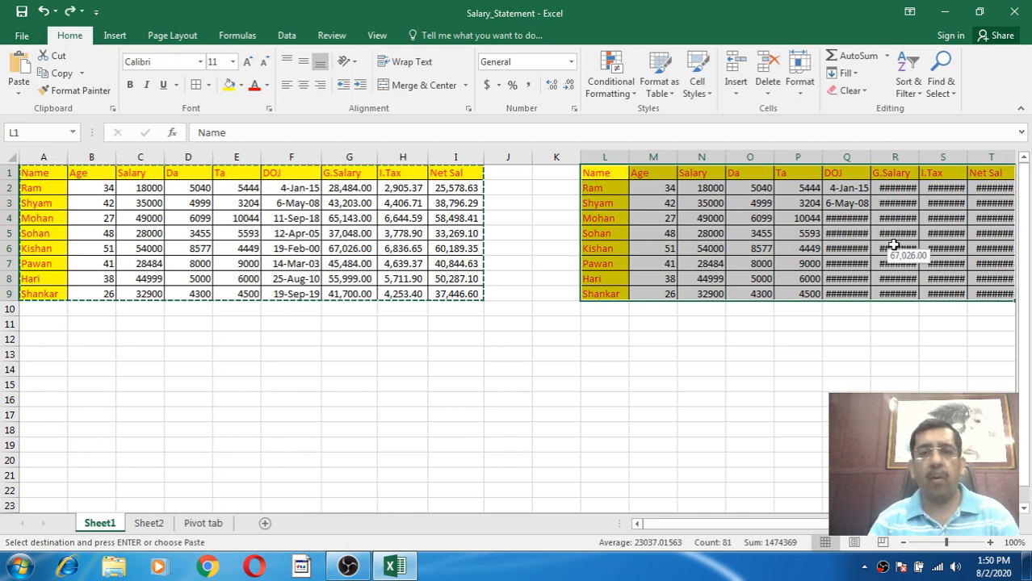
Undo the paste of the salary table copy at L1.
key(ctrl+z)
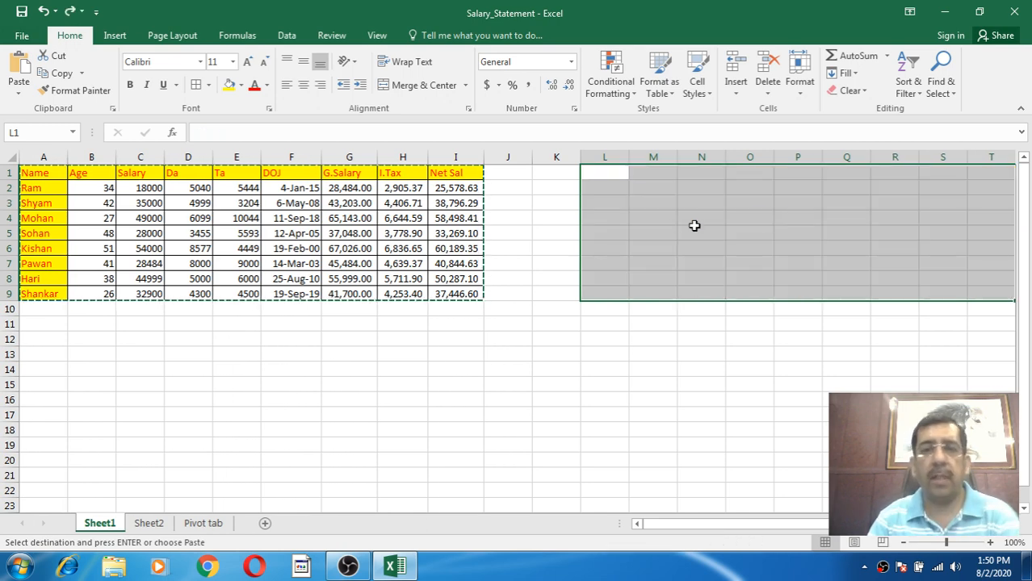
click(654, 219)
Copy the whole salary table A1:I9 as a picture, as shown on screen and in Picture format.
click(44, 173)
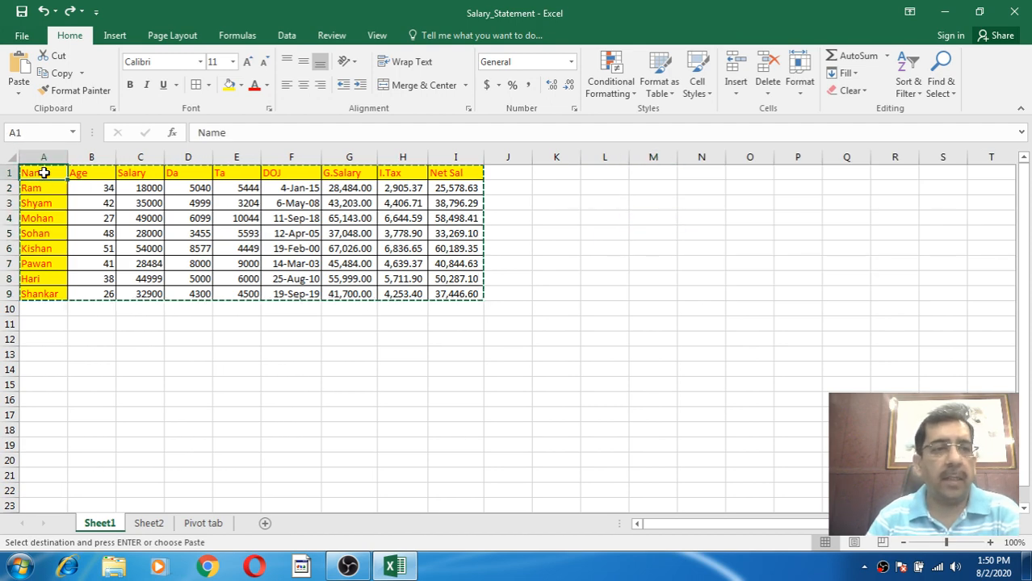
click(81, 73)
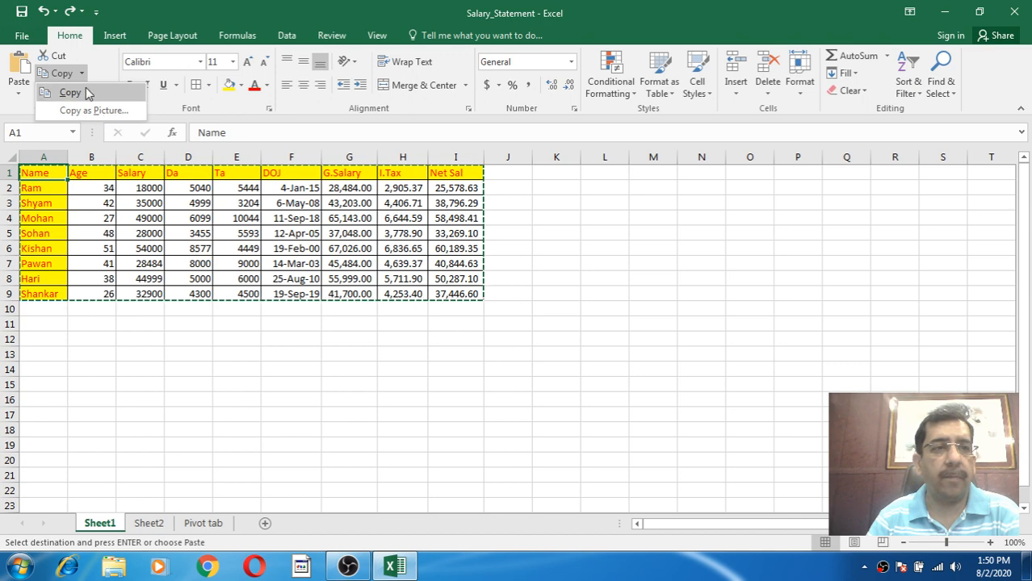
click(83, 74)
drag(57, 173, 454, 293)
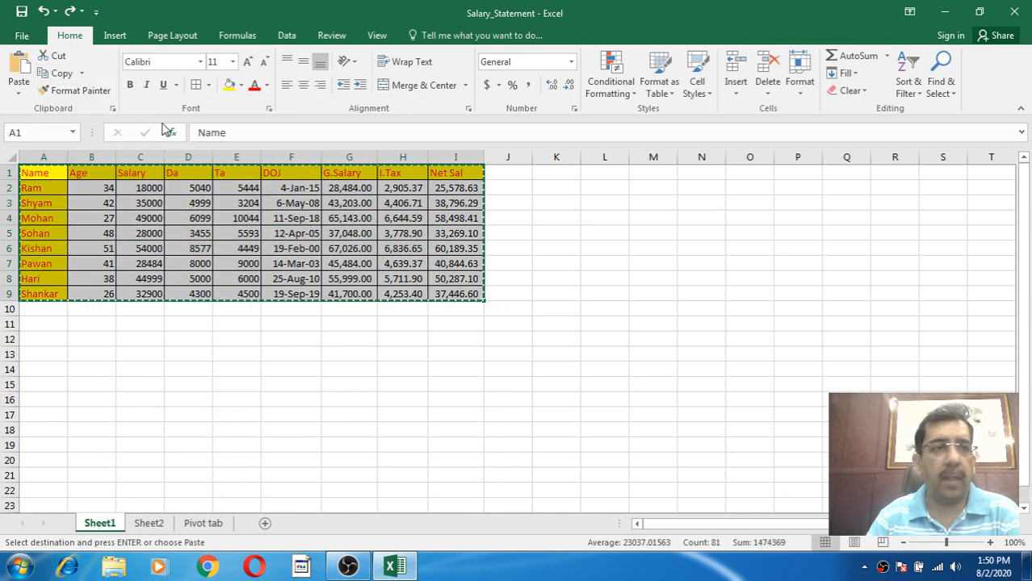
click(82, 74)
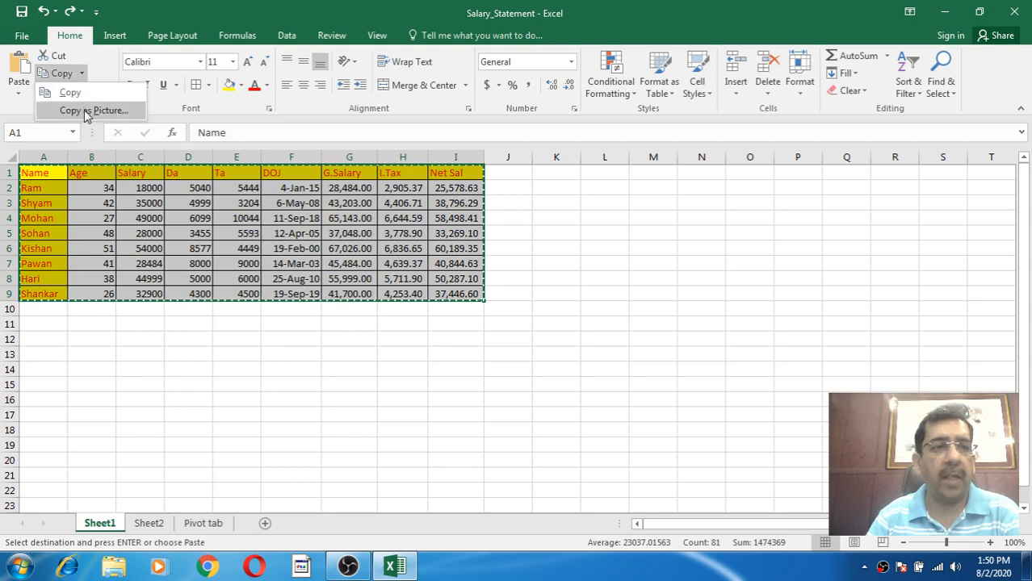
click(89, 111)
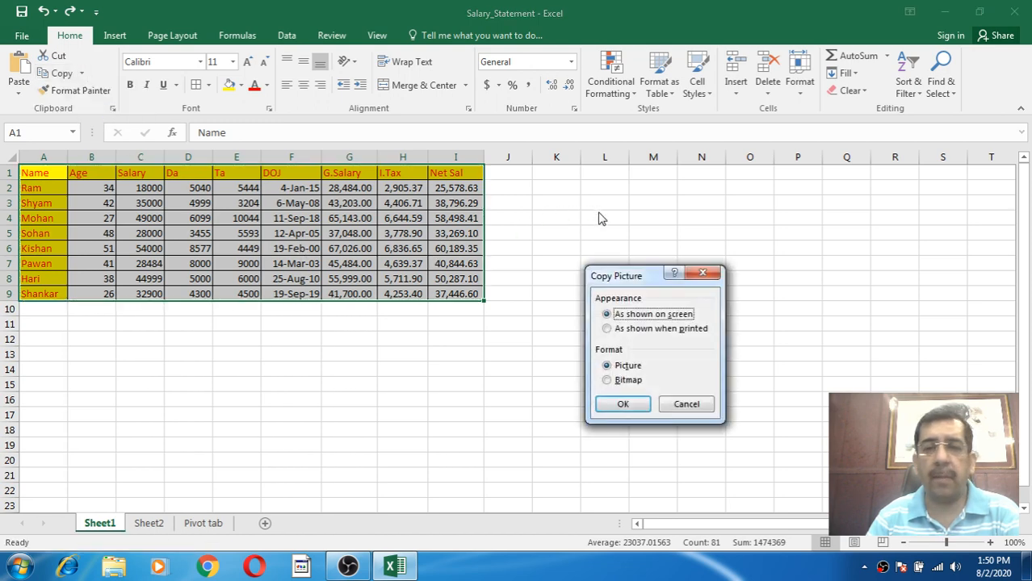
click(623, 403)
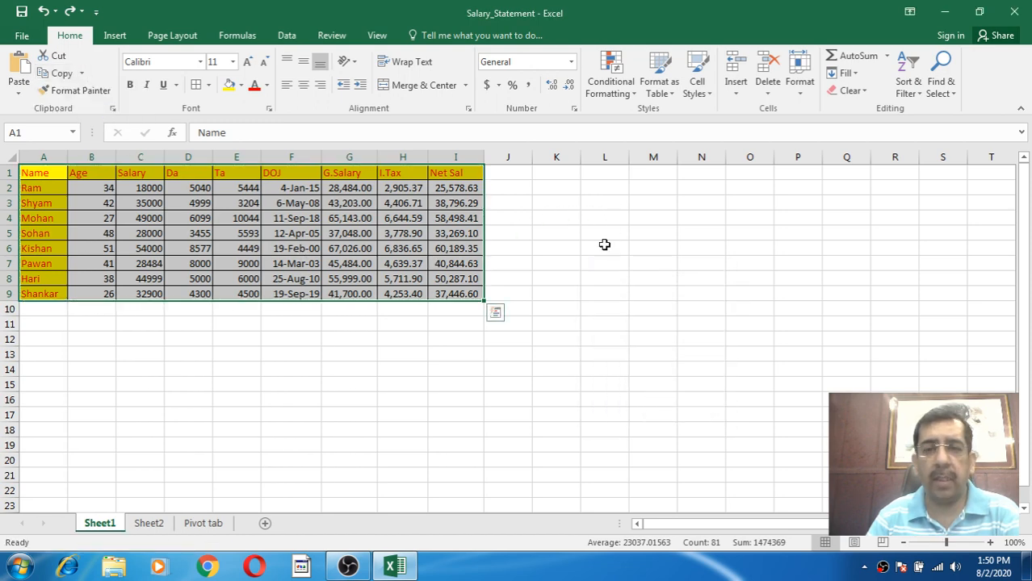
Paste the picture of the salary table at L1.
click(586, 166)
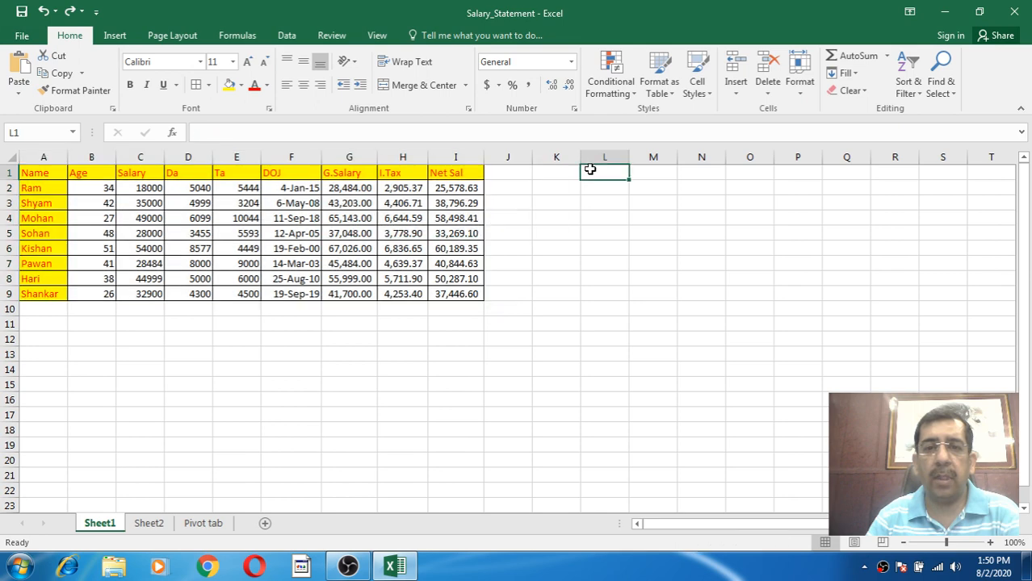
click(81, 74)
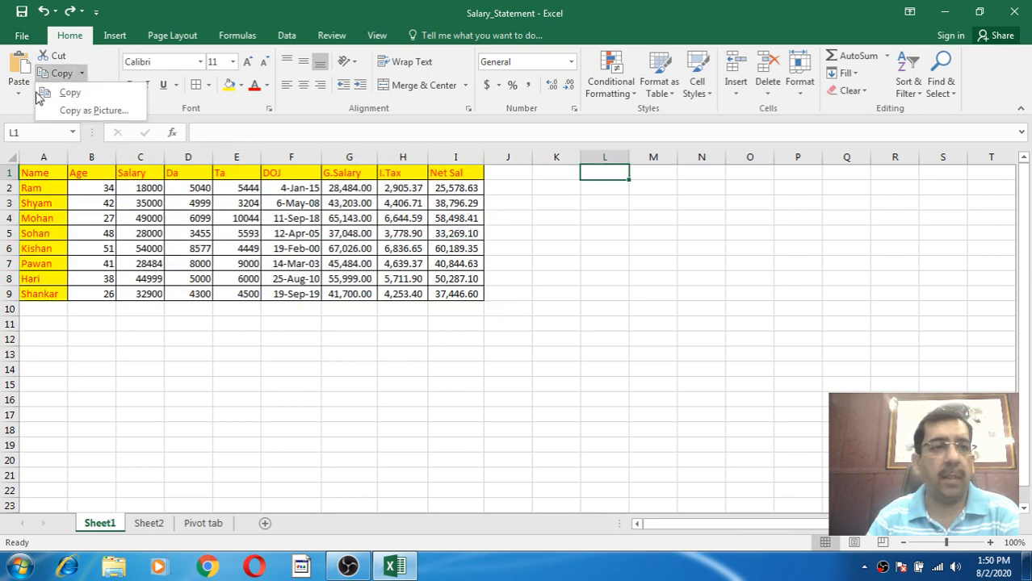
click(19, 68)
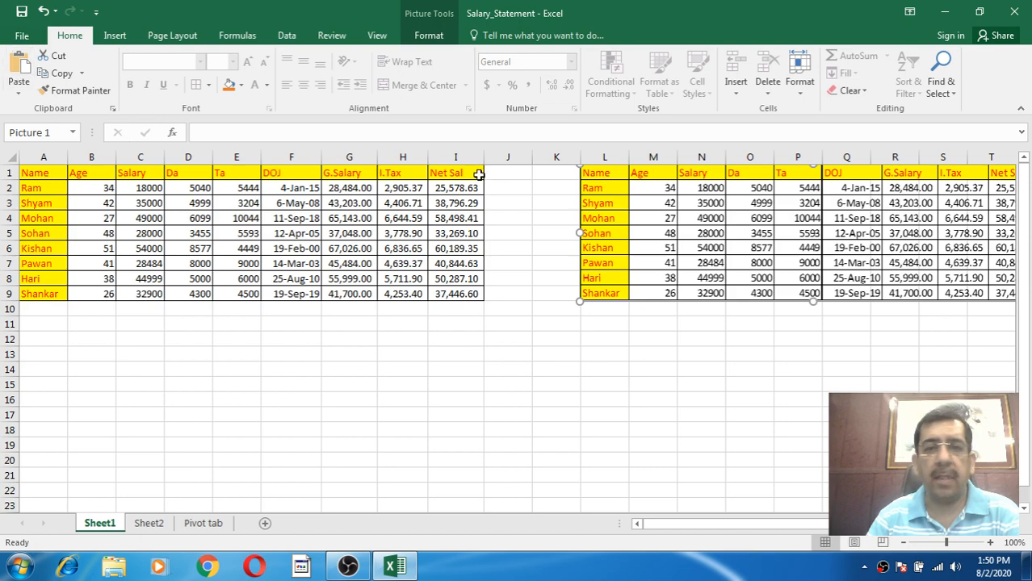
Move the table picture down to about row 10 and tilt it clockwise, and delete it.
drag(594, 173, 543, 345)
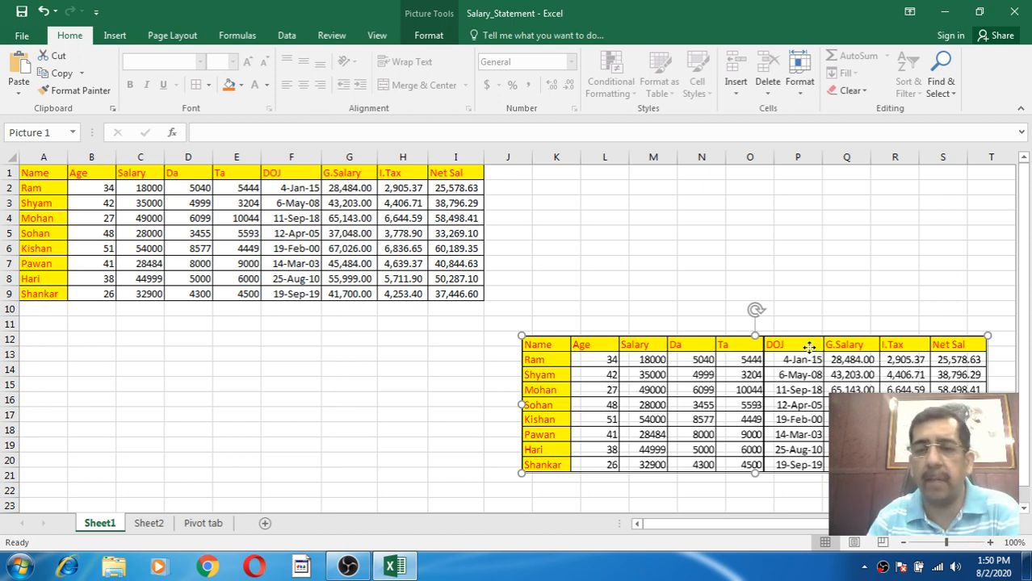
drag(769, 342, 714, 319)
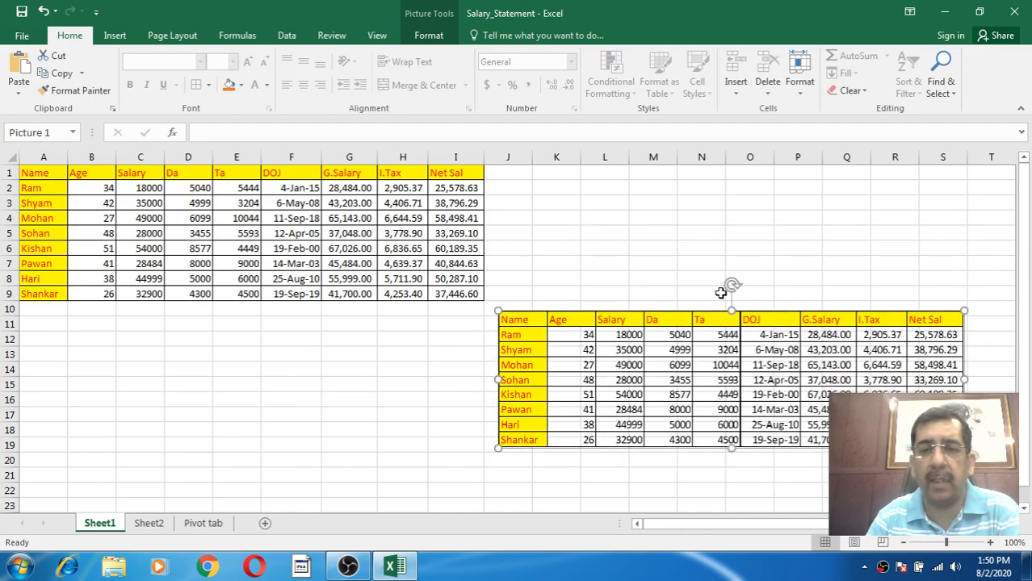
drag(731, 285, 762, 291)
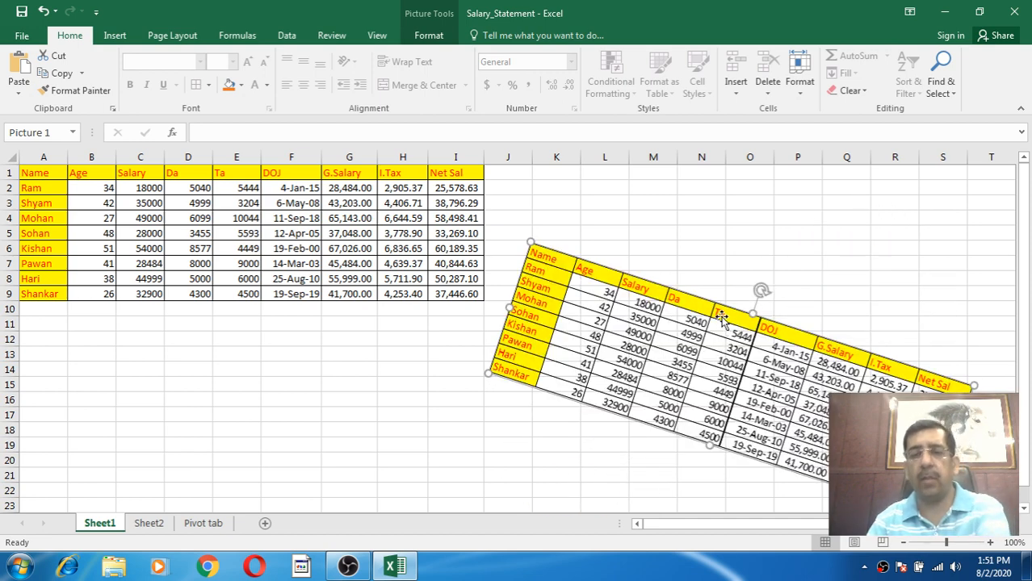
key(Delete)
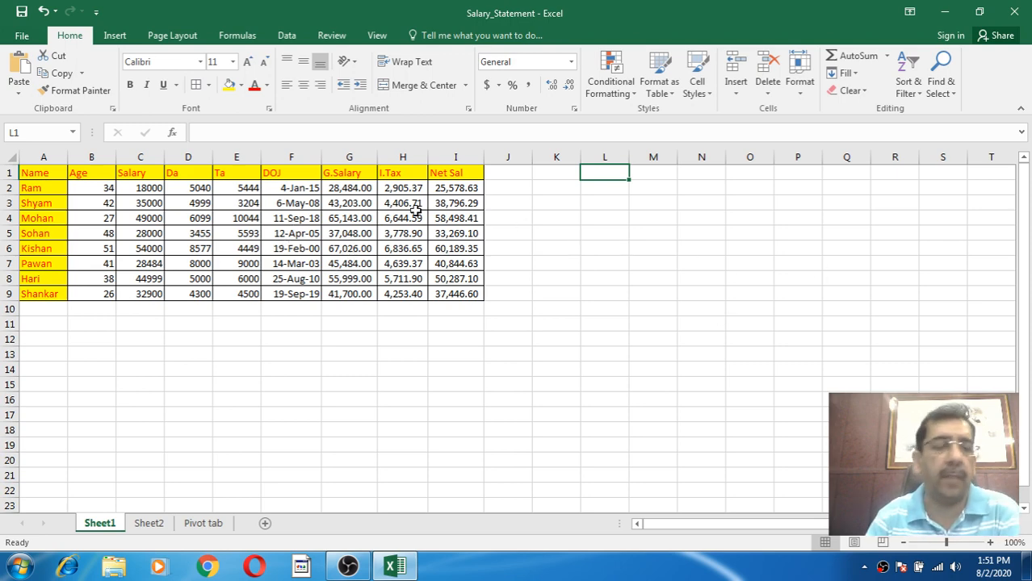
Copy the whole salary table A1:I9 and paste only its formulas at K1.
click(61, 174)
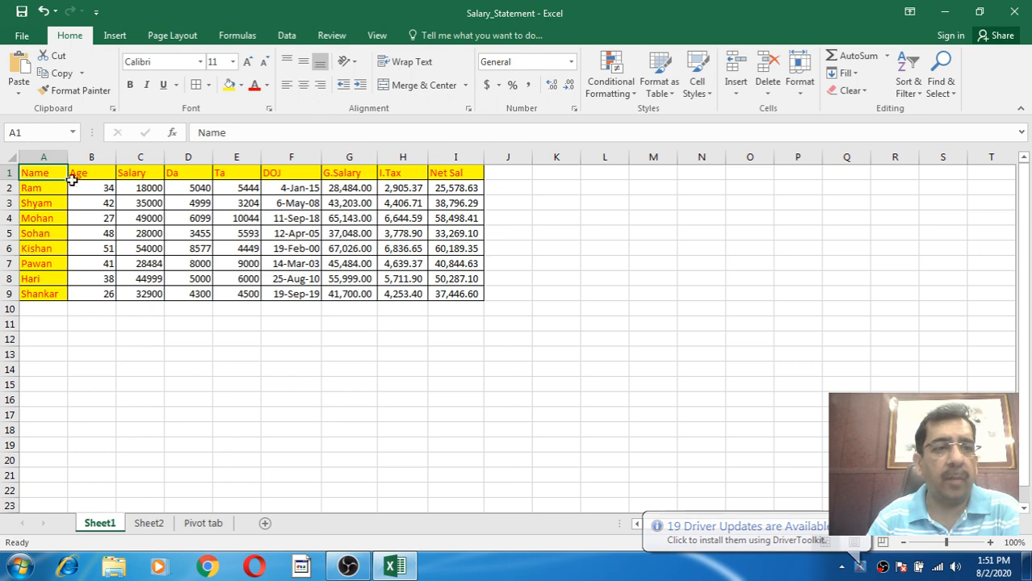
drag(57, 173, 449, 293)
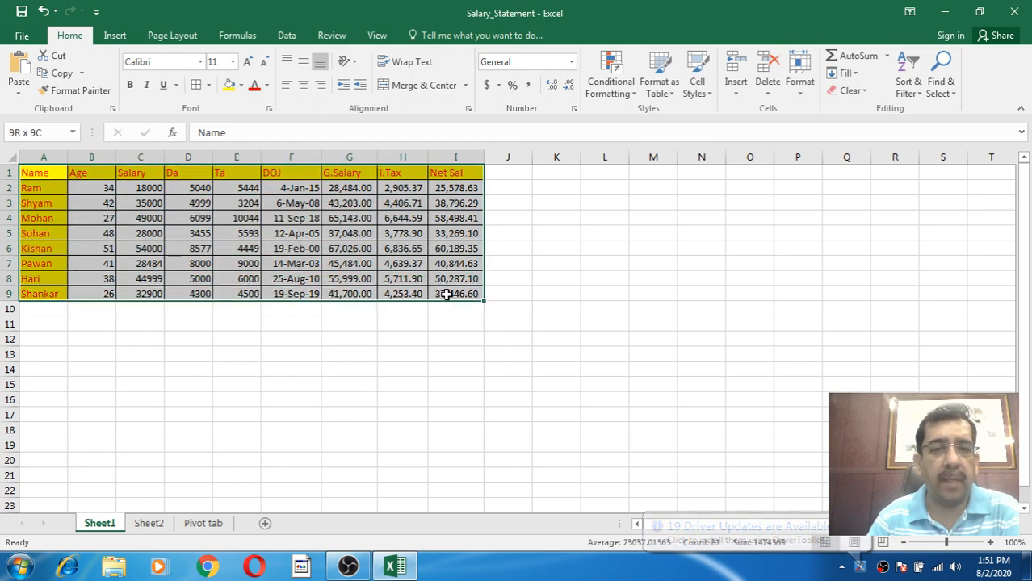
click(65, 73)
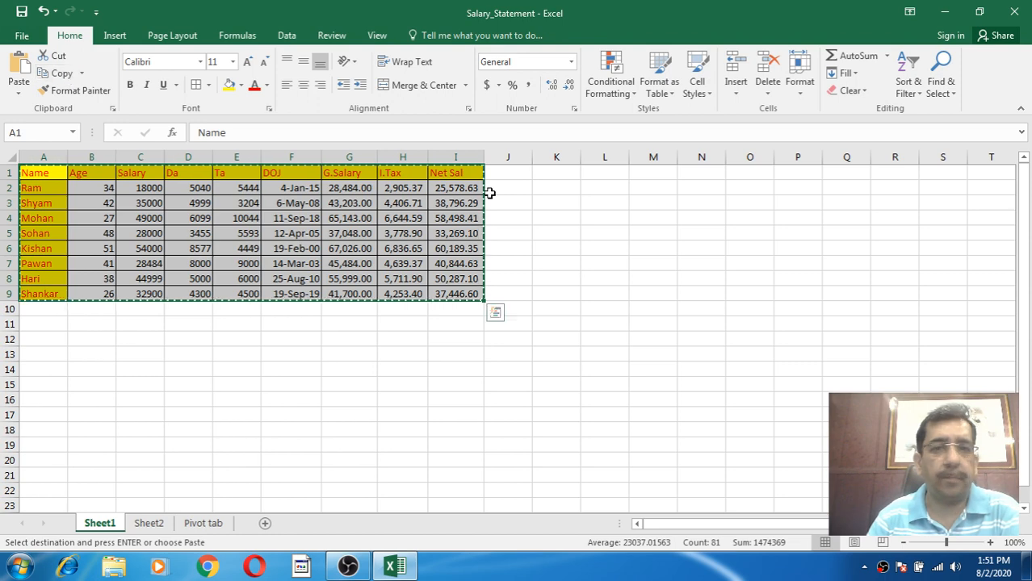
click(572, 175)
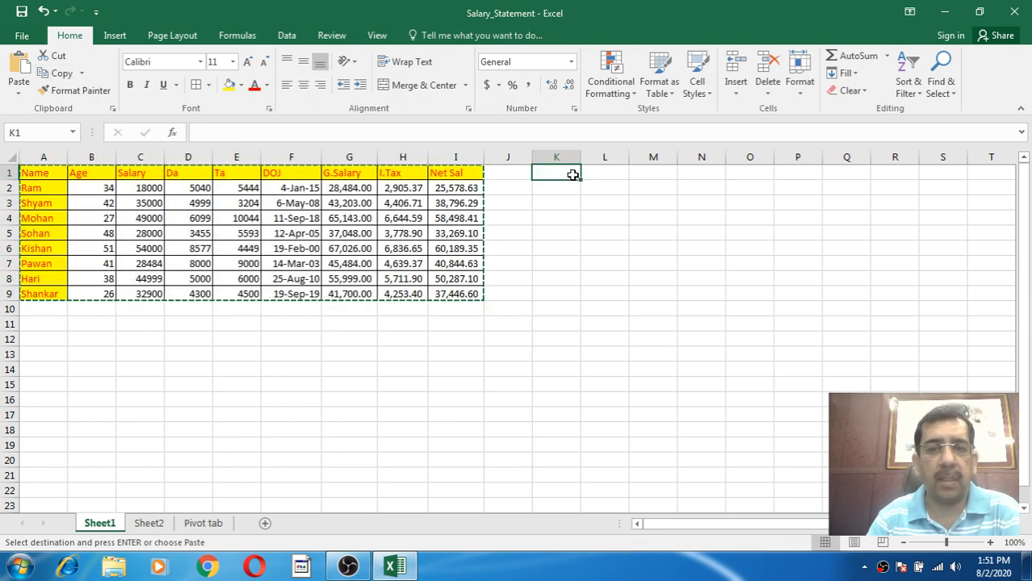
click(18, 92)
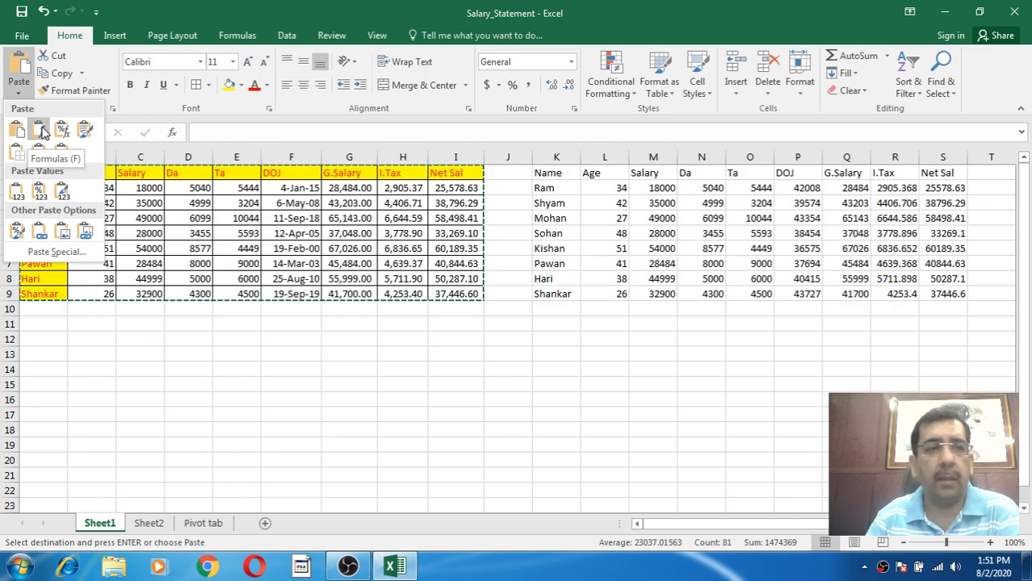
click(42, 130)
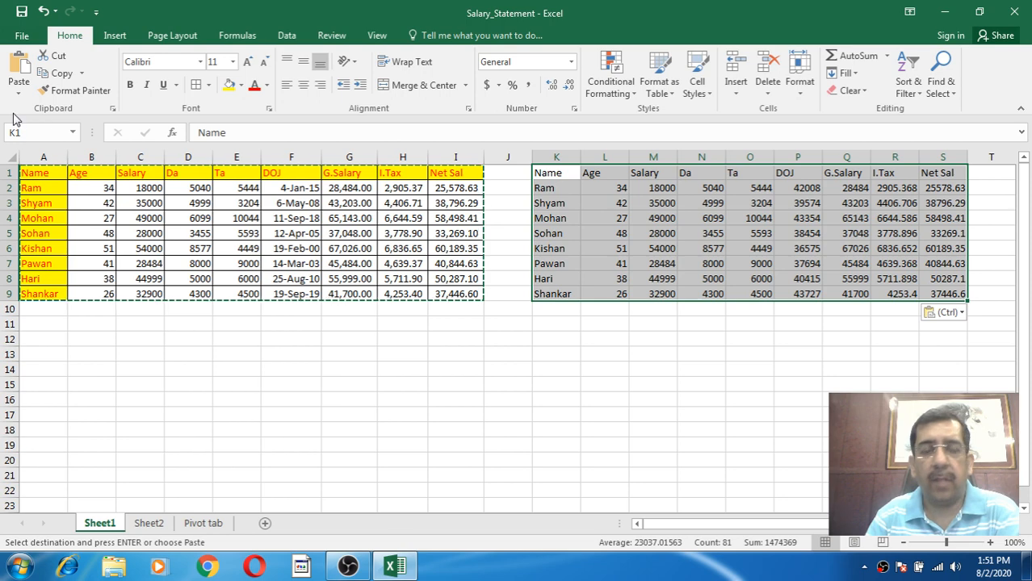
Inspect the I.Tax formulas in the pasted copy and the Net Sal formula in the original table.
click(618, 262)
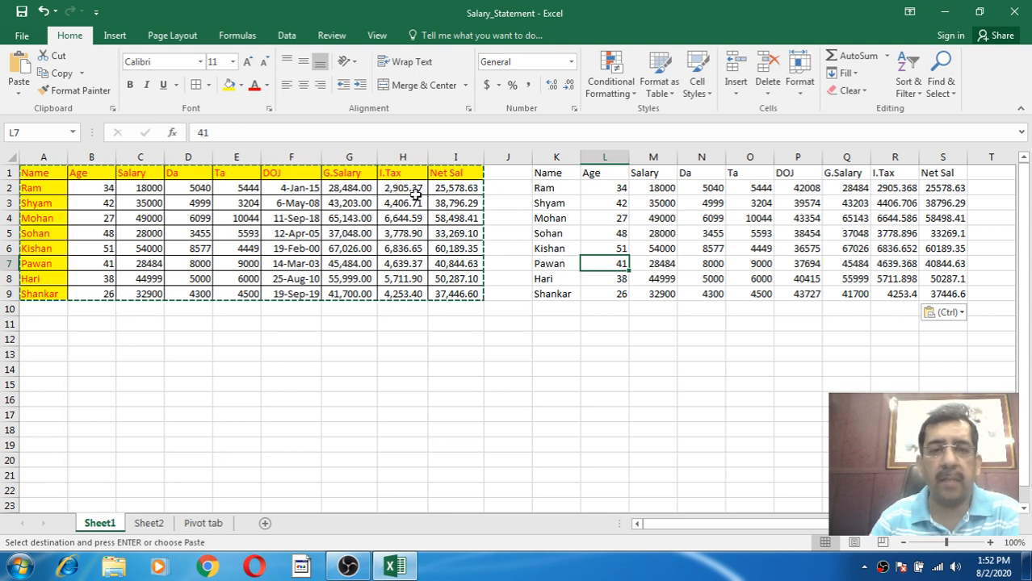
drag(888, 188, 893, 279)
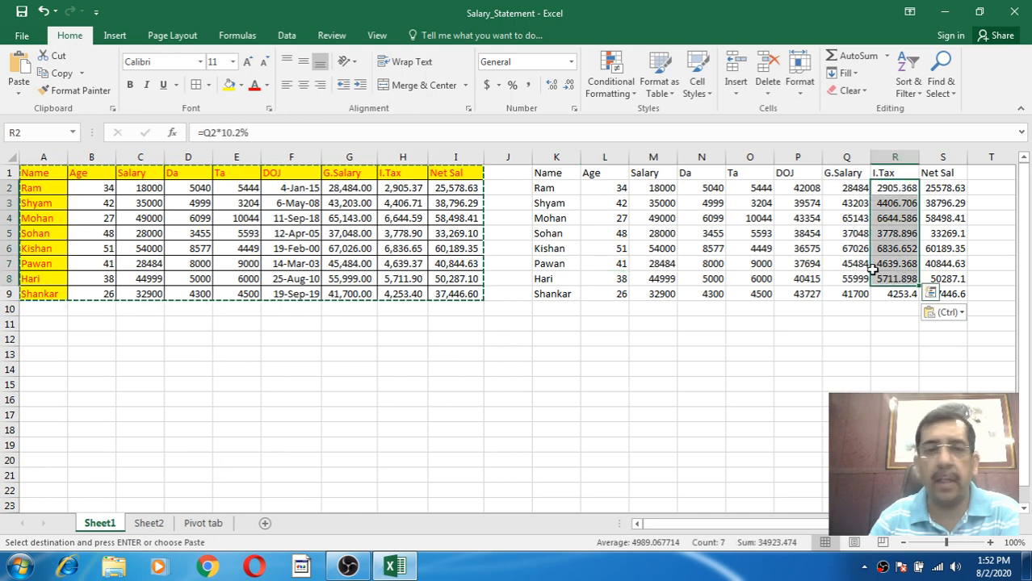
click(455, 188)
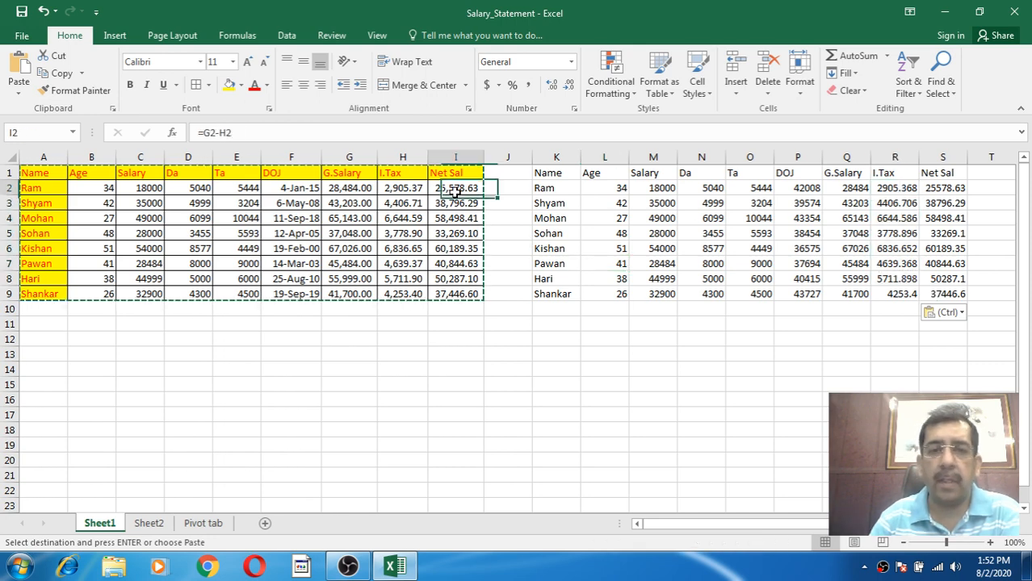
Undo the formulas-only paste at K1.
click(557, 173)
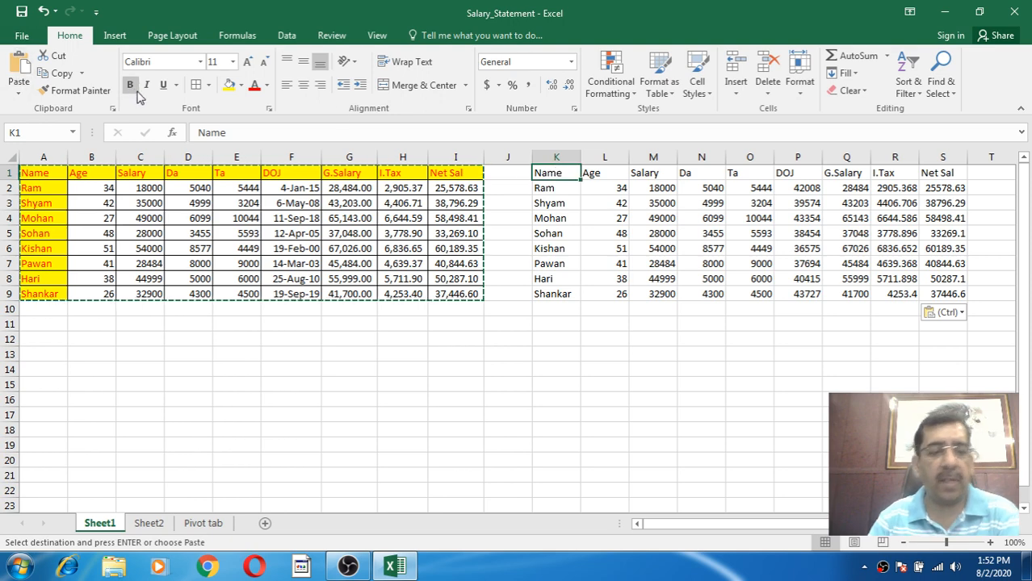
key(ctrl+z)
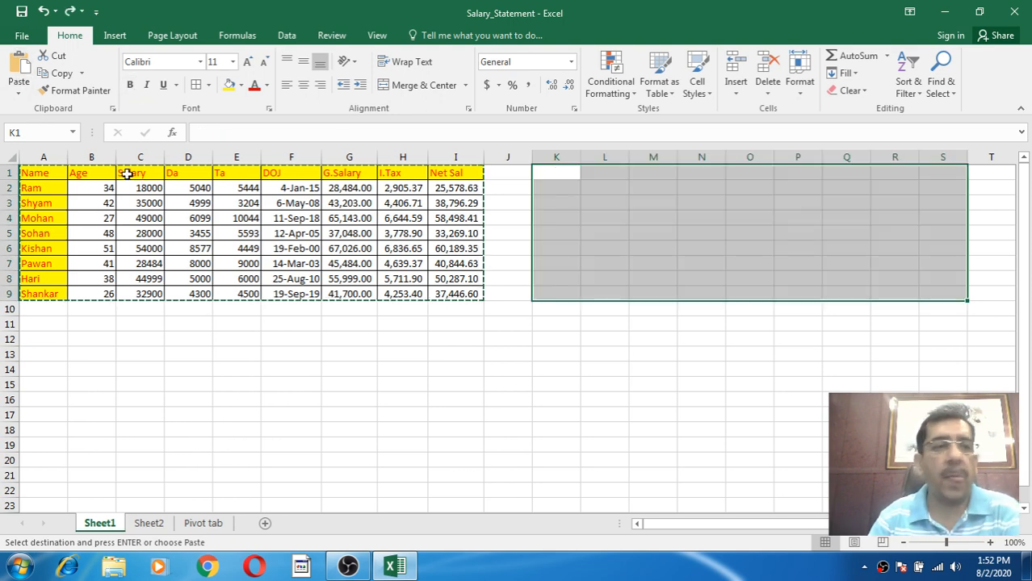
click(452, 218)
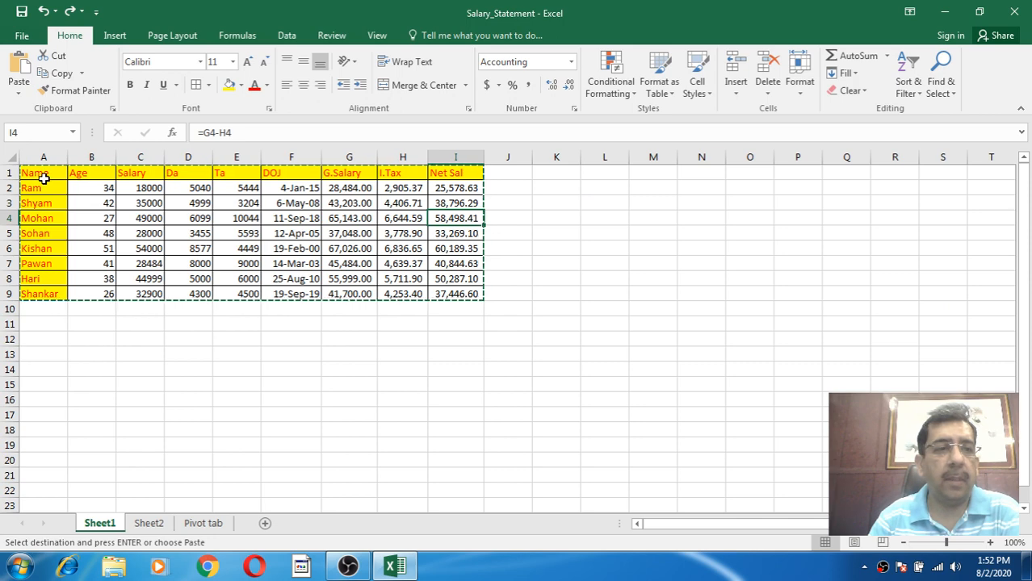
Copy the salary table A1:I9 again and paste it at K1 with Formulas & Number Formatting.
drag(44, 179, 448, 294)
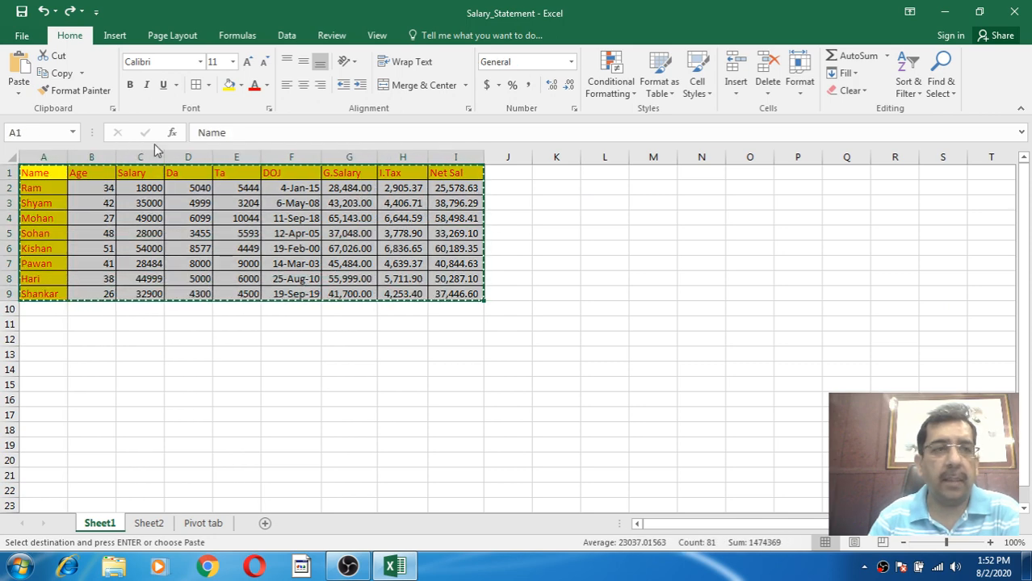
click(19, 91)
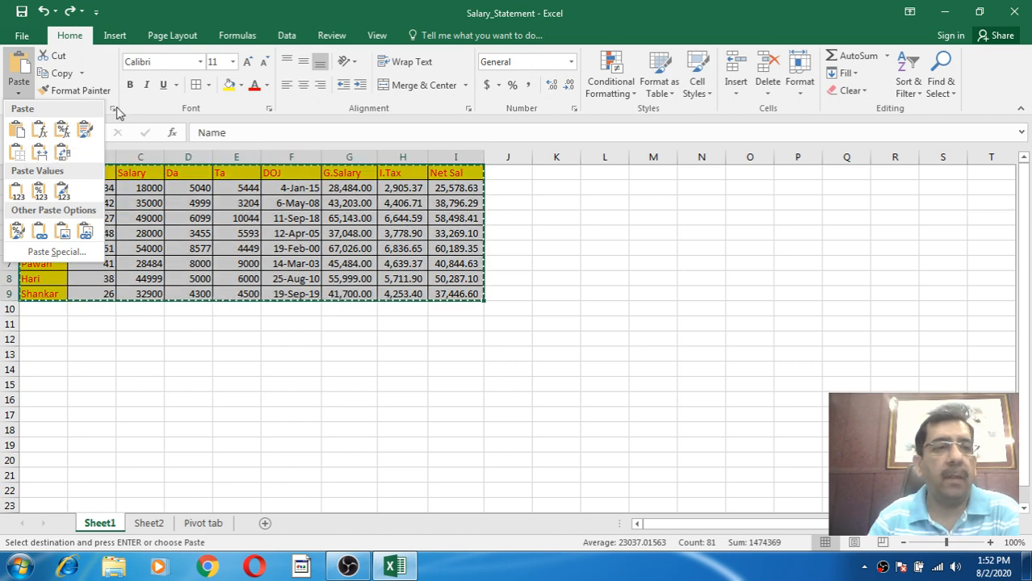
click(71, 74)
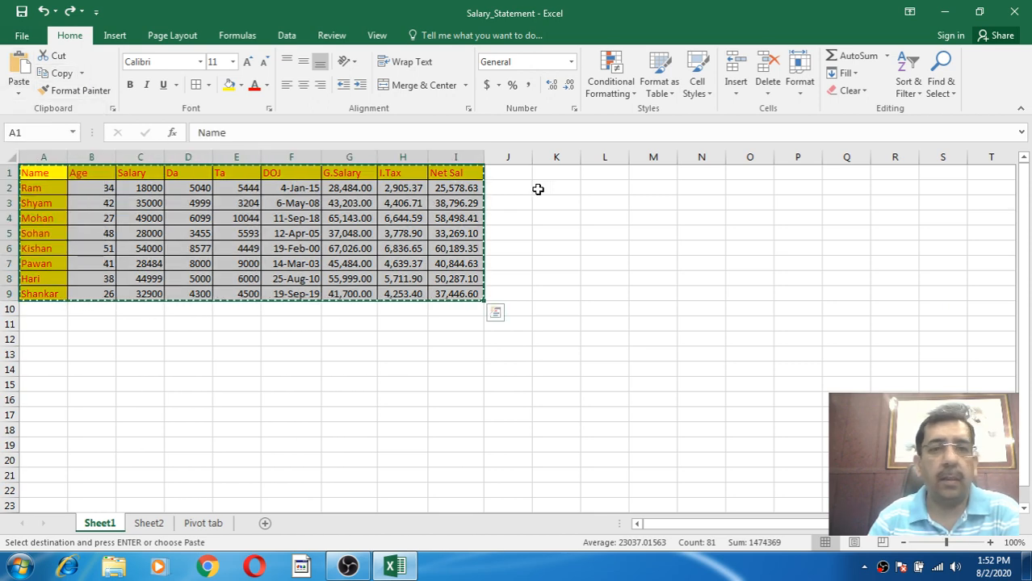
click(570, 175)
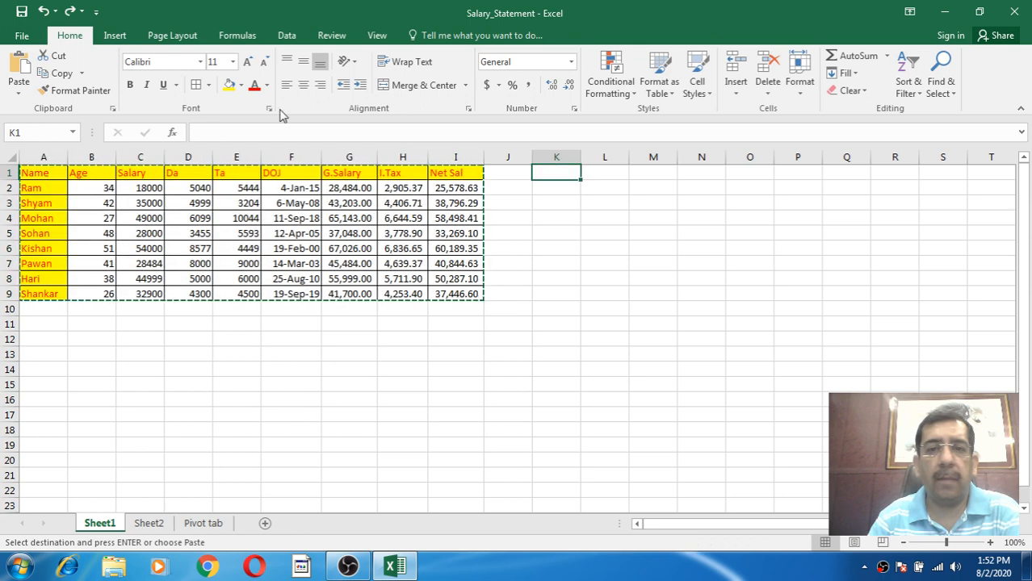
click(19, 91)
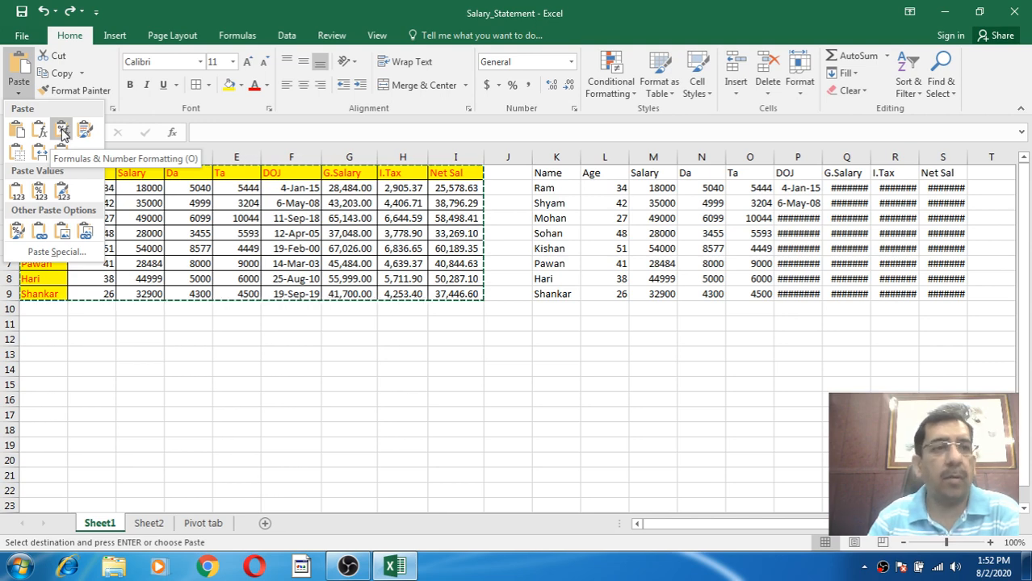
click(63, 134)
Widen columns Q and P so the pasted G.Salary and DOJ values fit, and check them.
click(834, 218)
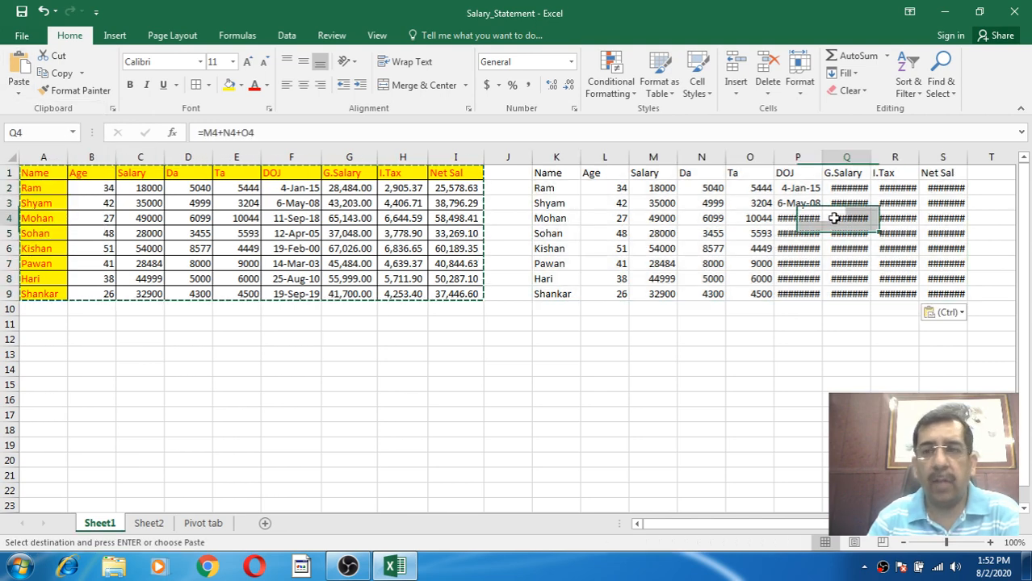
drag(871, 158, 886, 157)
click(845, 187)
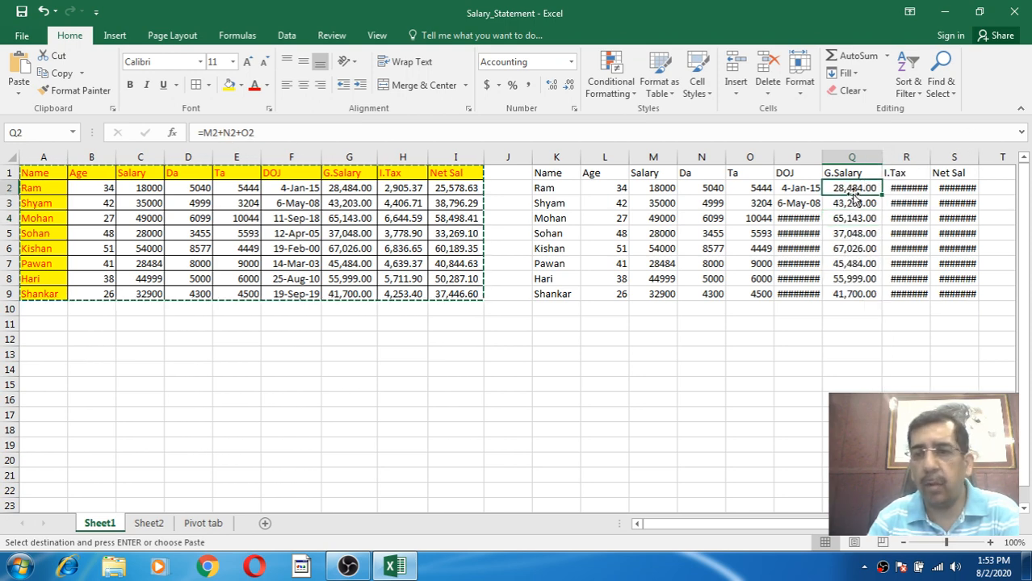
drag(822, 158, 834, 158)
drag(826, 194, 823, 294)
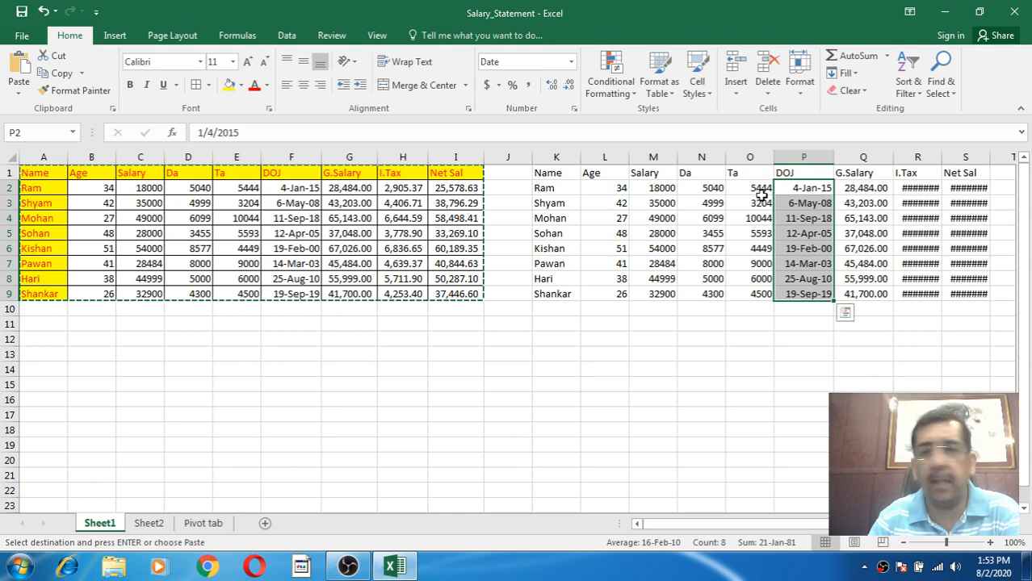
click(870, 189)
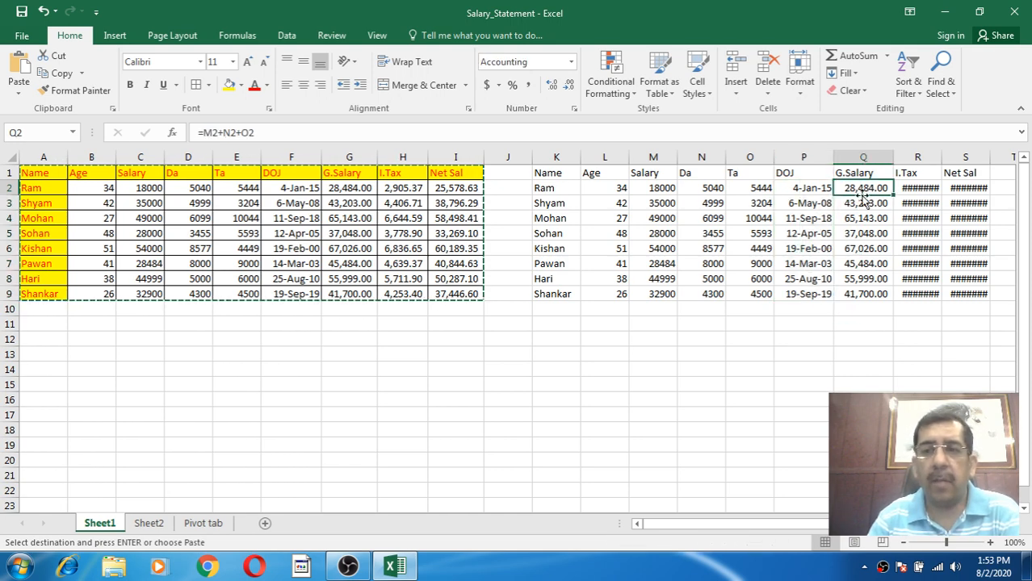
Fit column R to its I.Tax values, and undo the column width changes and the paste at K1.
double_click(942, 156)
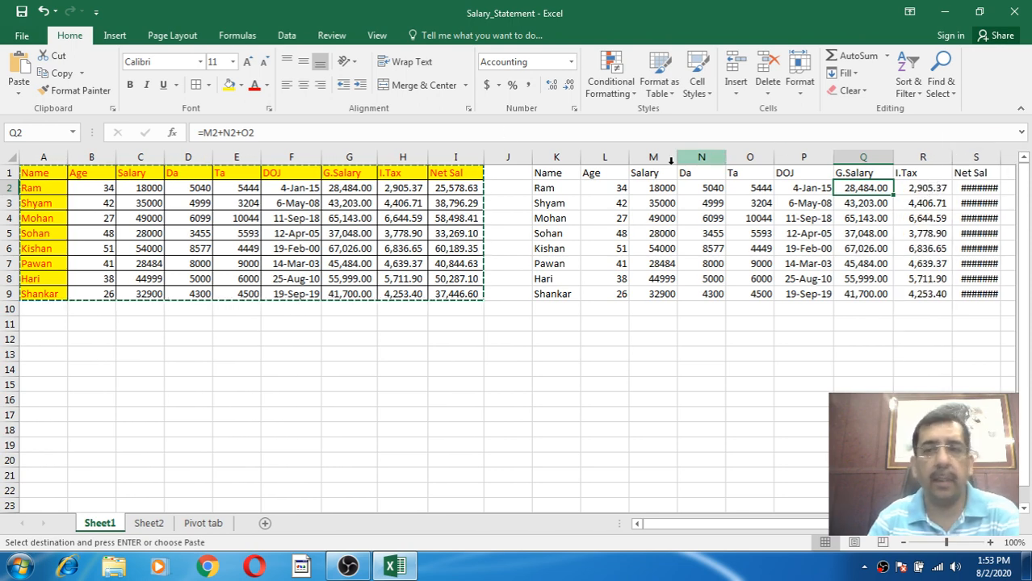
click(553, 174)
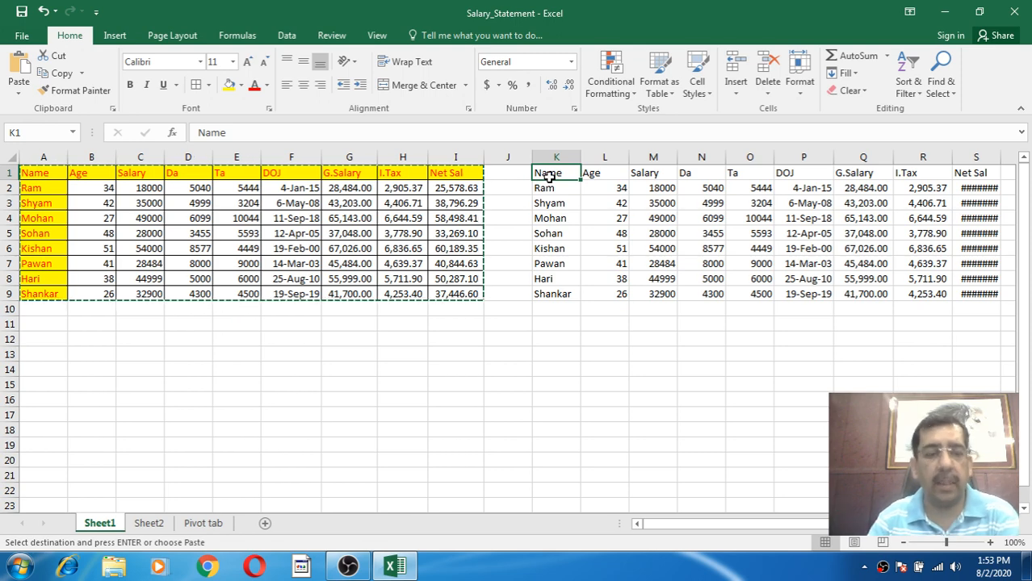
key(ctrl+z)
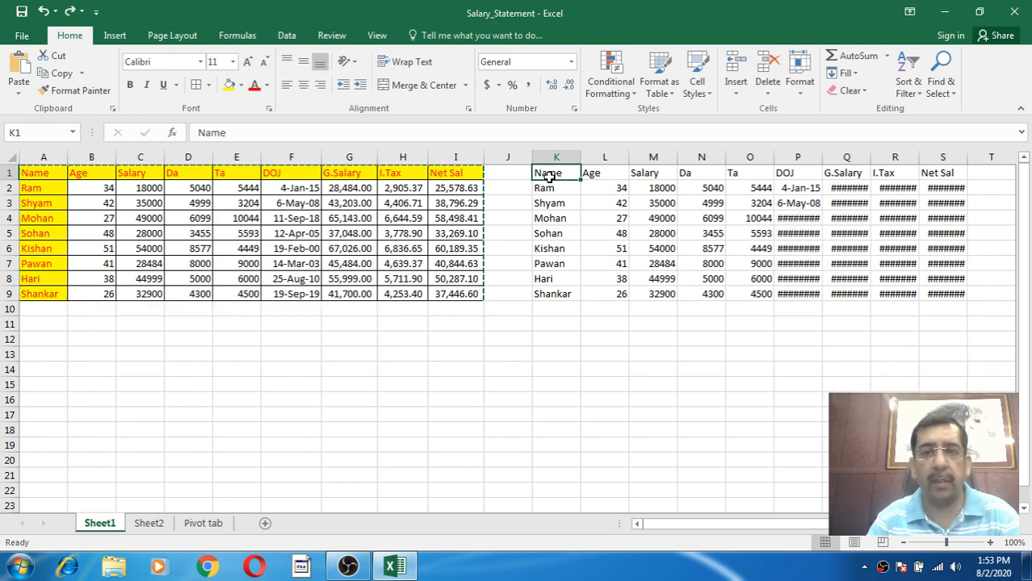
key(ctrl+z)
click(307, 217)
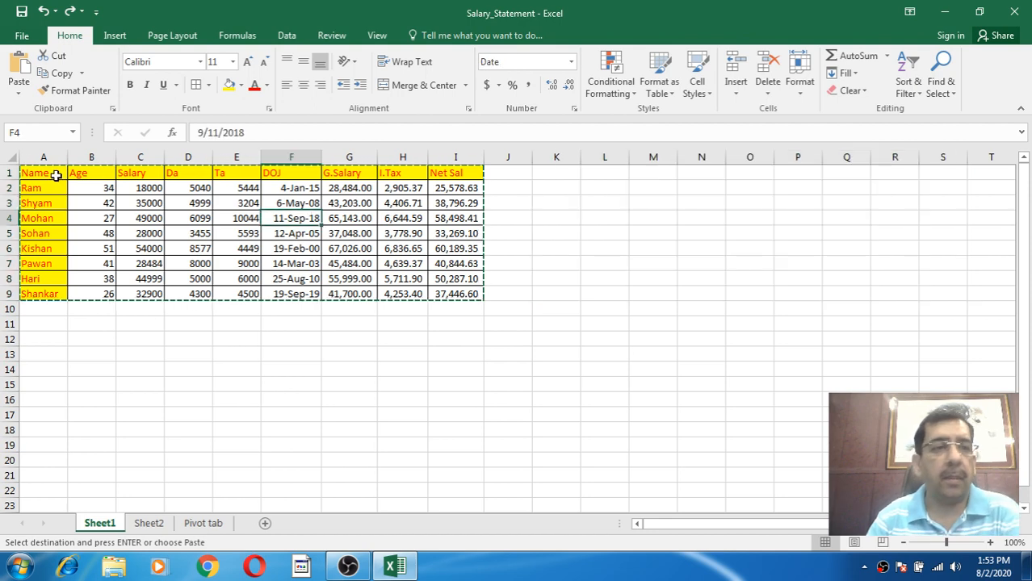
Copy the salary table A1:I9 and paste it at K1 with Keep Source Formatting.
drag(55, 175, 438, 295)
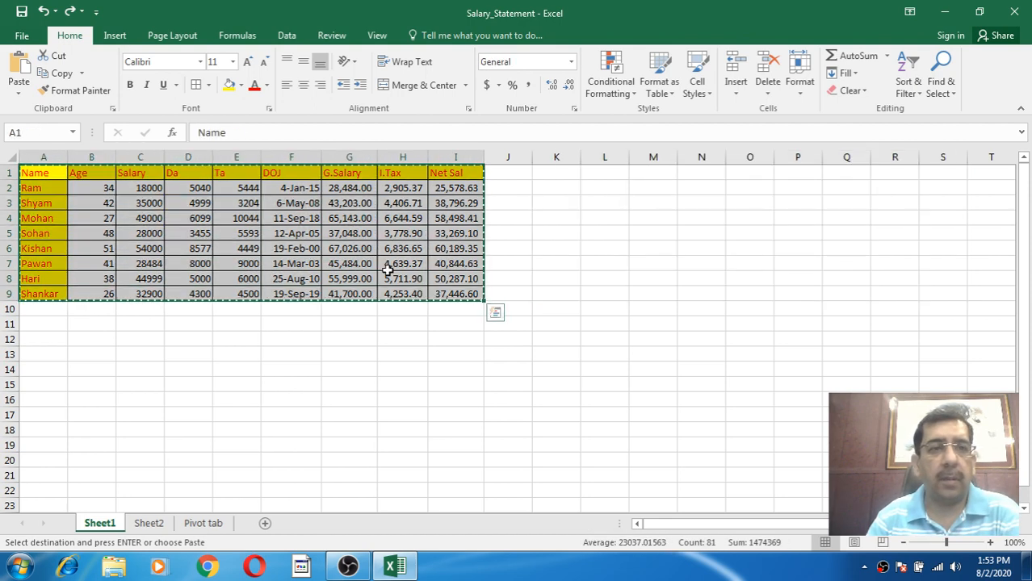
click(68, 77)
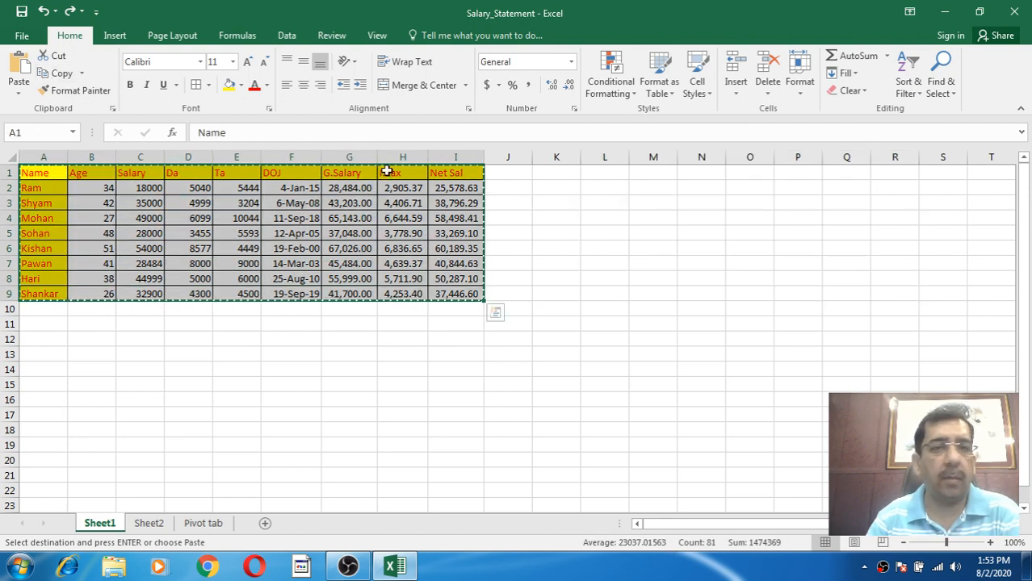
click(557, 172)
click(27, 94)
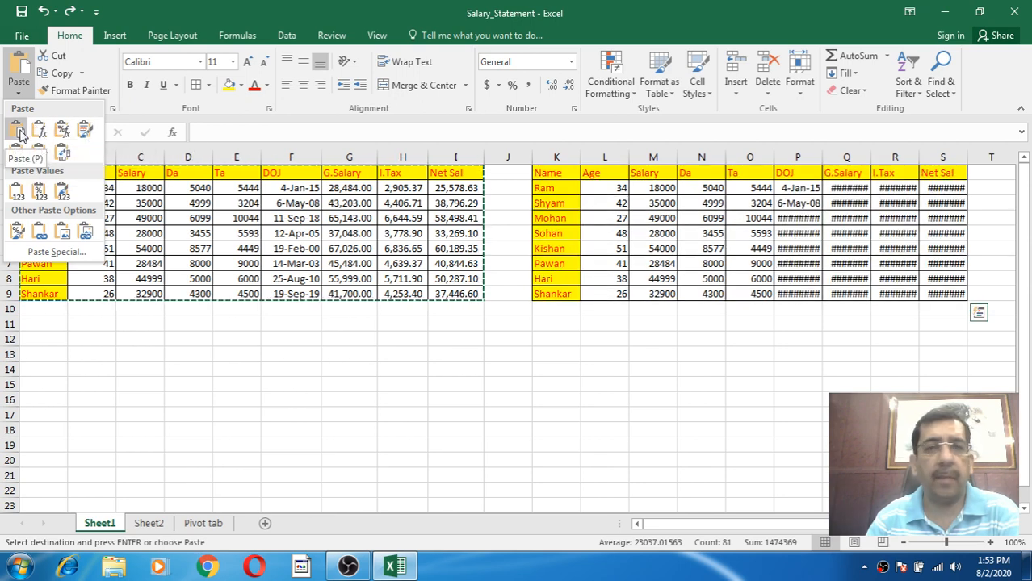
click(84, 134)
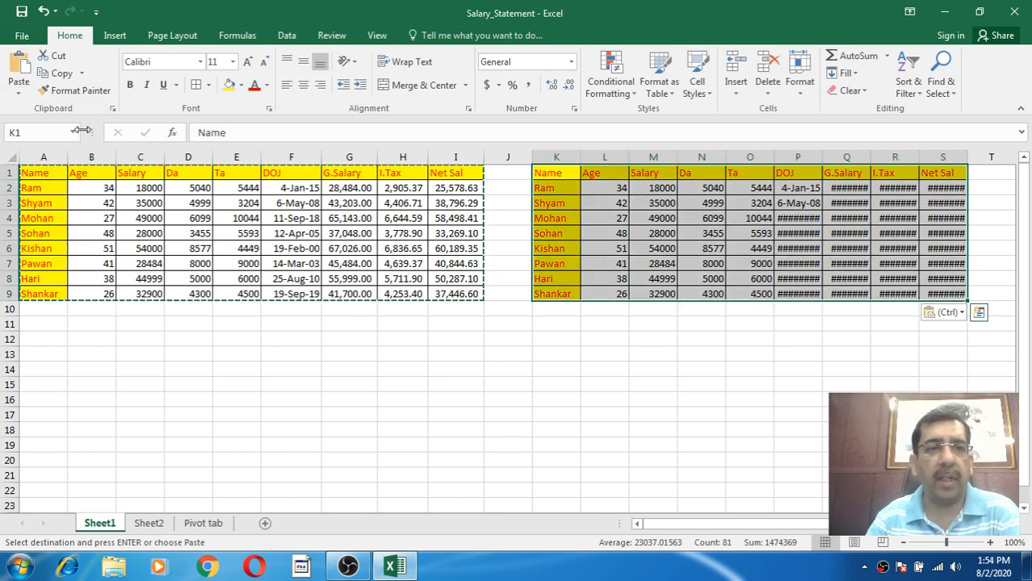
Examine the G.Salary, I.Tax and DOJ cell contents in the pasted copy against the original table.
click(843, 187)
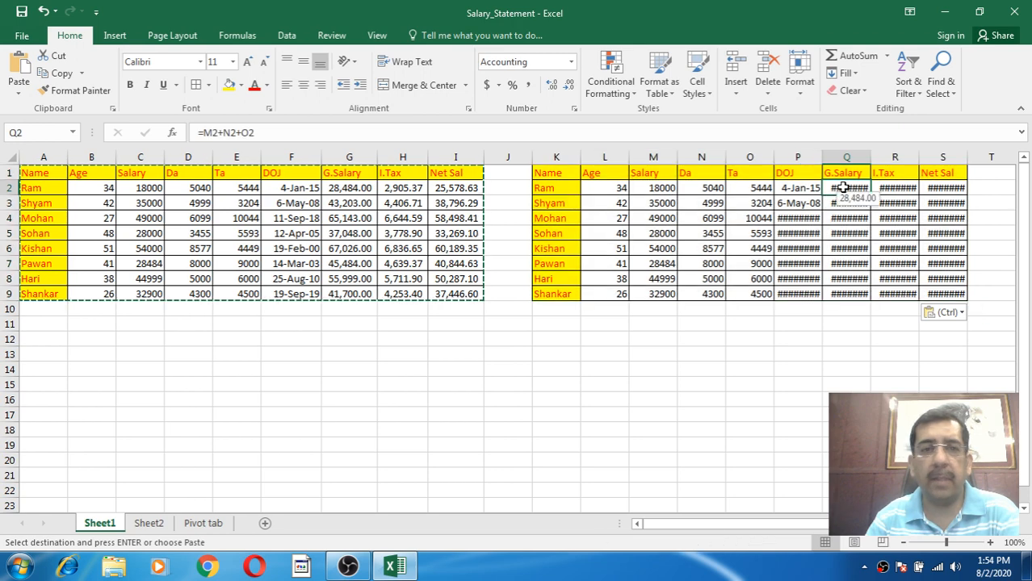
click(806, 190)
click(844, 193)
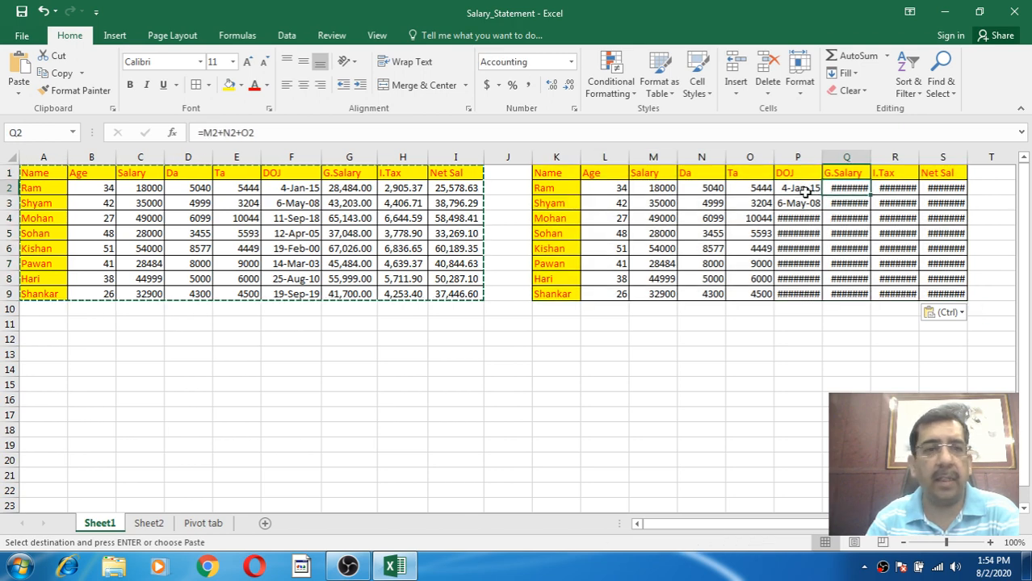
click(406, 188)
click(882, 190)
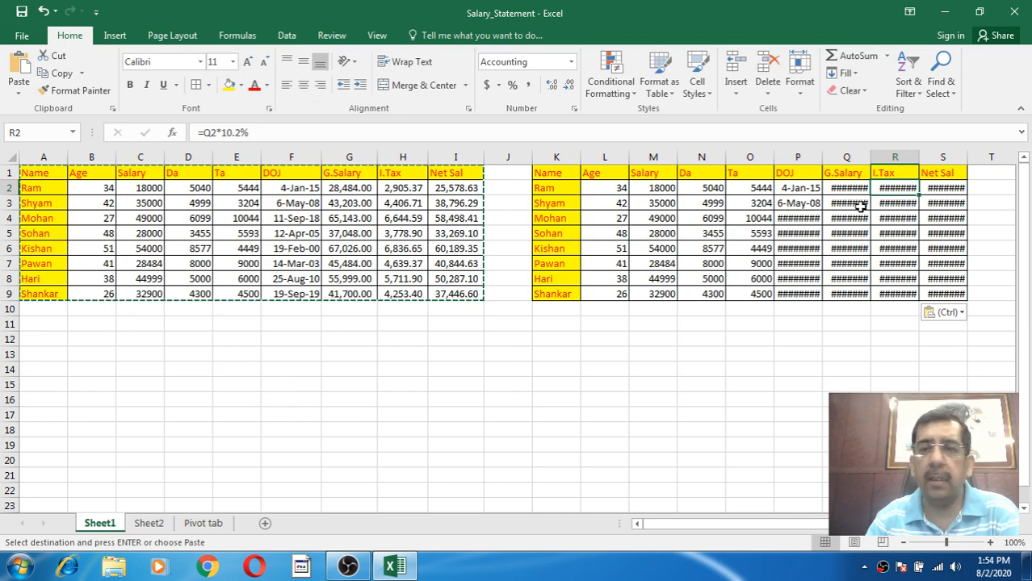
click(834, 192)
click(800, 191)
click(797, 234)
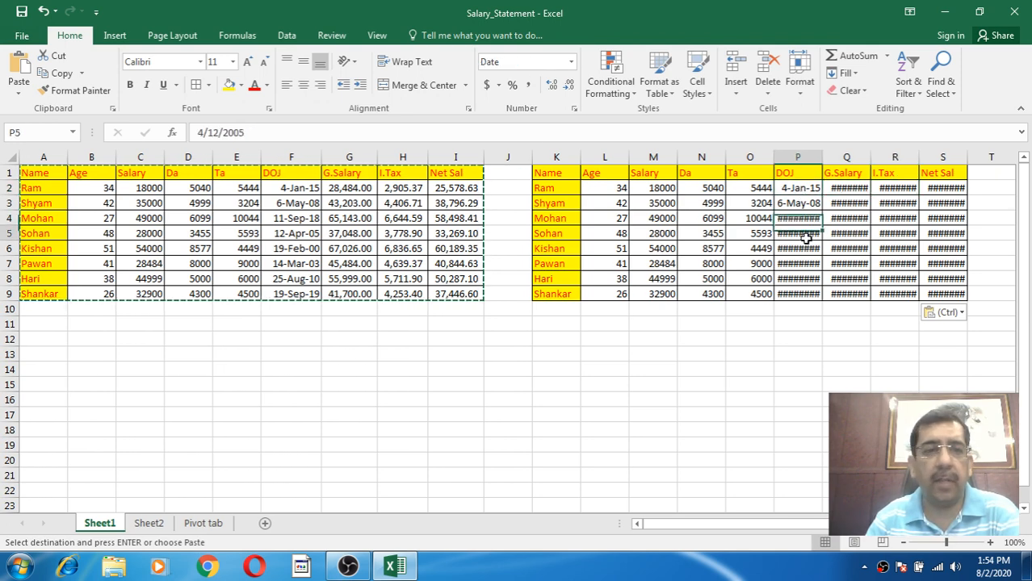
click(848, 186)
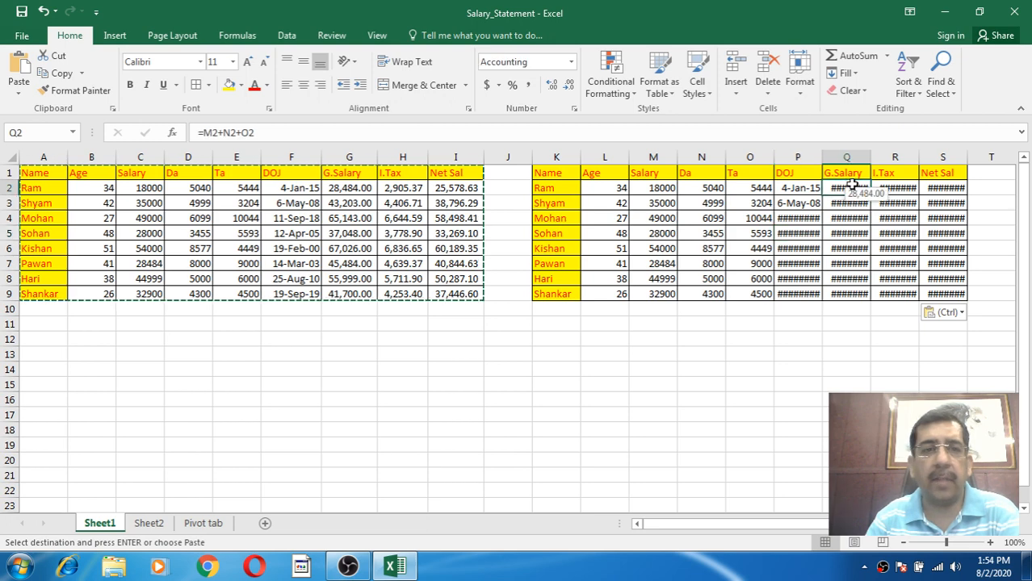
Widen column Q to fit the G.Salary values, and undo both the widening and the source-formatting paste.
drag(872, 158, 885, 157)
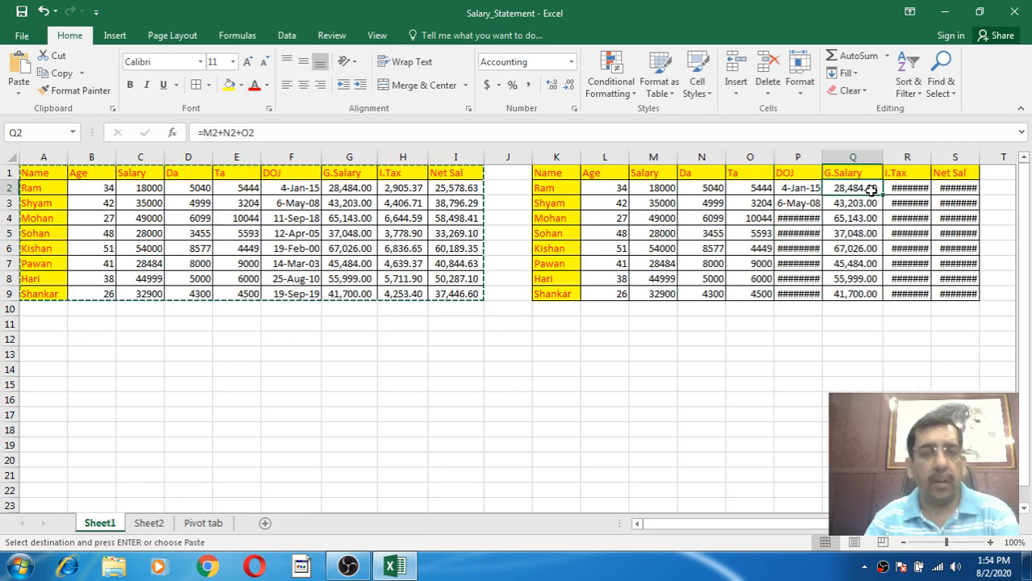
key(ctrl+z)
key(ctrl+z)
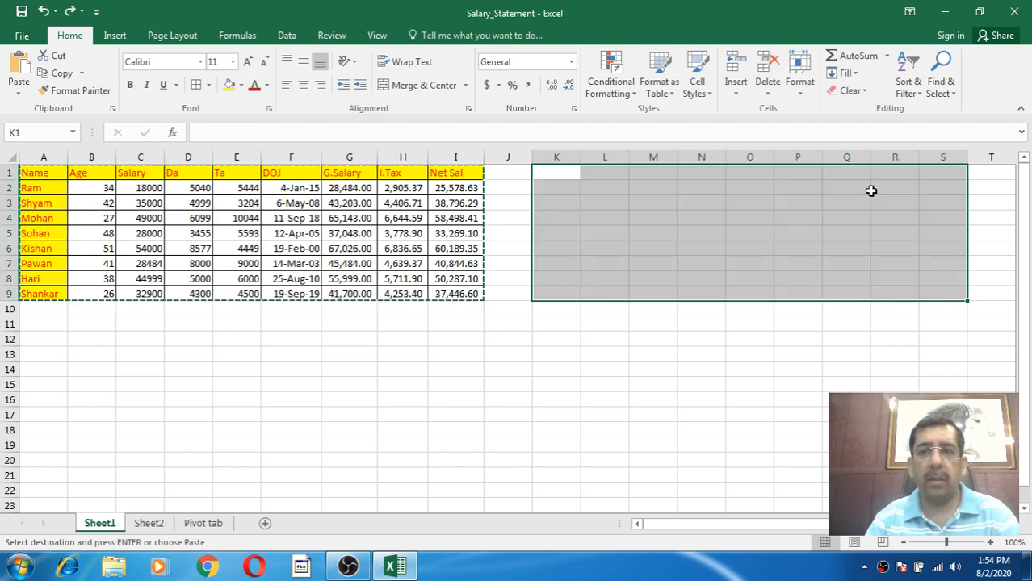
Paste the copied salary table A1:I9 at K1 with Keep Source Column Widths, and undo the paste.
drag(51, 176, 436, 294)
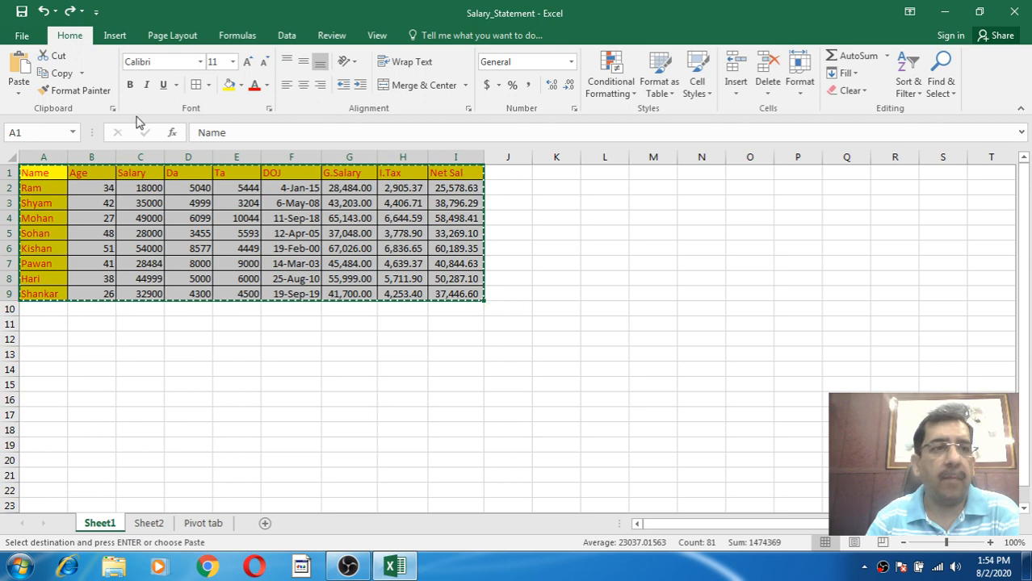
click(549, 174)
click(18, 93)
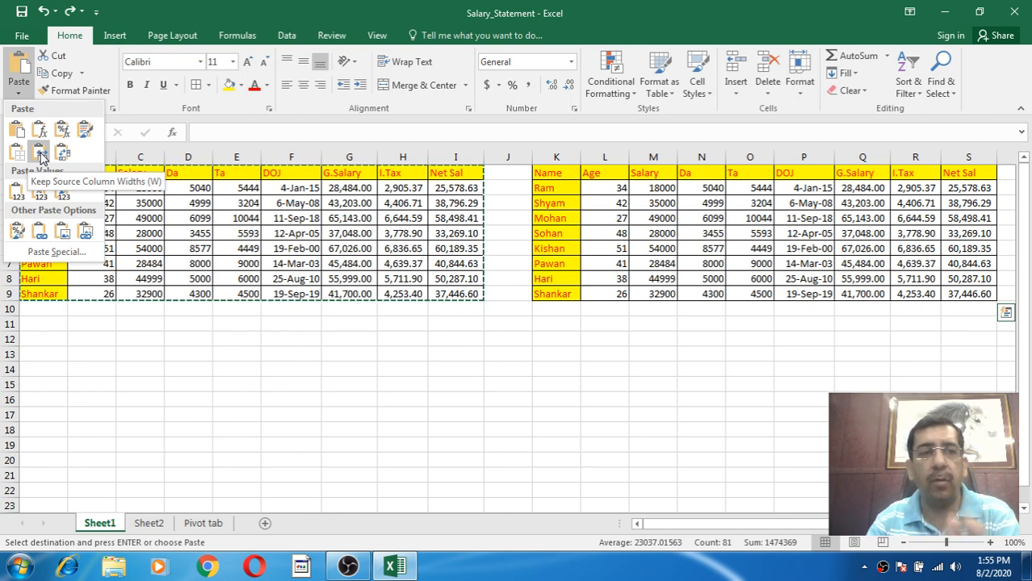
click(40, 158)
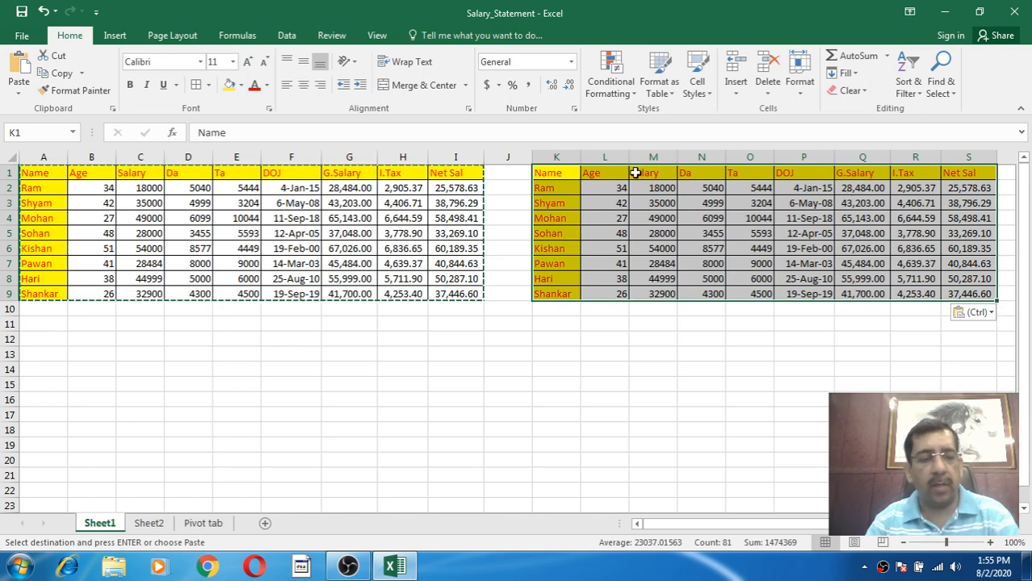
key(ctrl+z)
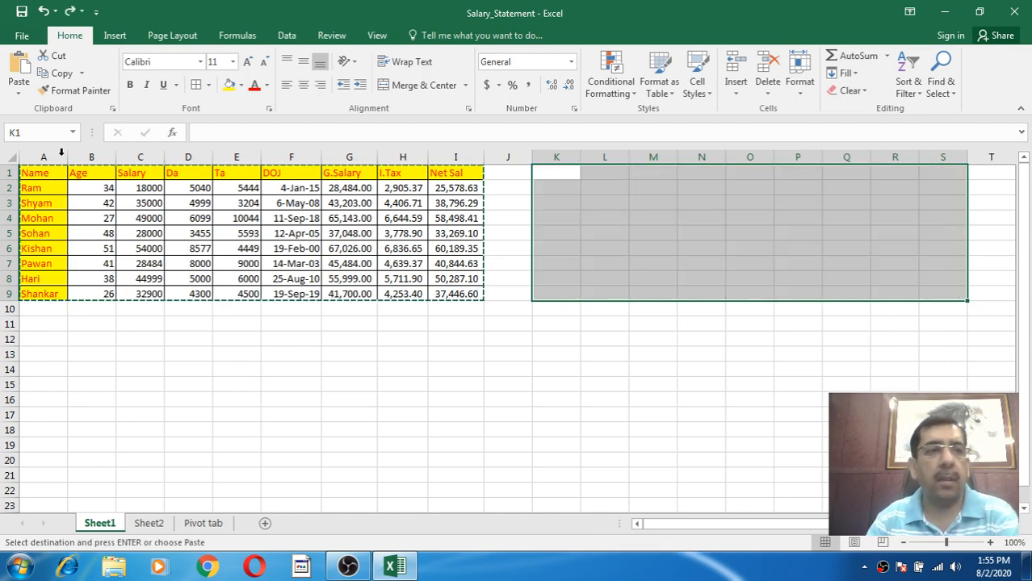
Copy the salary table A1:I9, paste it transposed at A12, and undo the paste.
drag(46, 171, 438, 295)
click(18, 93)
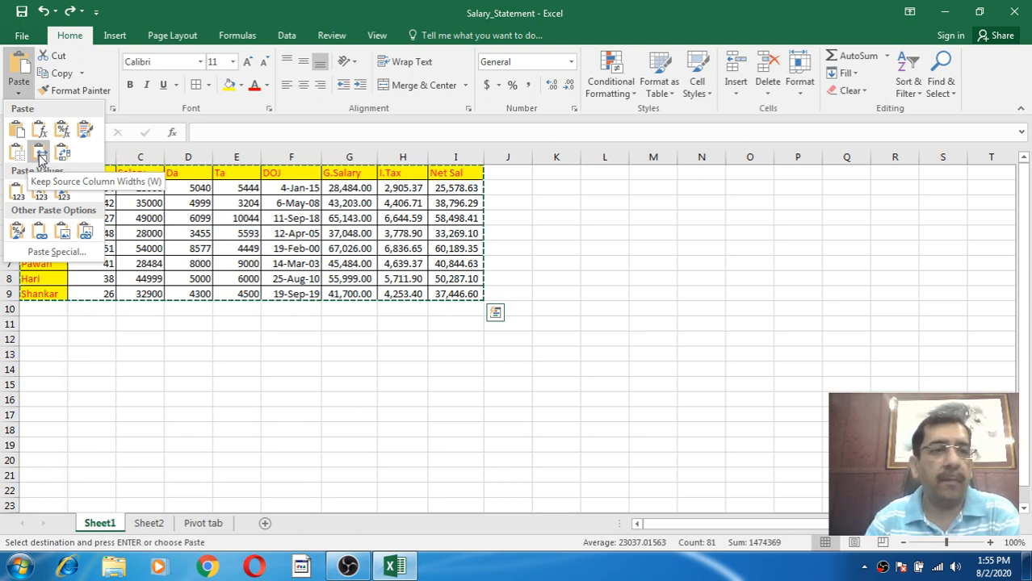
click(58, 76)
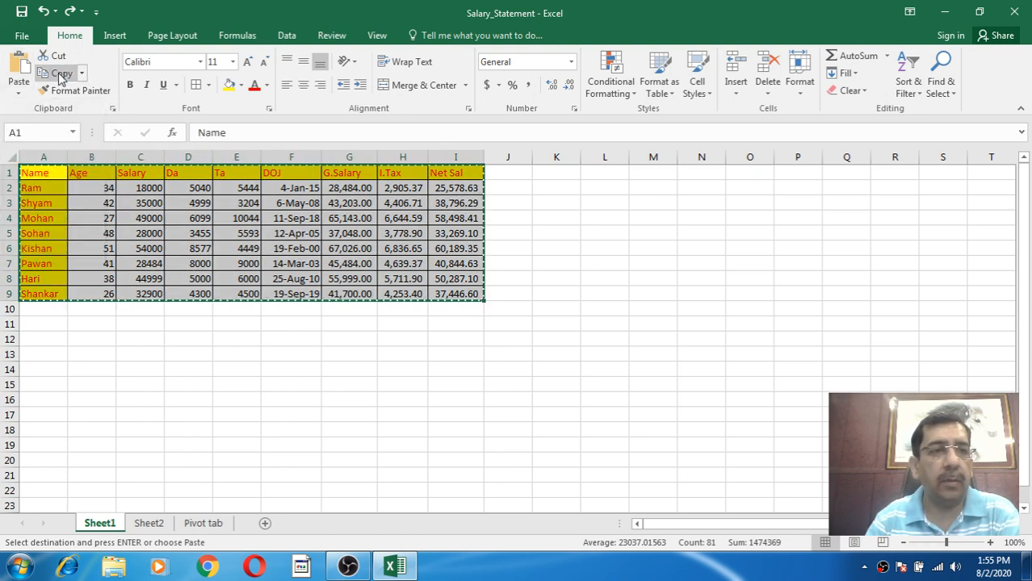
click(40, 387)
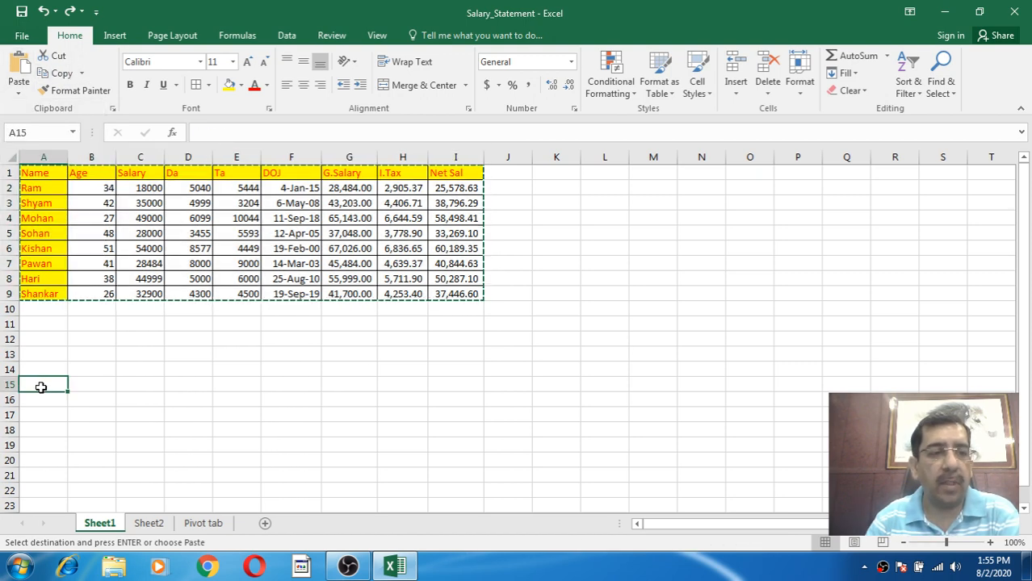
click(41, 352)
click(40, 340)
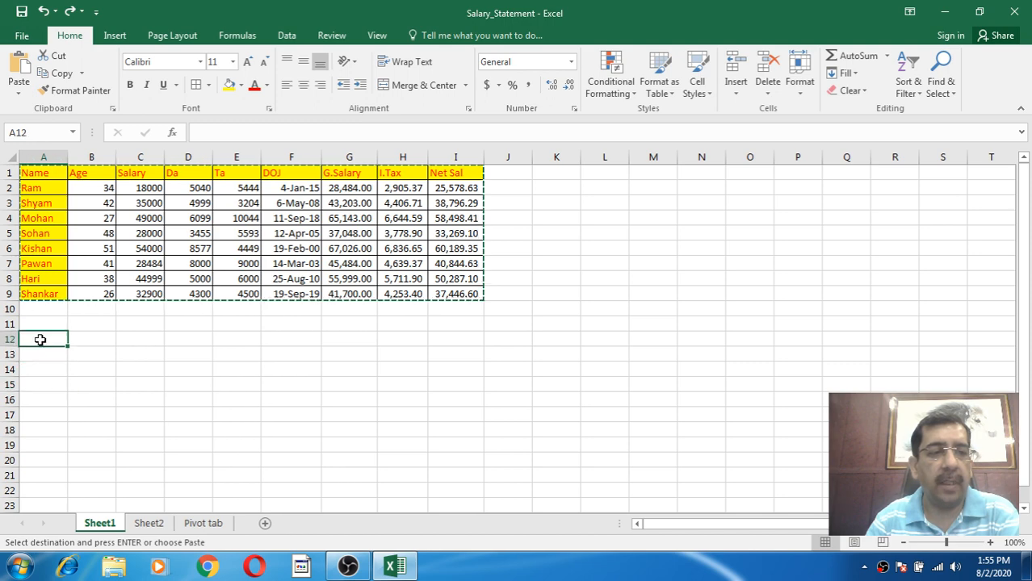
click(19, 87)
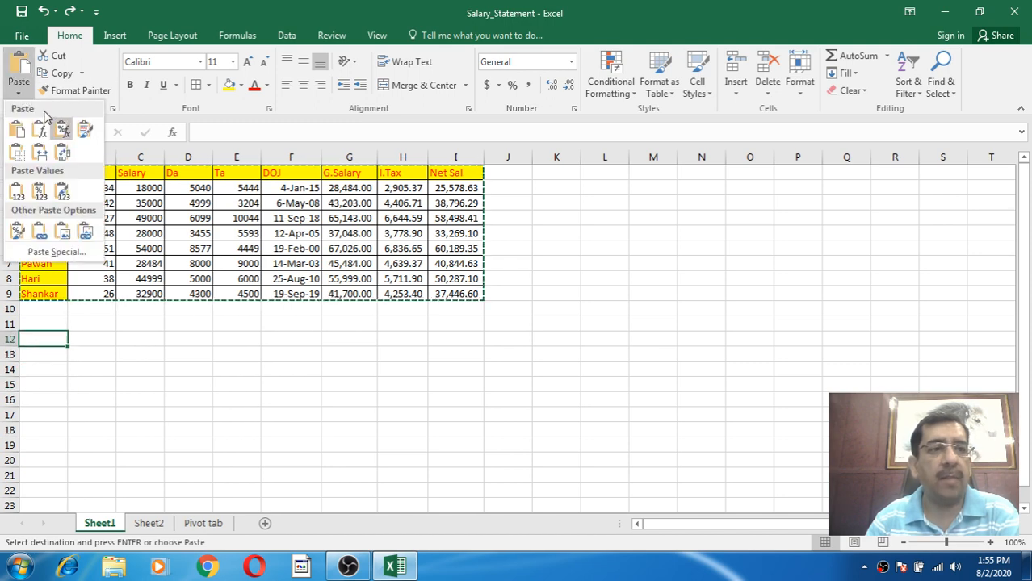
click(63, 153)
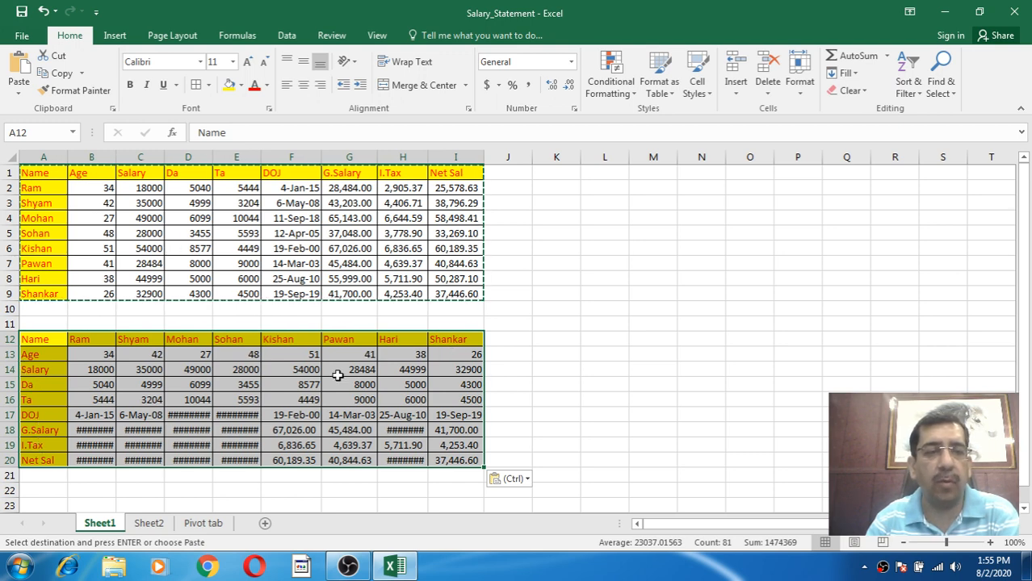
key(ctrl+z)
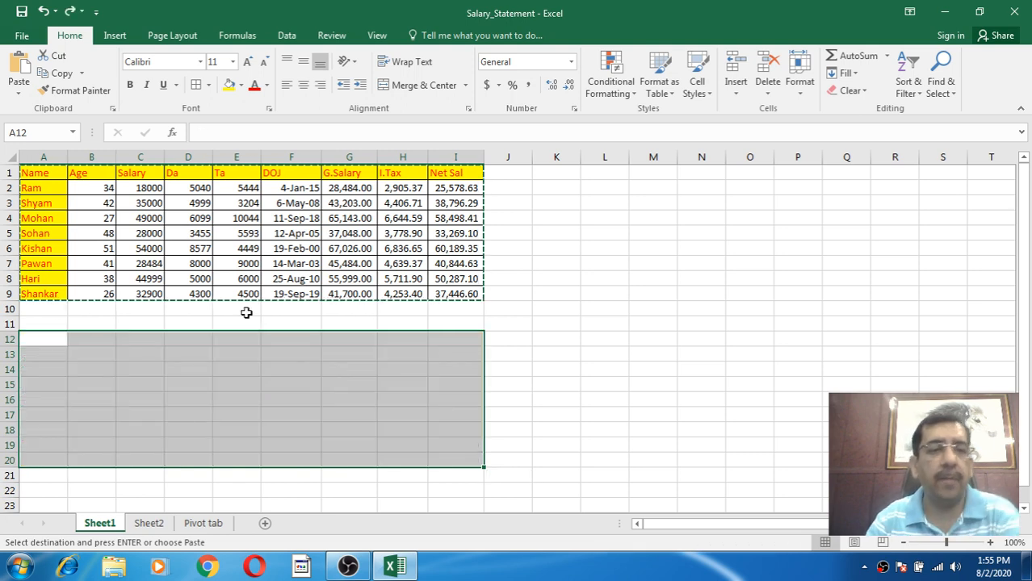
Copy the salary table A1:I9 and paste only its values at K1.
click(58, 171)
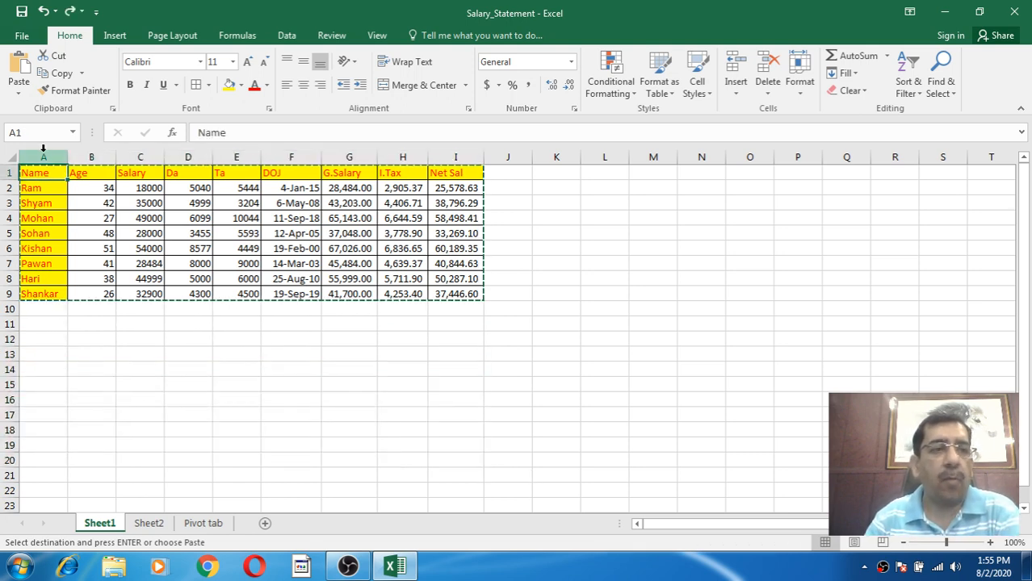
drag(51, 173, 438, 297)
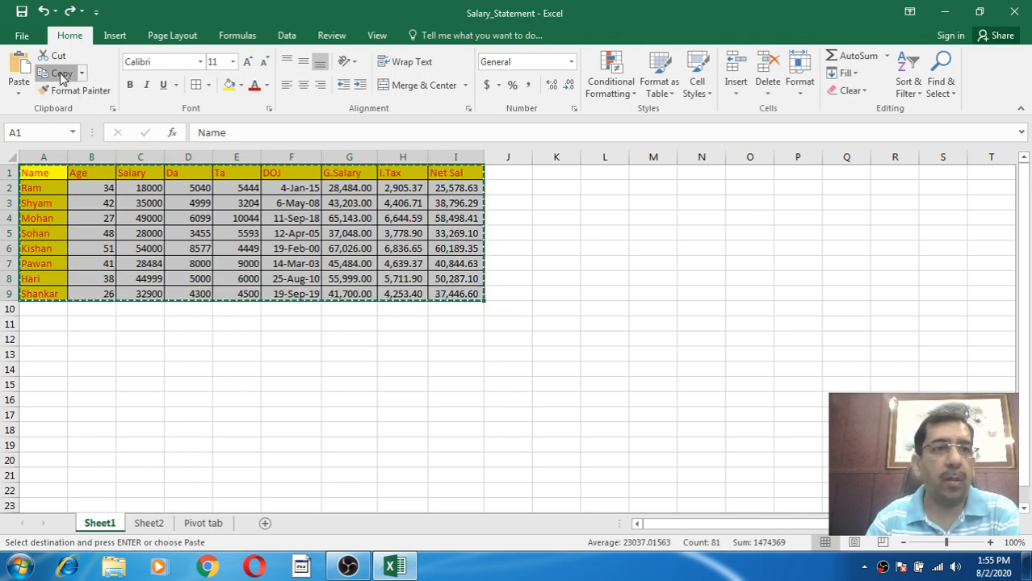
click(19, 95)
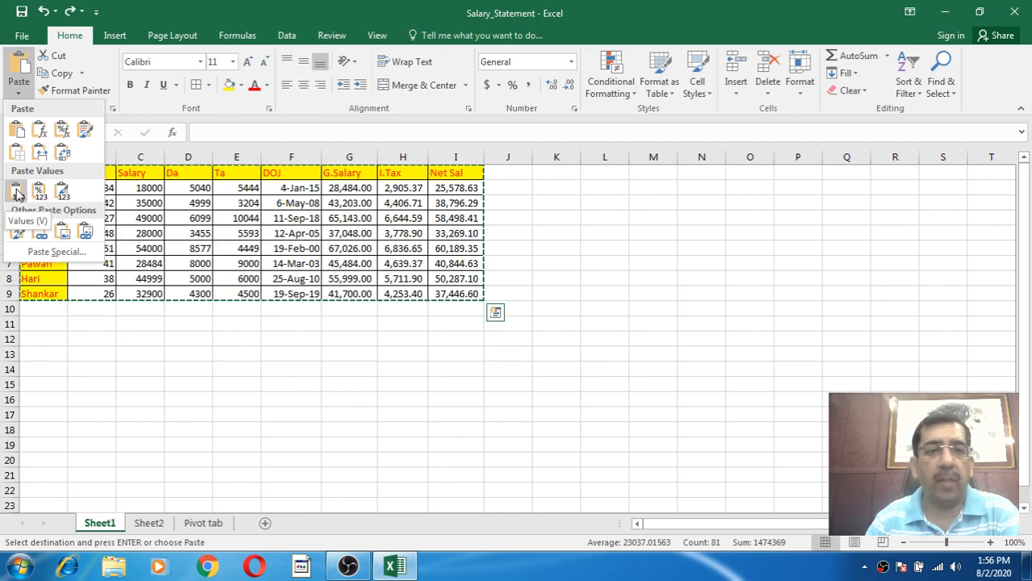
click(65, 74)
click(549, 175)
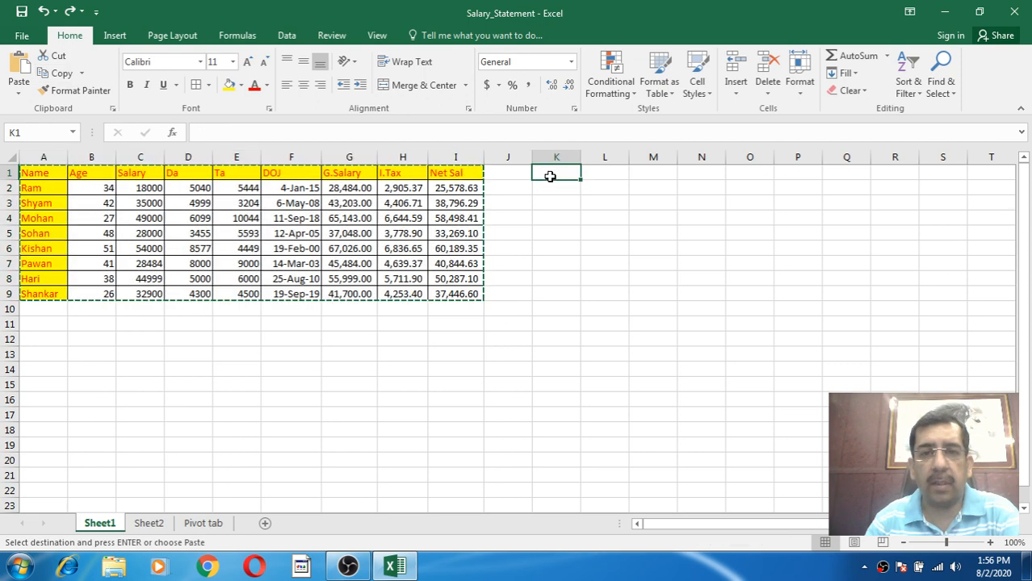
click(20, 95)
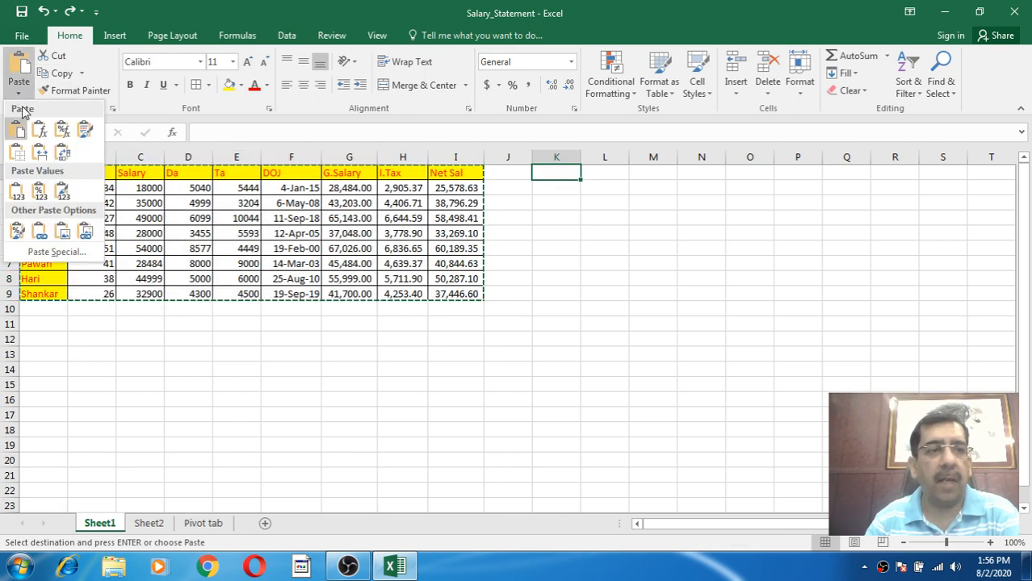
click(18, 194)
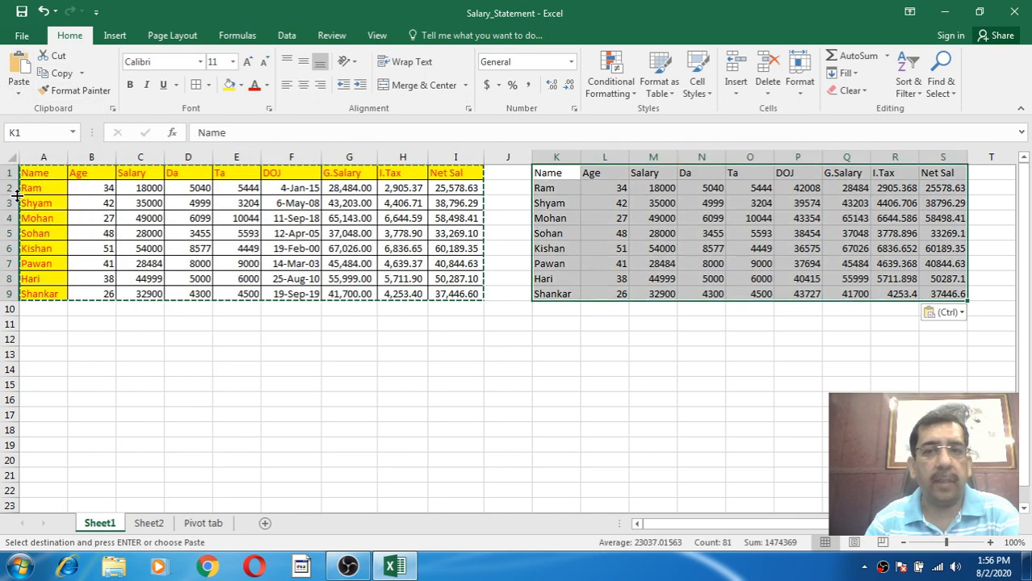
Compare the original table's G.Salary and Net Sal formulas with the values-only copy, and inspect its DOJ values in P2:P9.
click(554, 176)
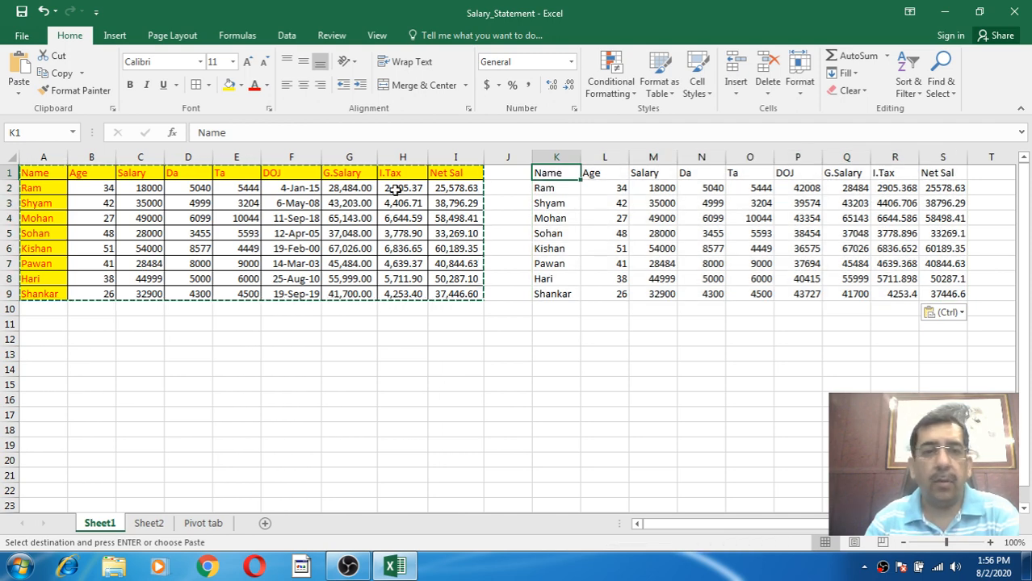
click(349, 187)
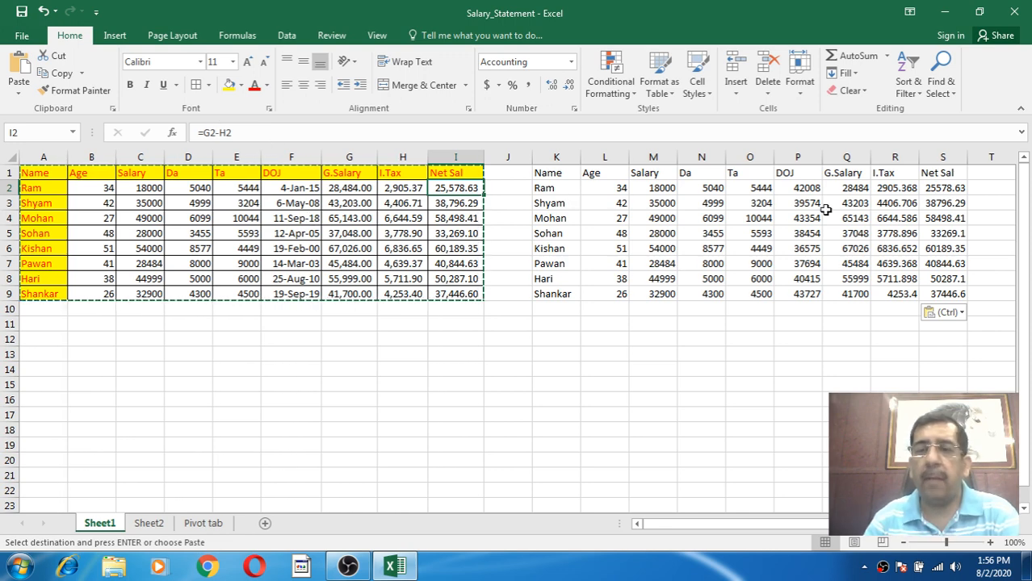
drag(805, 188, 806, 292)
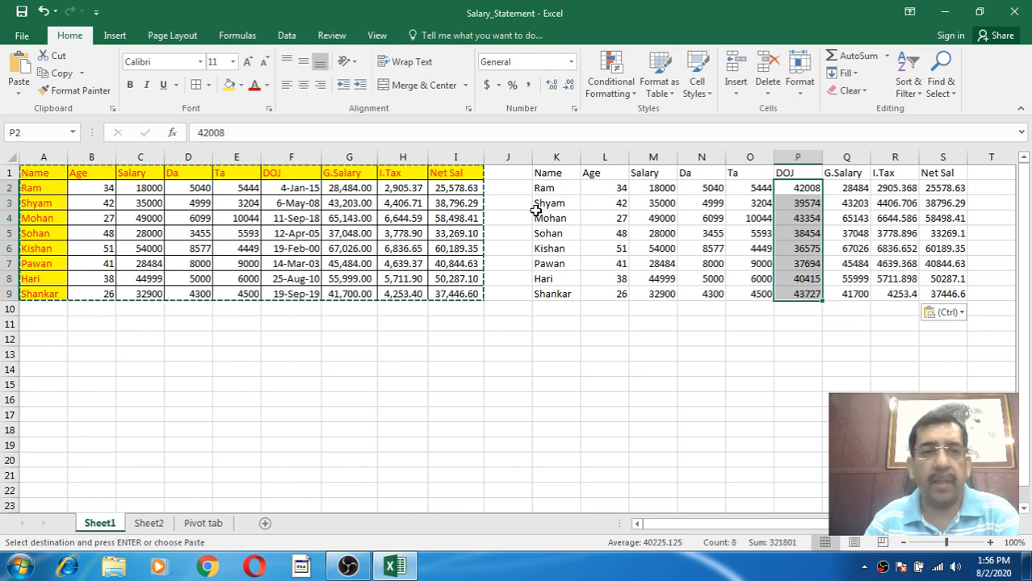
Inspect the contents of the values-only copy in the DOJ, G.Salary, I.Tax and Net Sal columns.
click(854, 188)
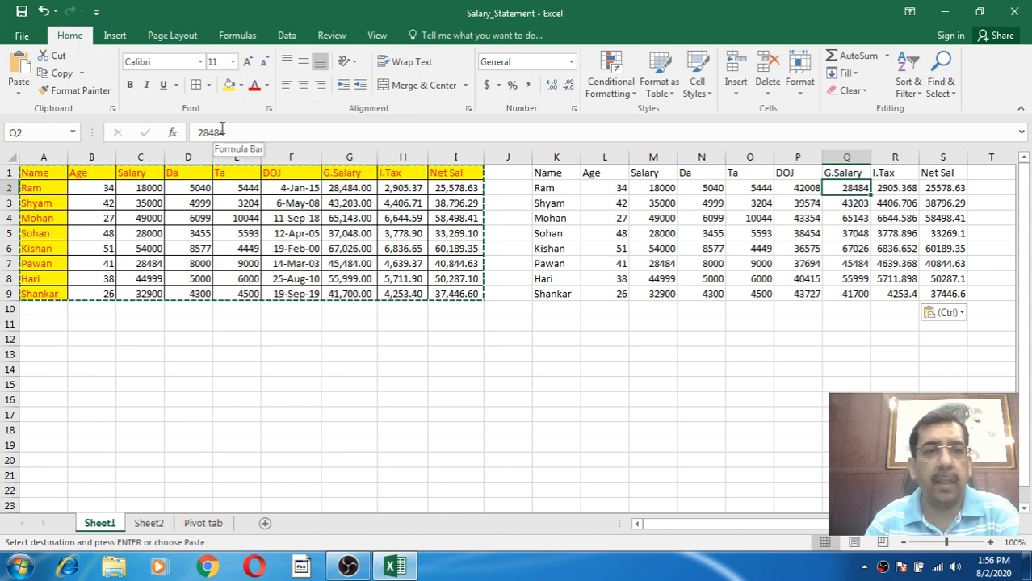
click(886, 187)
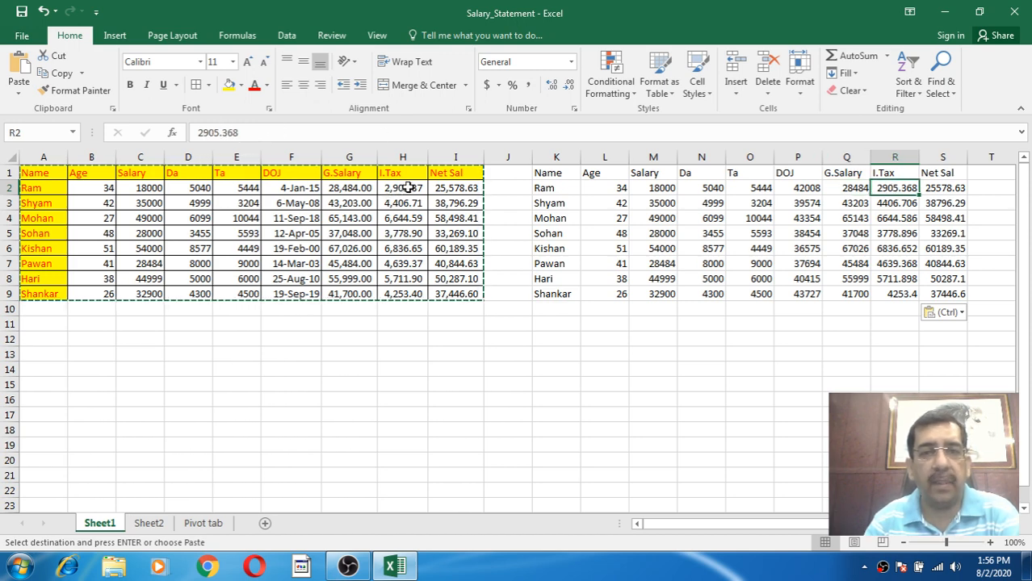
click(941, 187)
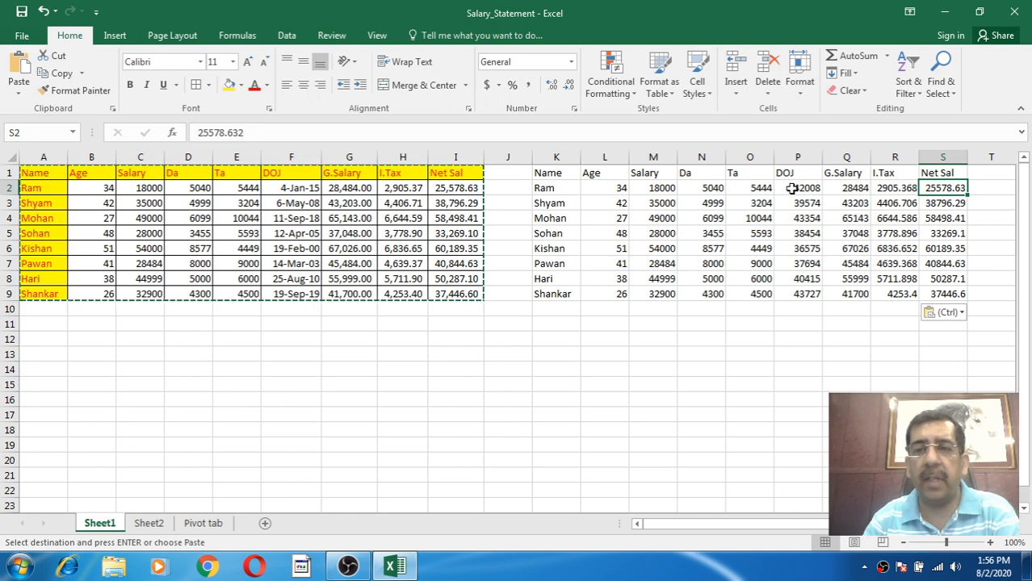
drag(795, 188, 800, 294)
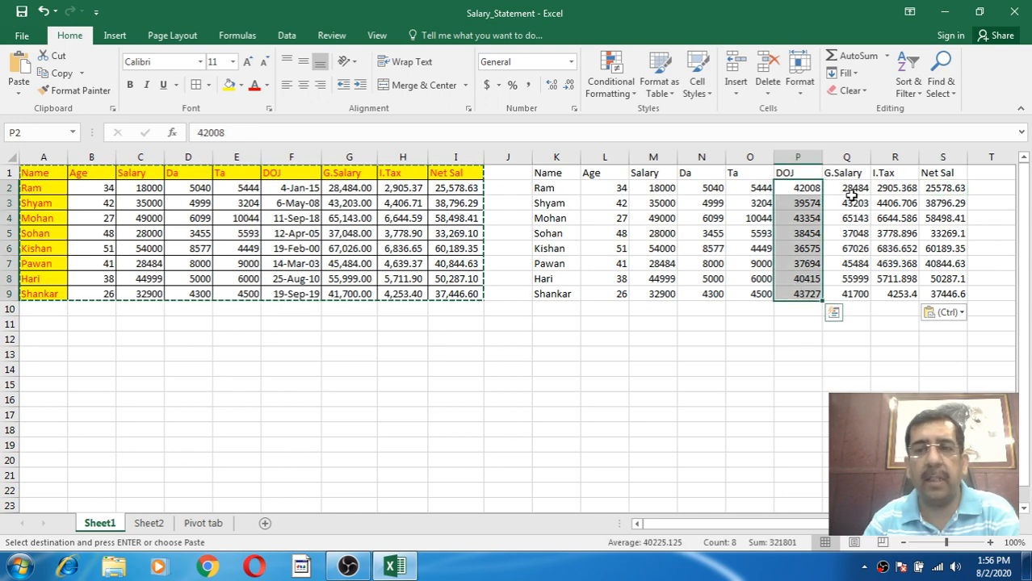
click(853, 190)
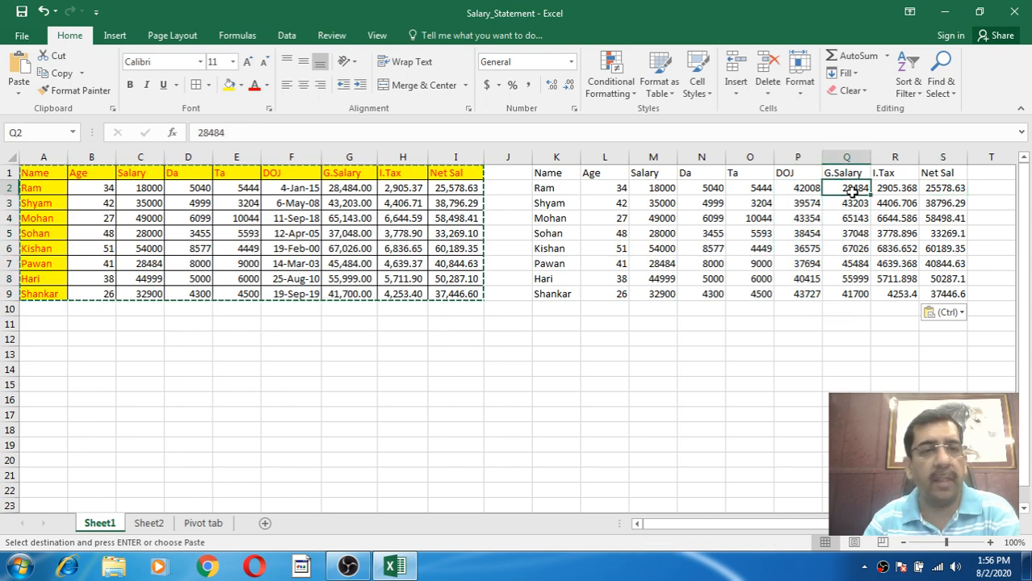
click(894, 194)
click(845, 189)
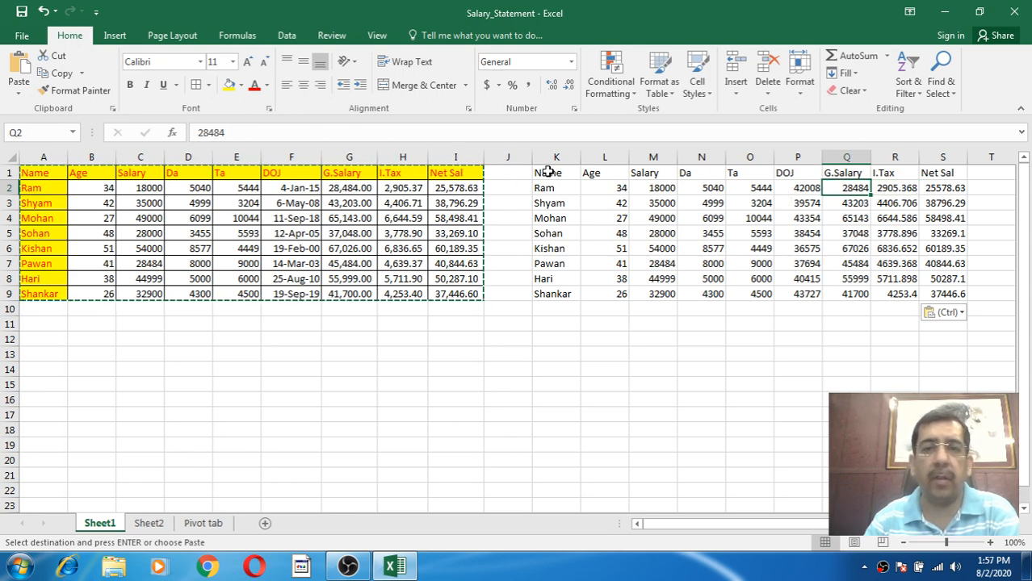
Clear the values-only copy of the salary table from K1:T9.
drag(544, 173, 969, 295)
key(Delete)
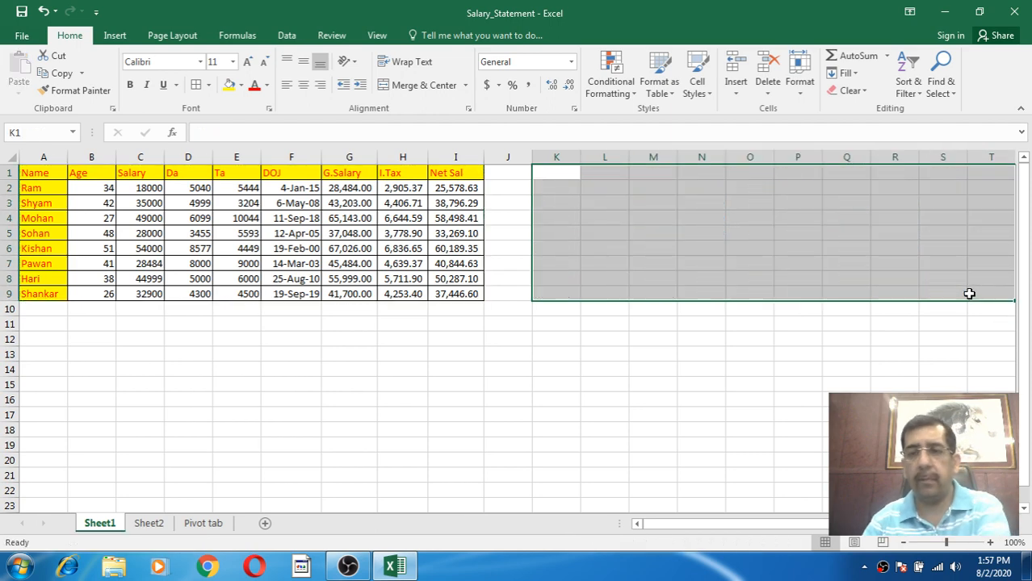
click(274, 236)
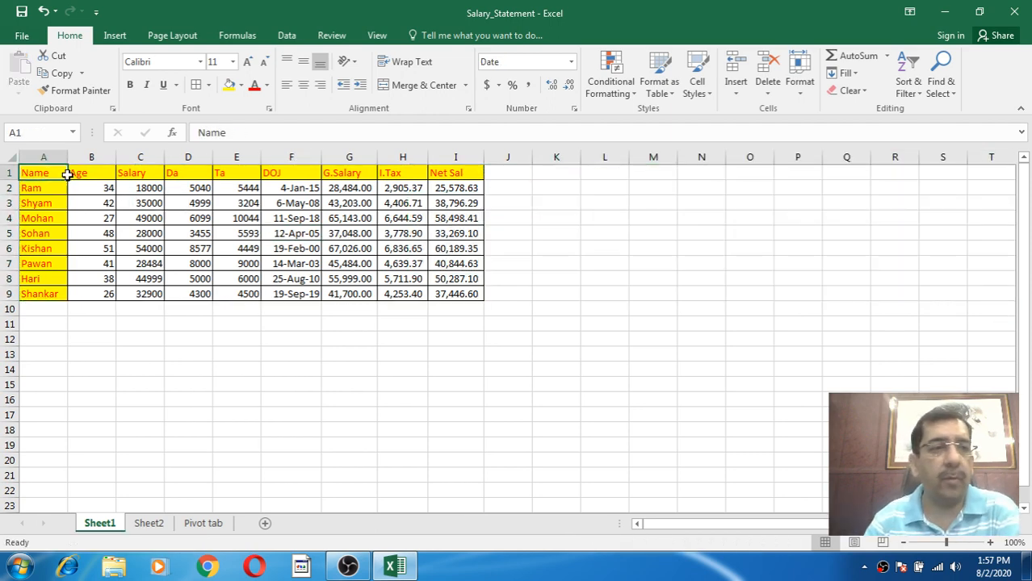
Copy the salary table A1:I9 and paste it at K1 with Values & Number Formatting.
drag(68, 174, 437, 296)
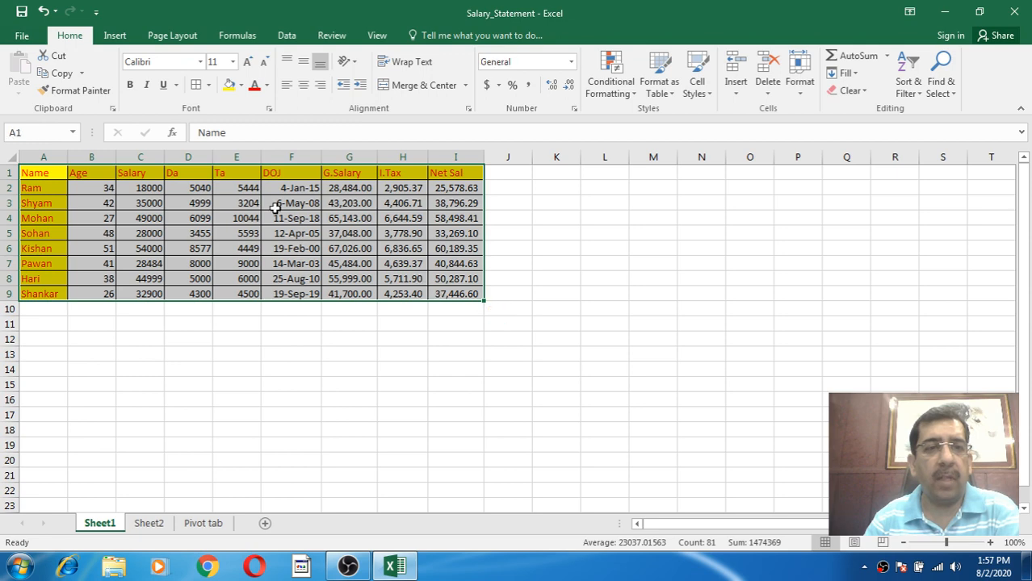
click(56, 73)
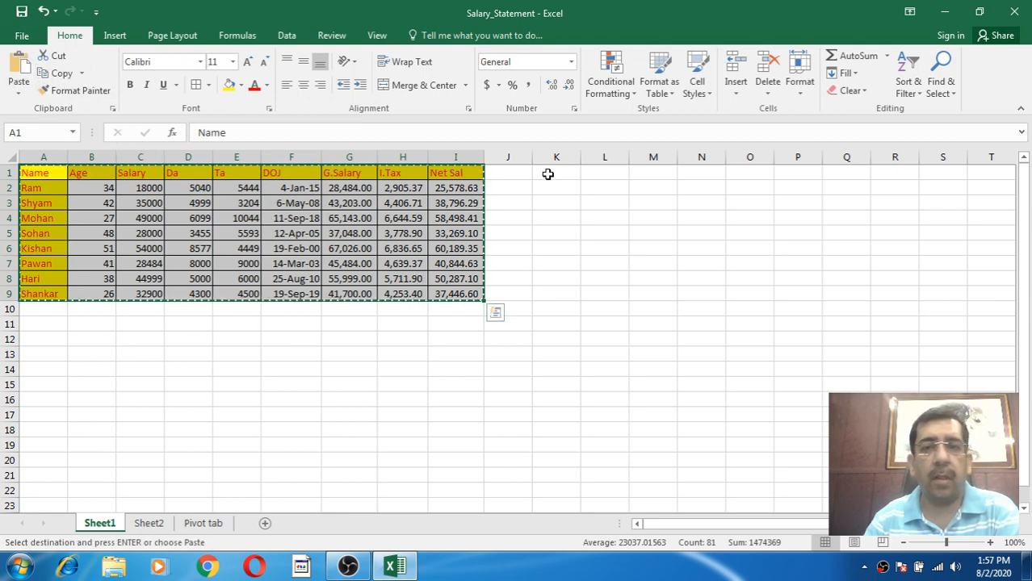
click(548, 175)
click(20, 94)
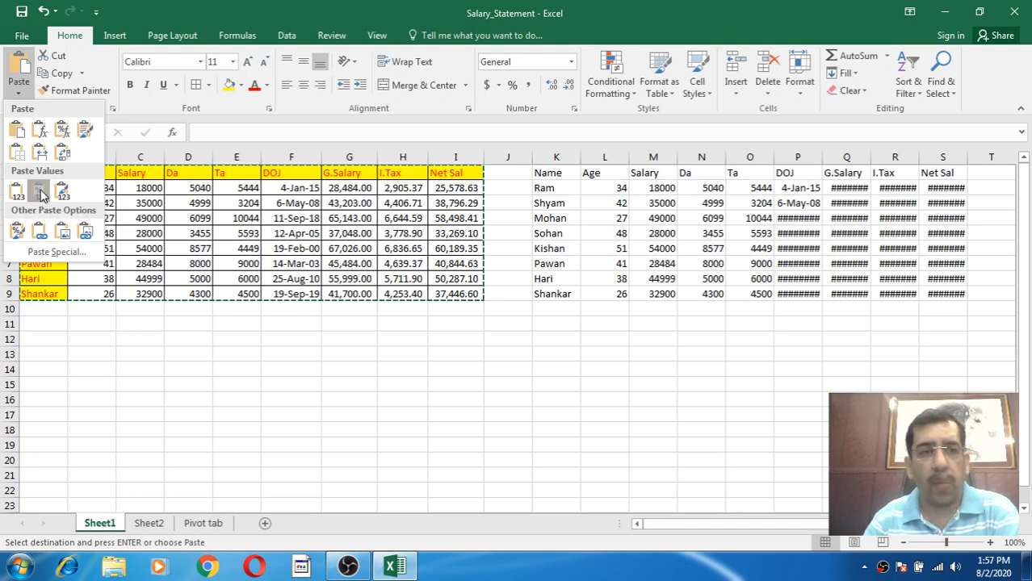
click(39, 192)
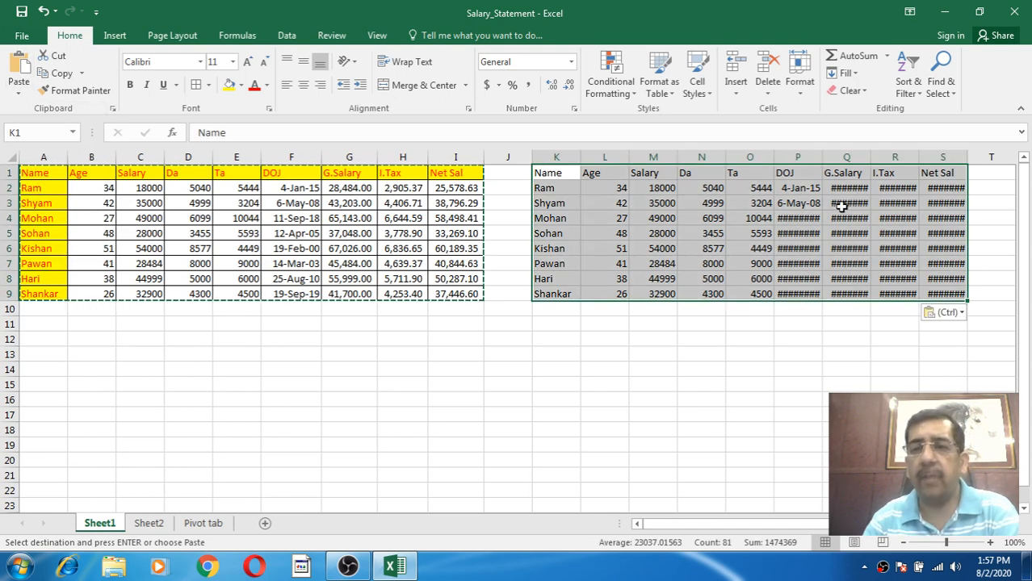
Widen columns P through S to fit the pasted dates and amounts, and inspect the contents of Q2 and S2.
drag(822, 159, 948, 157)
click(868, 188)
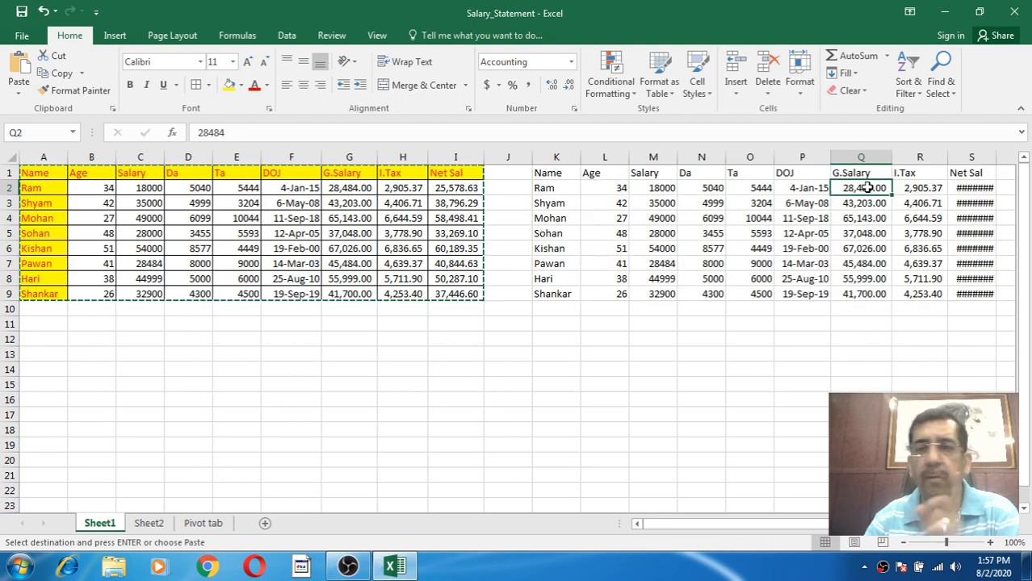
click(962, 188)
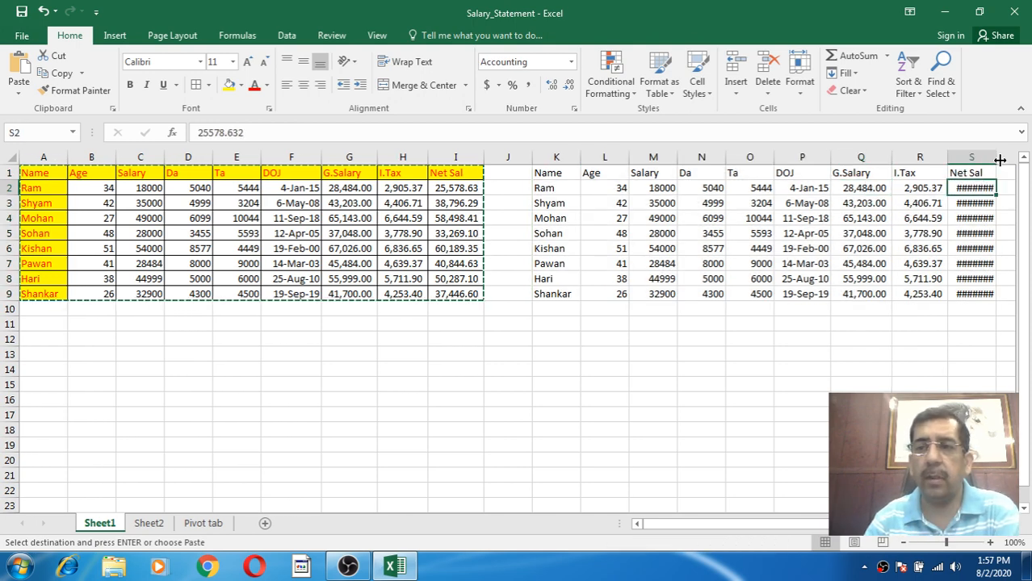
drag(999, 157, 1004, 158)
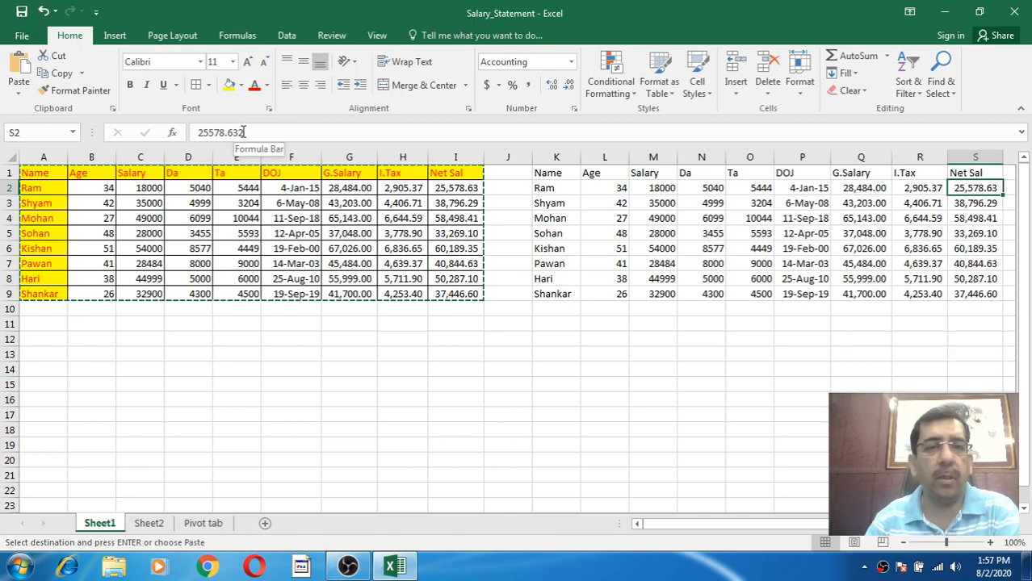
Undo the column widening and the Values & Number Formatting paste at K1.
drag(555, 173, 952, 296)
key(ctrl+z)
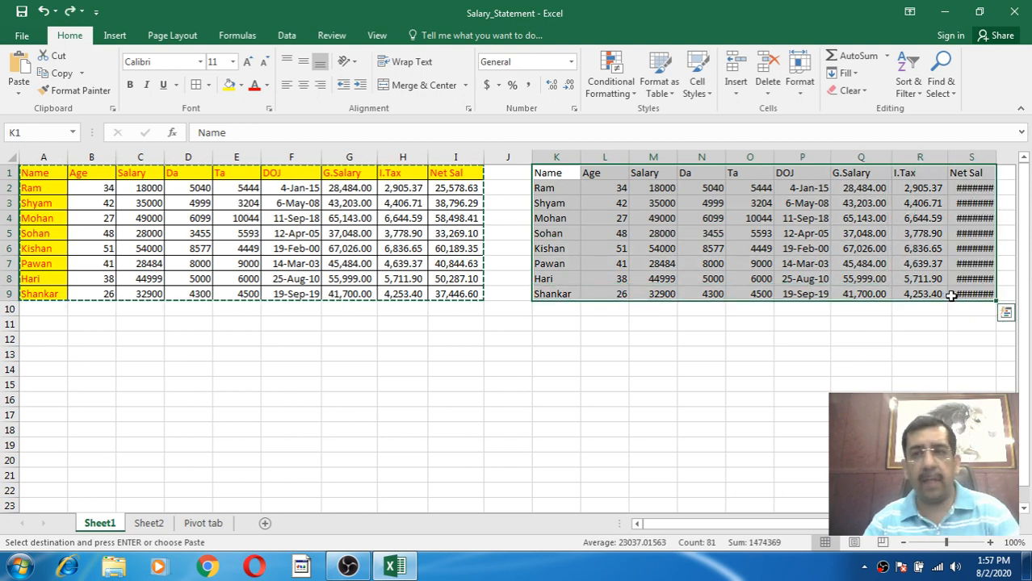
key(ctrl+z)
key(ctrl+z)
key(ctrl+z)
key(ctrl+z)
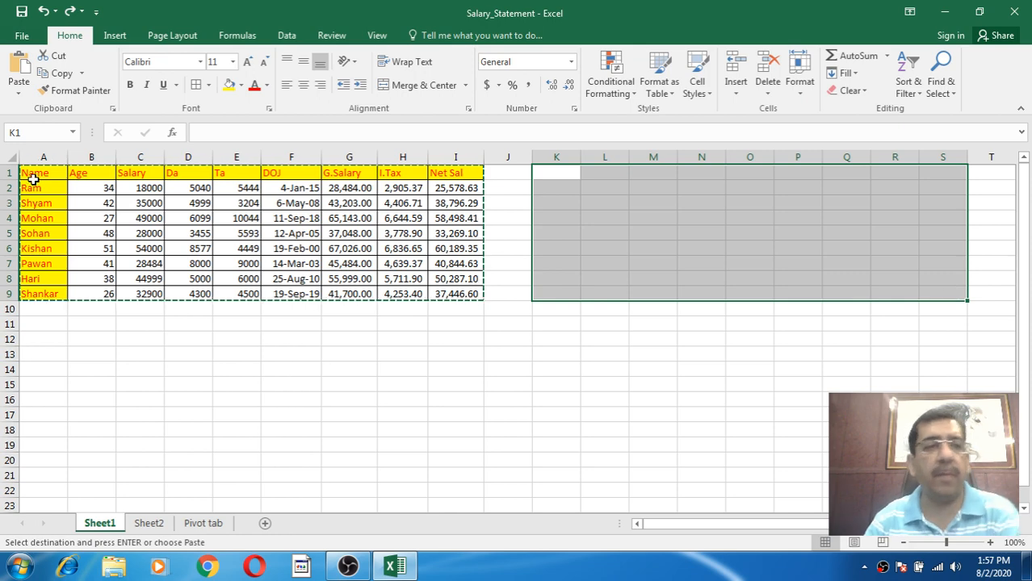
Paste the copied salary table A1:I9 at K1 with Values & Source Formatting.
drag(28, 173, 442, 295)
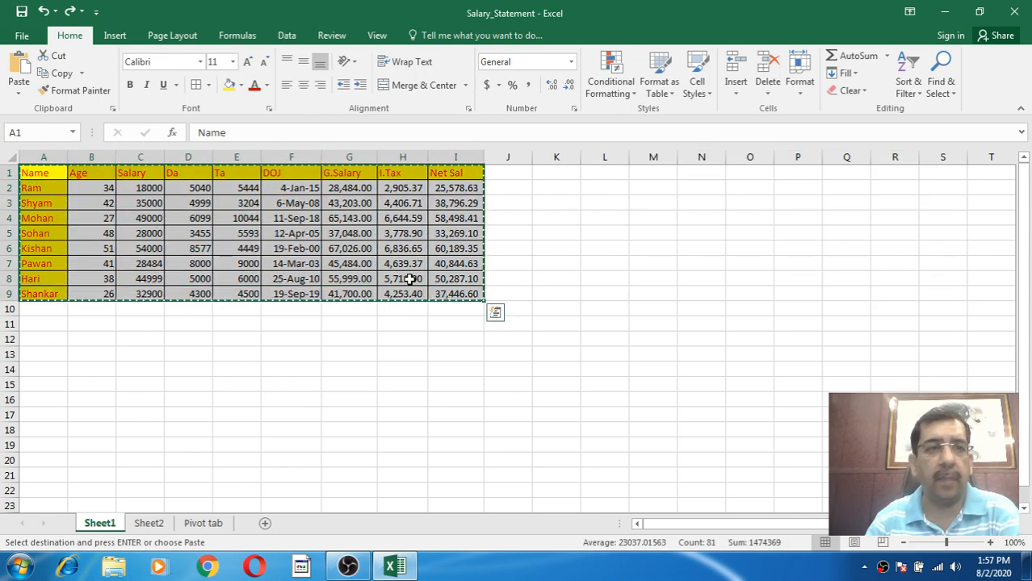
click(541, 169)
click(21, 93)
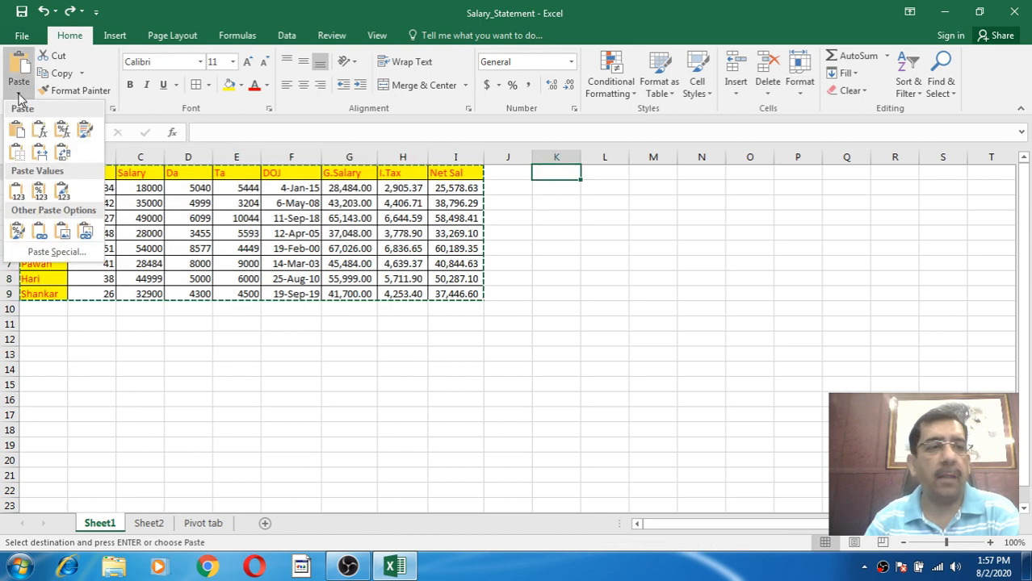
click(63, 196)
Inspect the pasted G.Salary, I.Tax and Net Sal cells Q2, R2 and S2, and undo the paste.
click(841, 185)
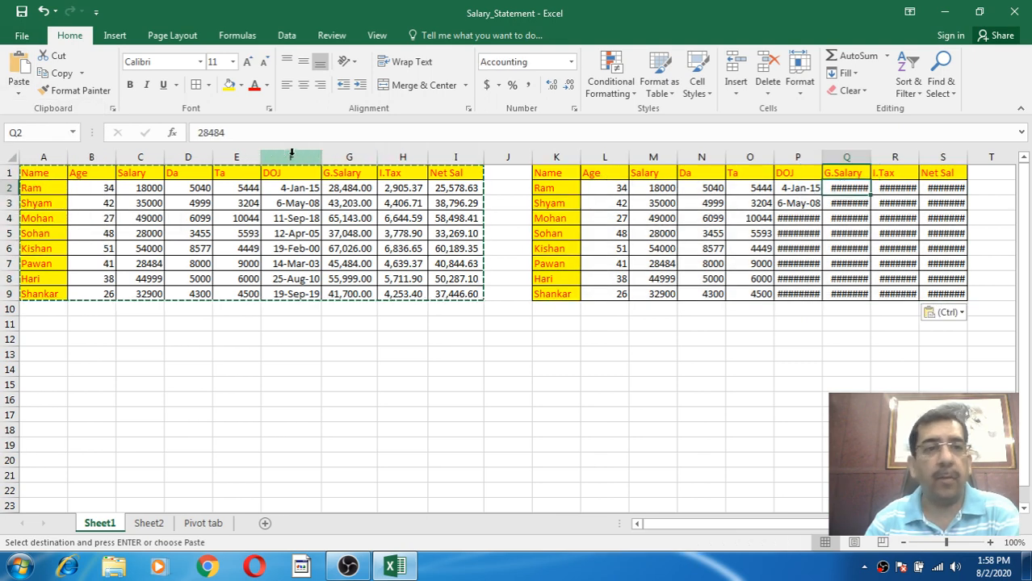
click(901, 189)
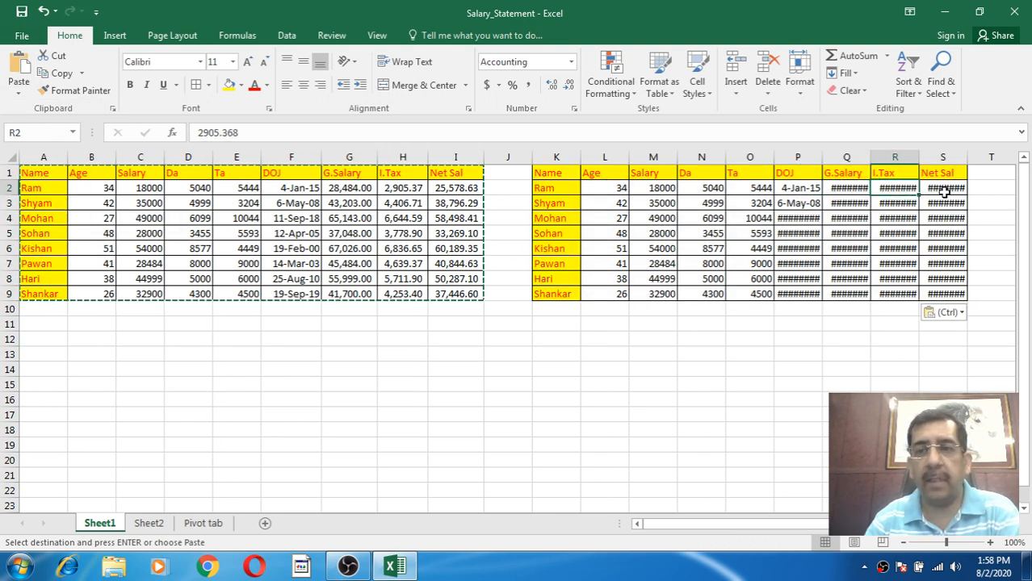
click(943, 190)
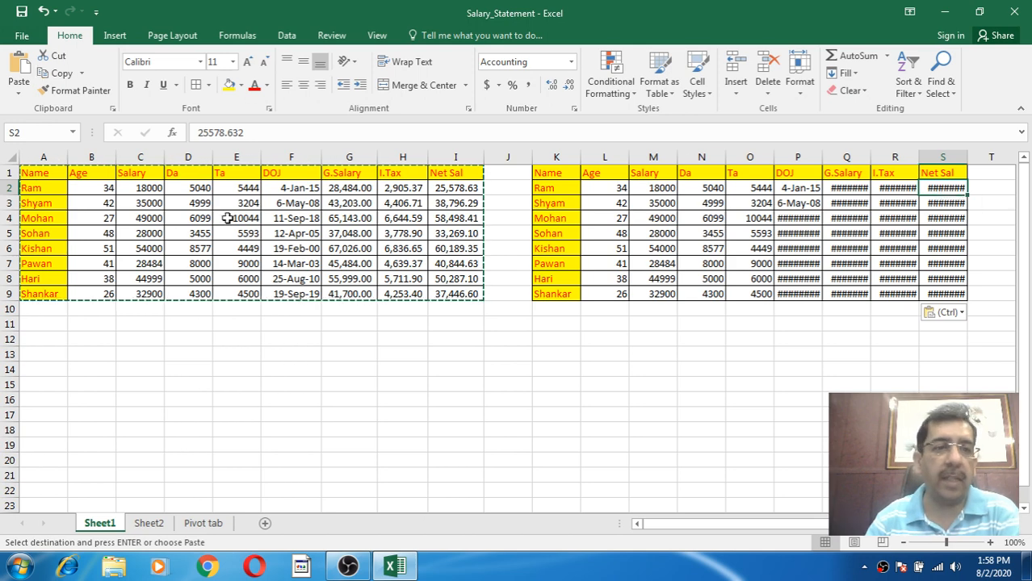
key(ctrl+z)
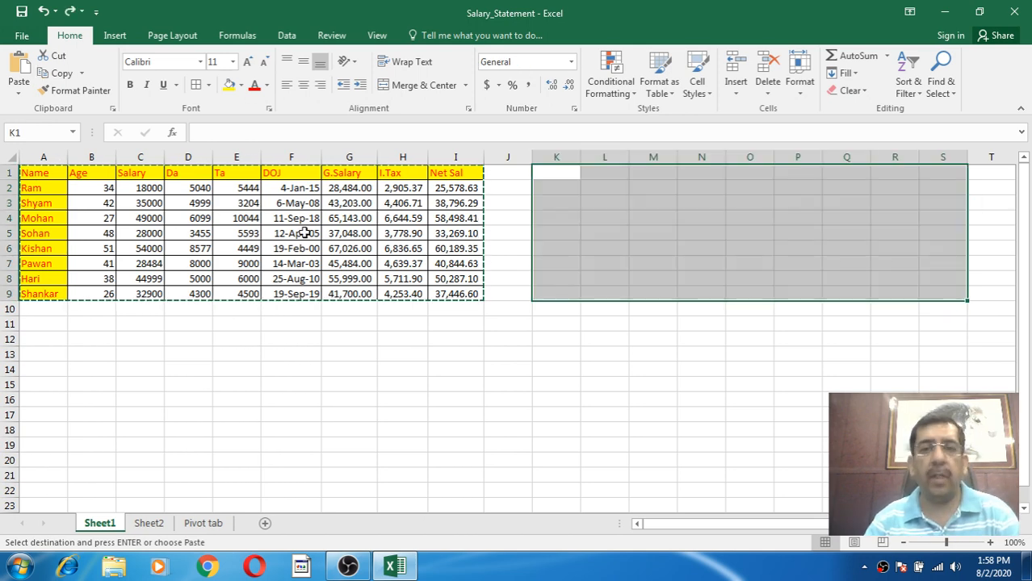
Copy the salary table A1:I9 and paste it at K1 as linked cells with Paste Link.
click(332, 247)
drag(51, 170, 456, 292)
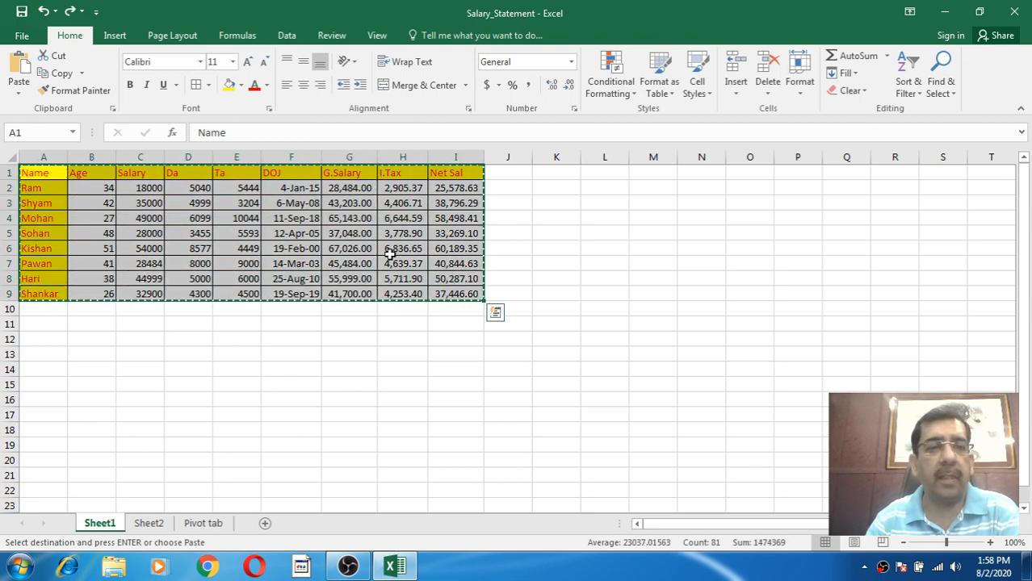
click(19, 93)
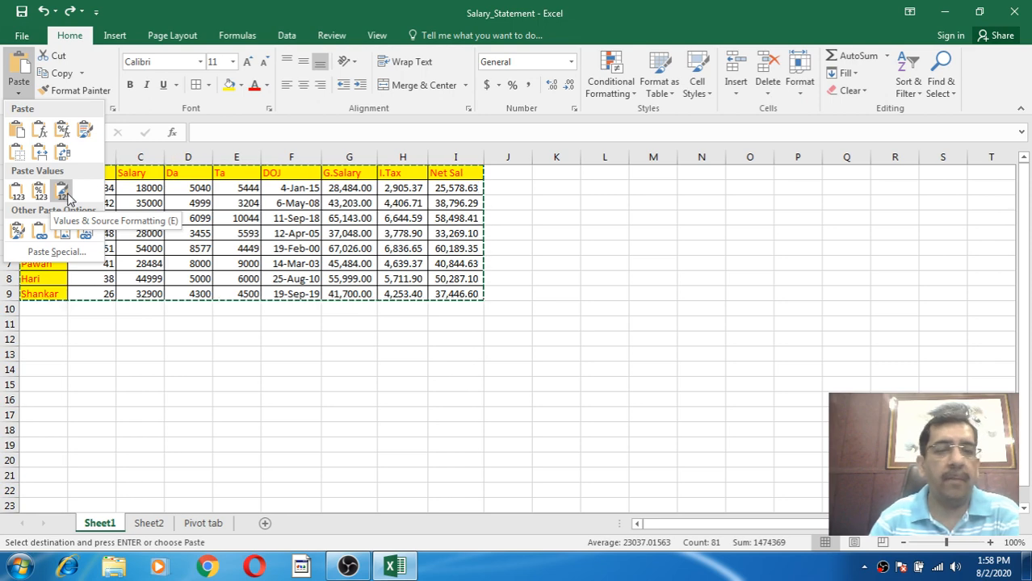
click(64, 73)
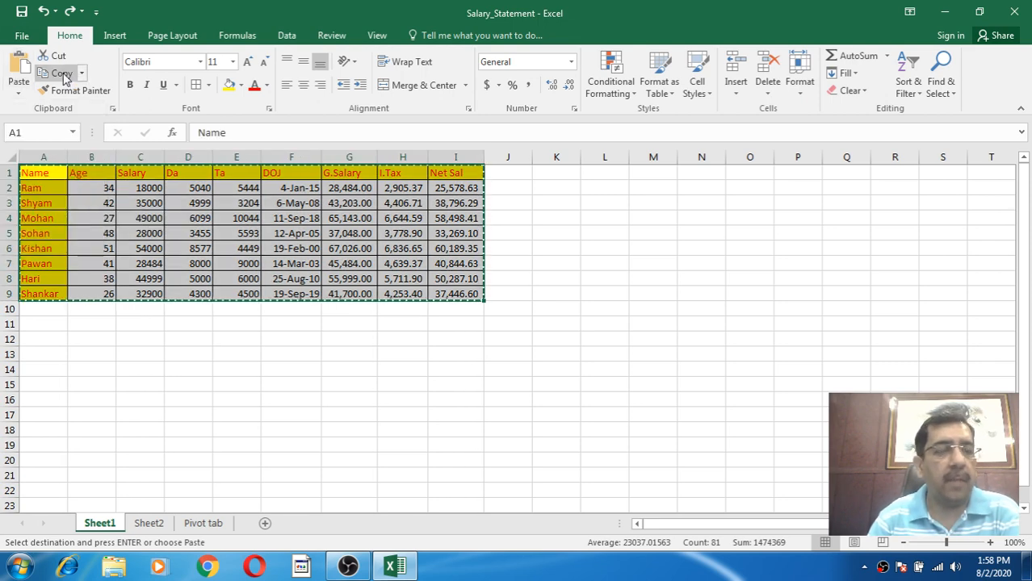
click(555, 172)
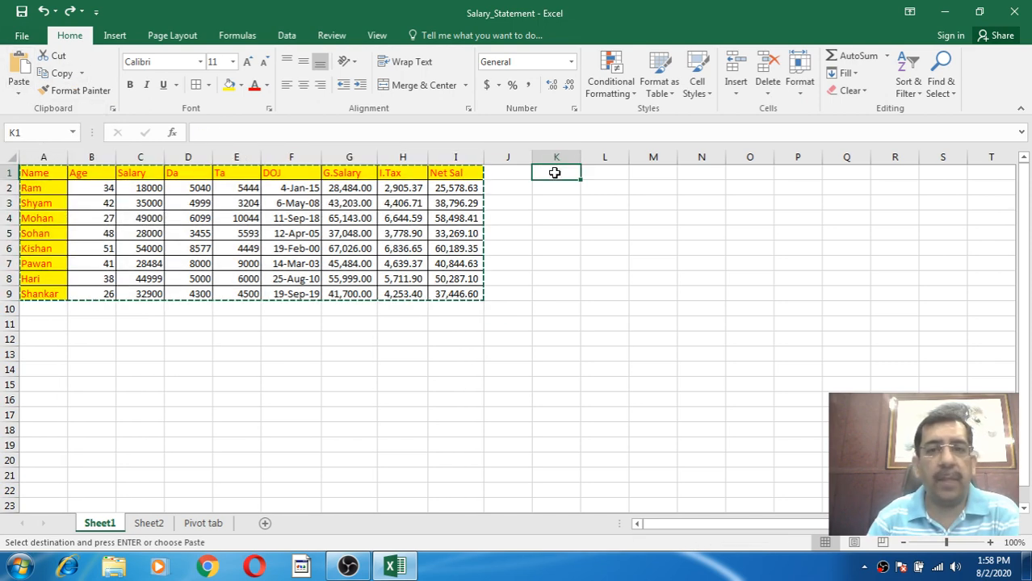
click(19, 91)
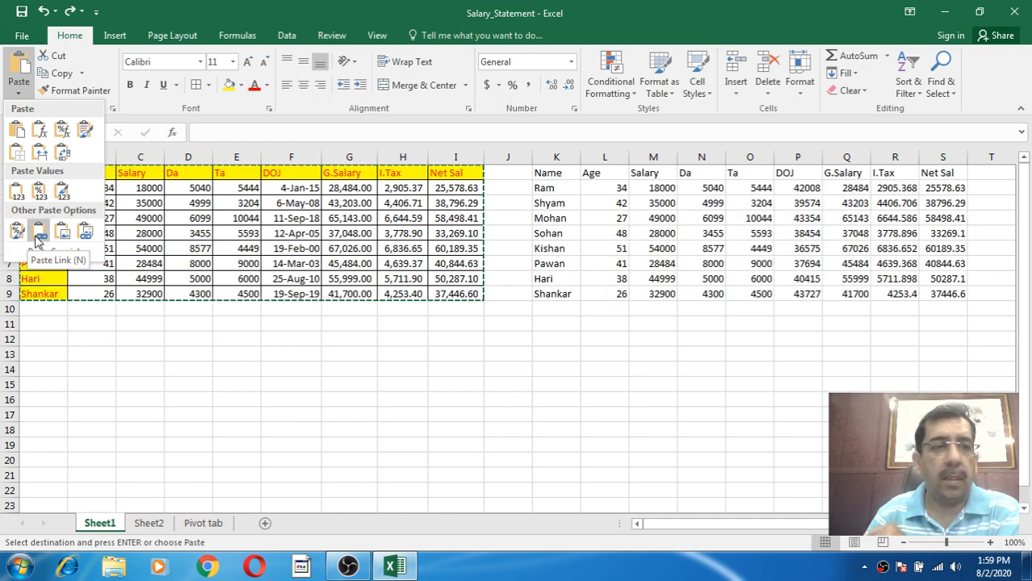
click(37, 235)
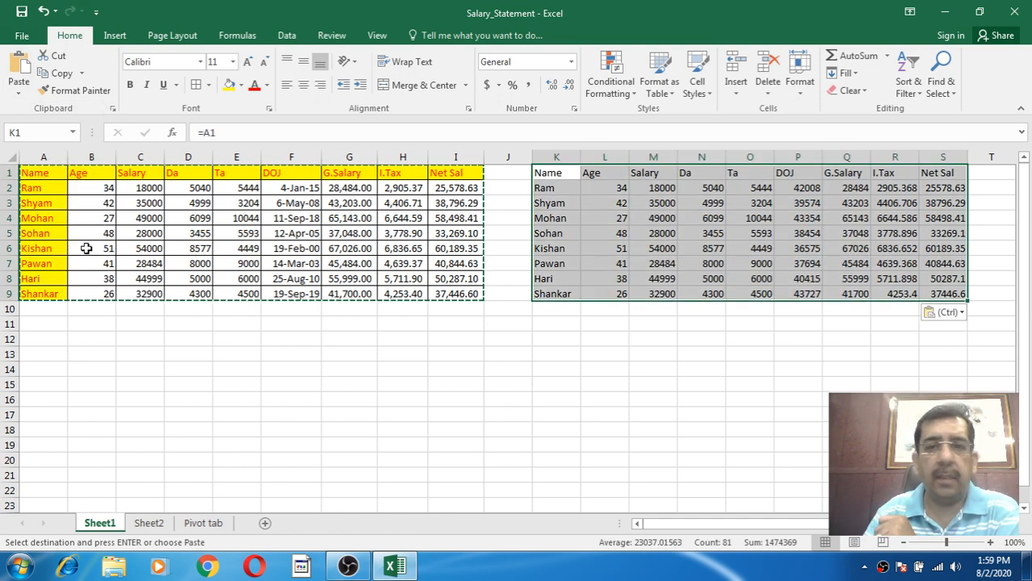
Check the link formula in M4, and set the Da value in D2 of the original table to 6543.
click(645, 218)
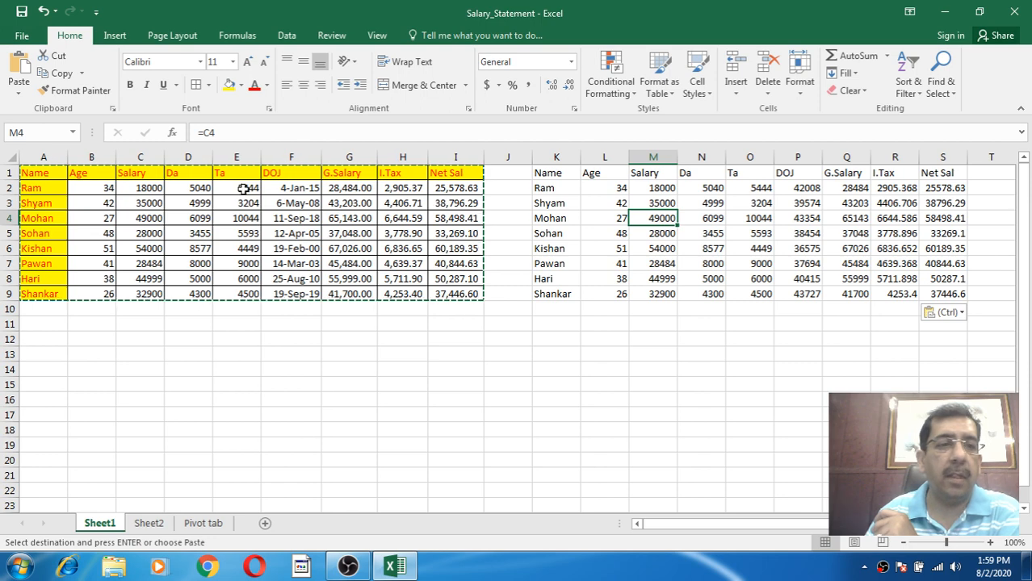
click(202, 187)
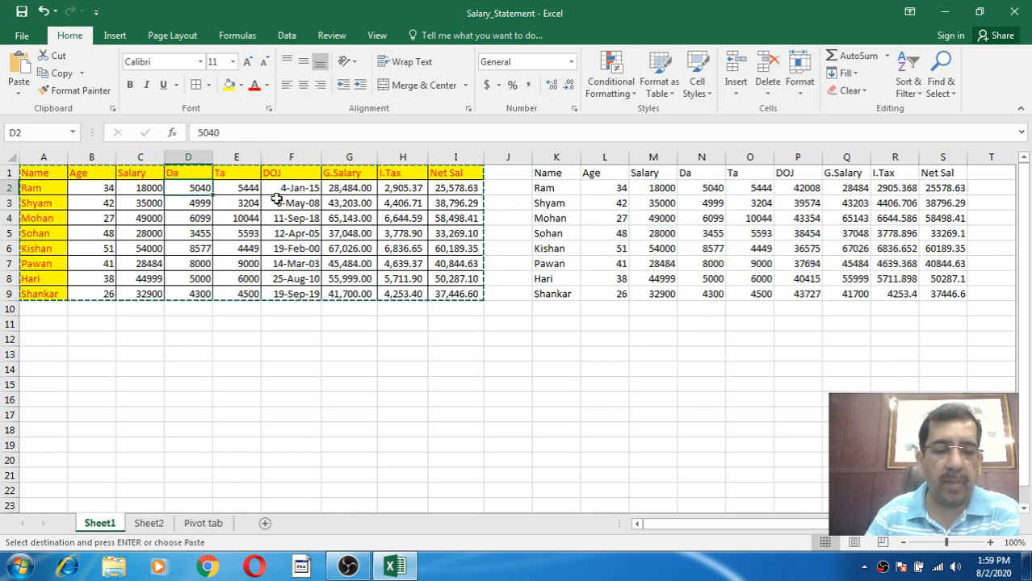
text(6543)
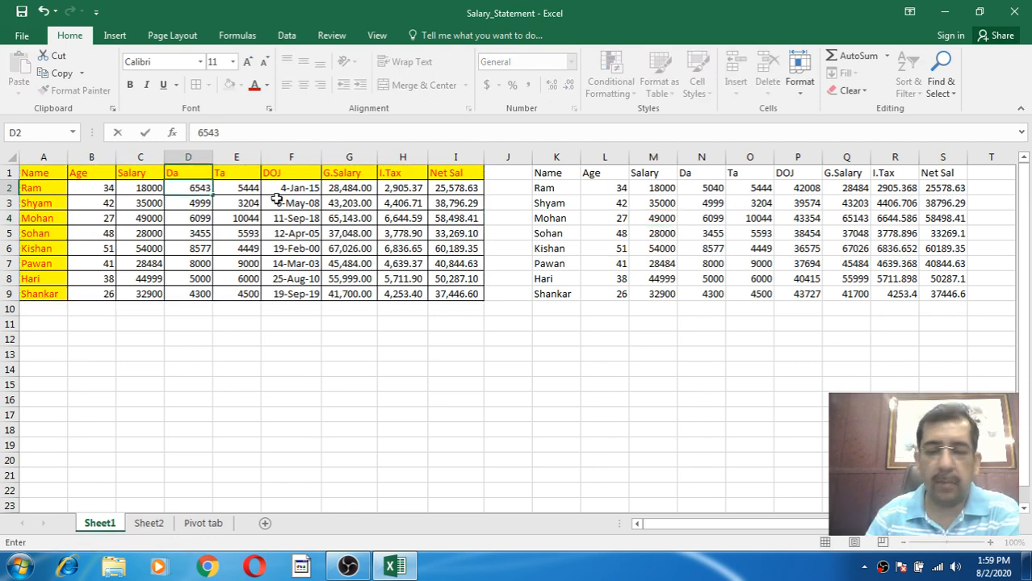
key(Return)
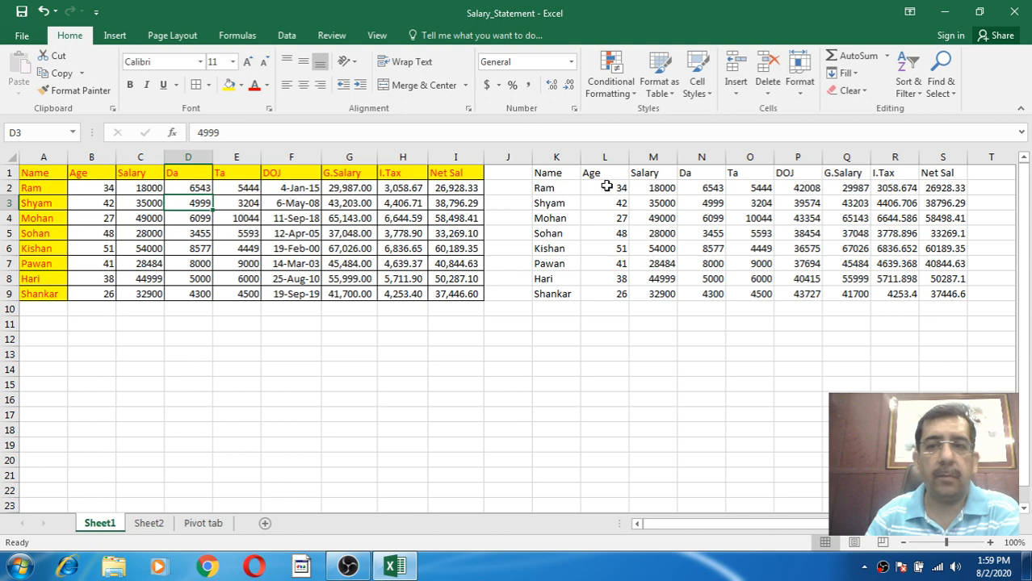
Check the link formula in O2, and clear the linked copy of the table from K1:S9.
click(761, 186)
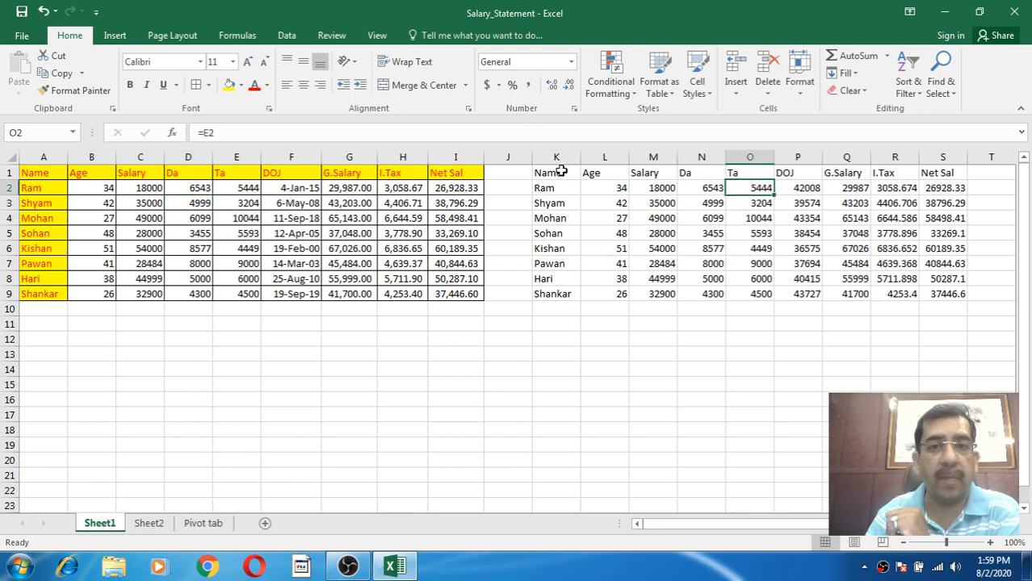
drag(549, 173, 930, 292)
key(Delete)
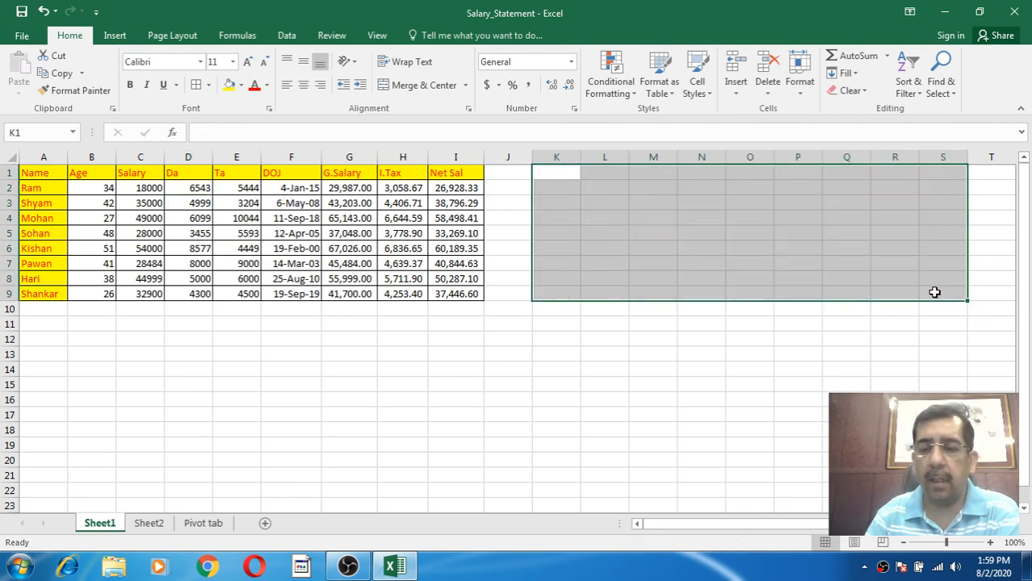
Copy the salary table A1:I9 and paste it at K1 with the standard Paste option.
click(695, 250)
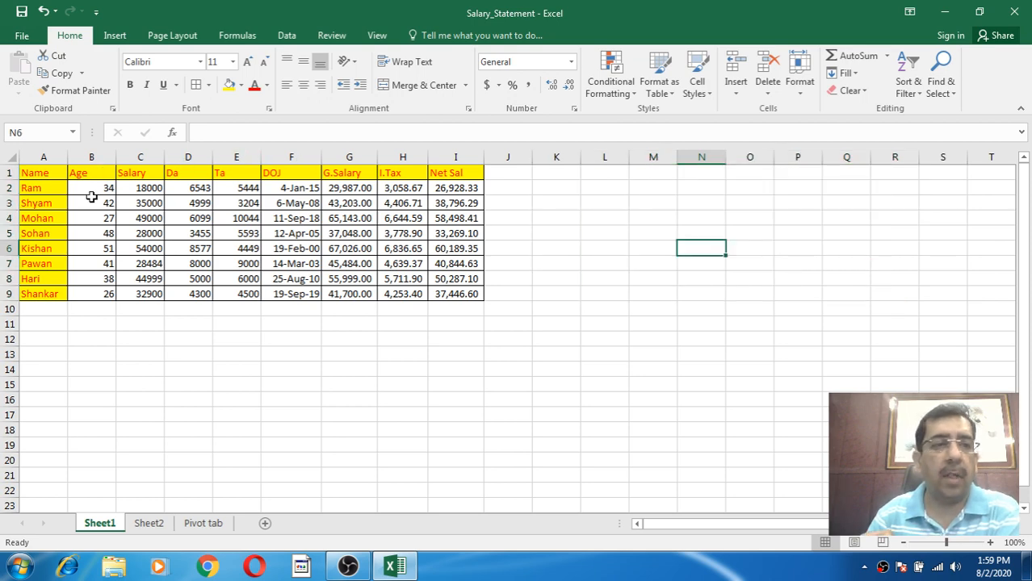
drag(49, 175, 442, 293)
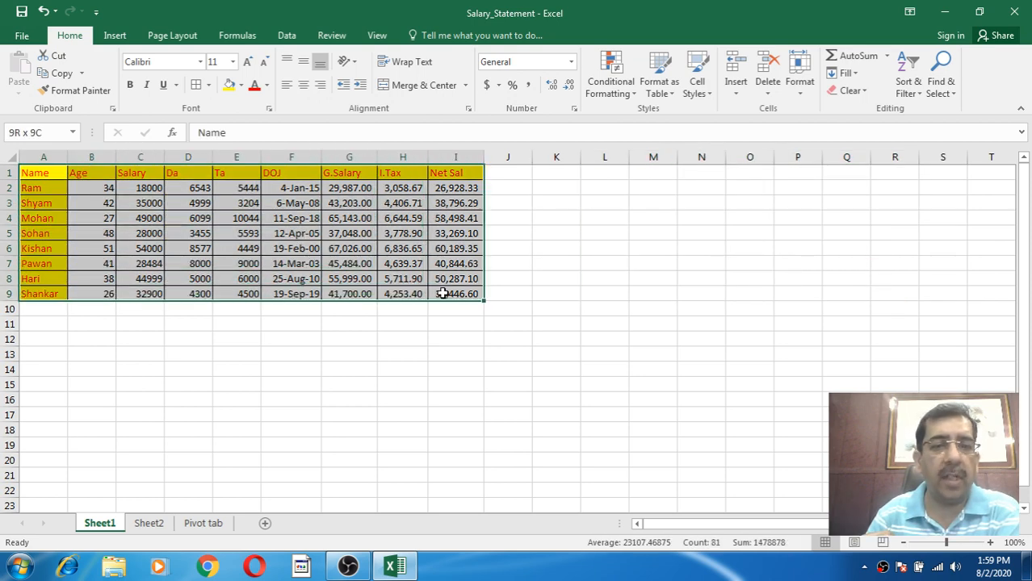
click(81, 74)
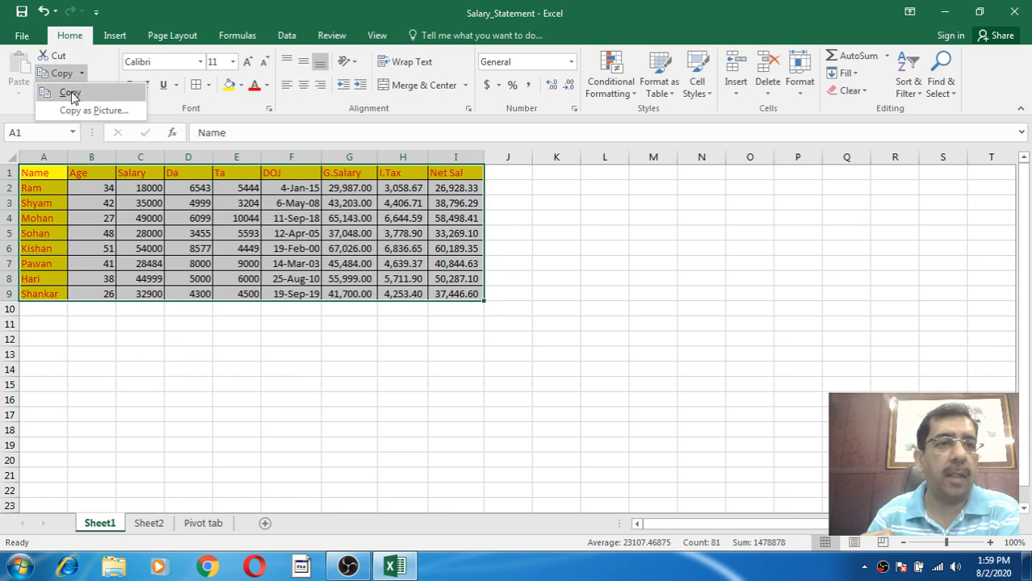
click(70, 89)
click(569, 172)
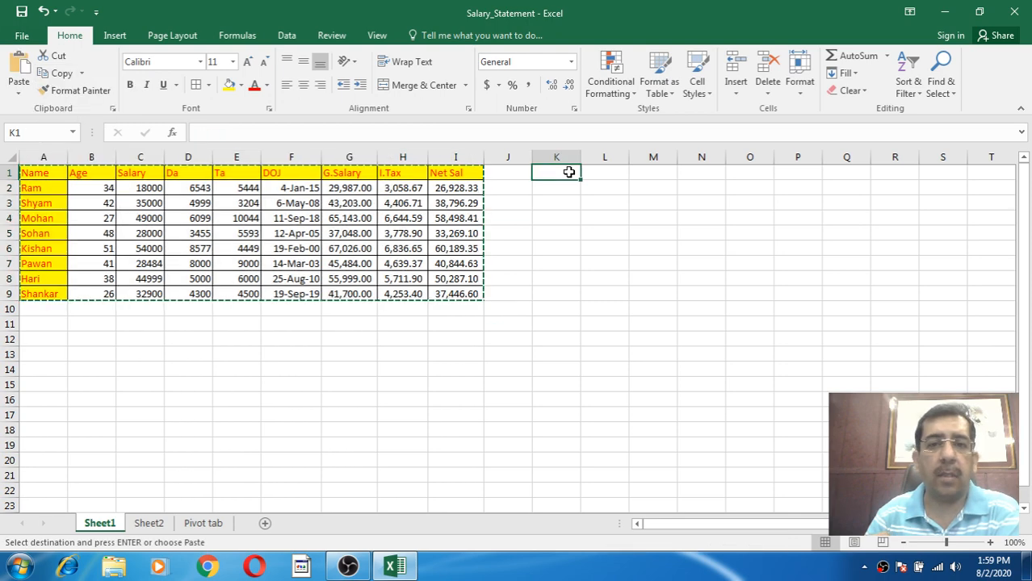
click(21, 97)
click(19, 129)
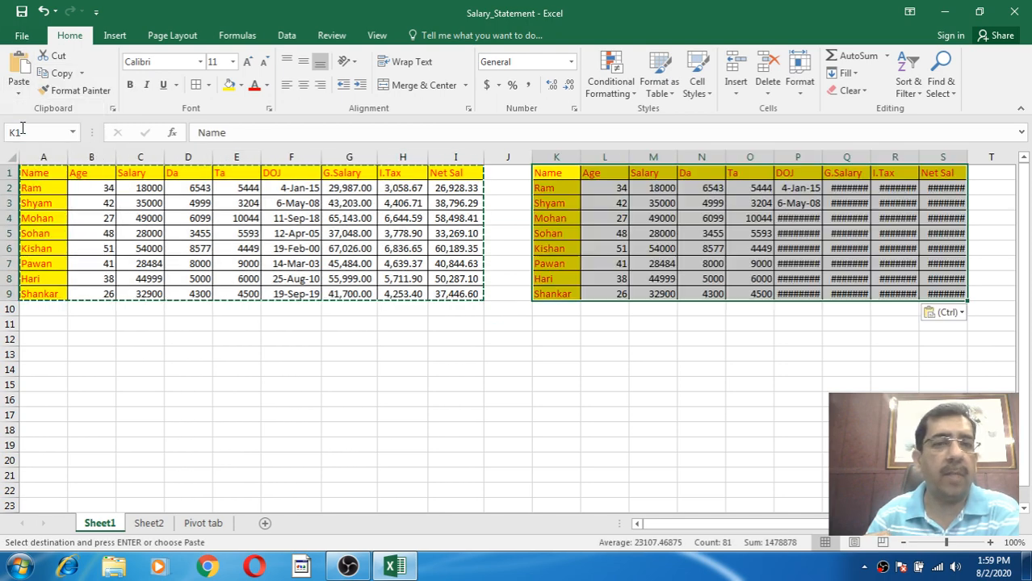
Set the Da value in D2 of the original table to 5432, and check the matching cell N2 in the copy.
click(223, 234)
click(194, 188)
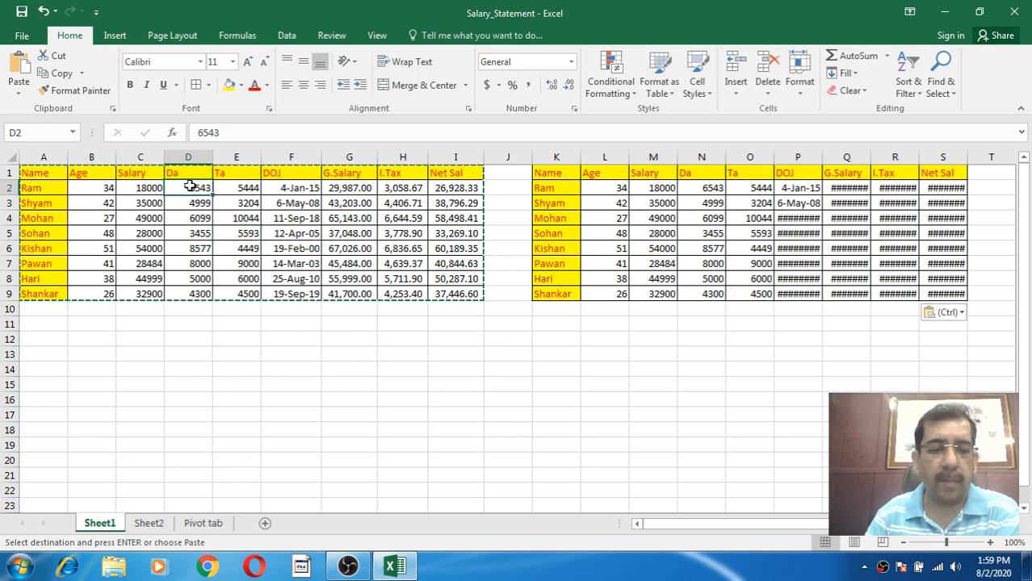
text(5)
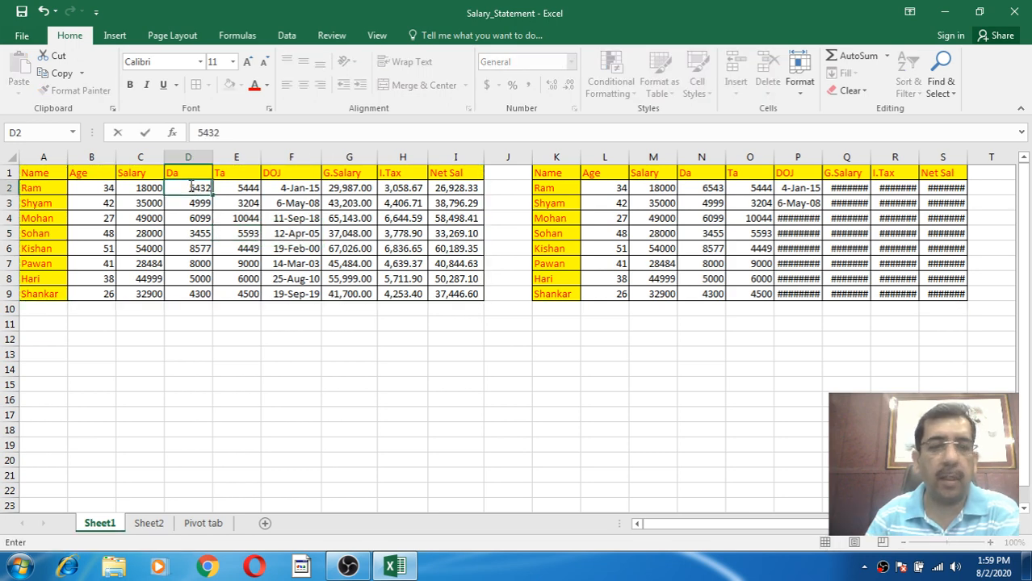
key(Return)
click(703, 188)
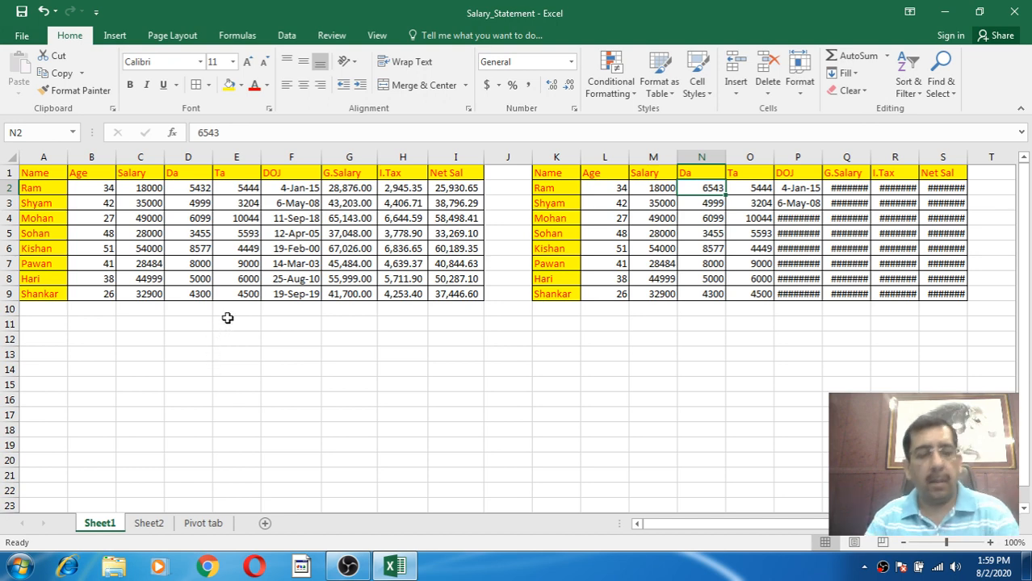
Undo the Da change in D2 and the table paste at K1.
key(ctrl+z)
key(ctrl+z)
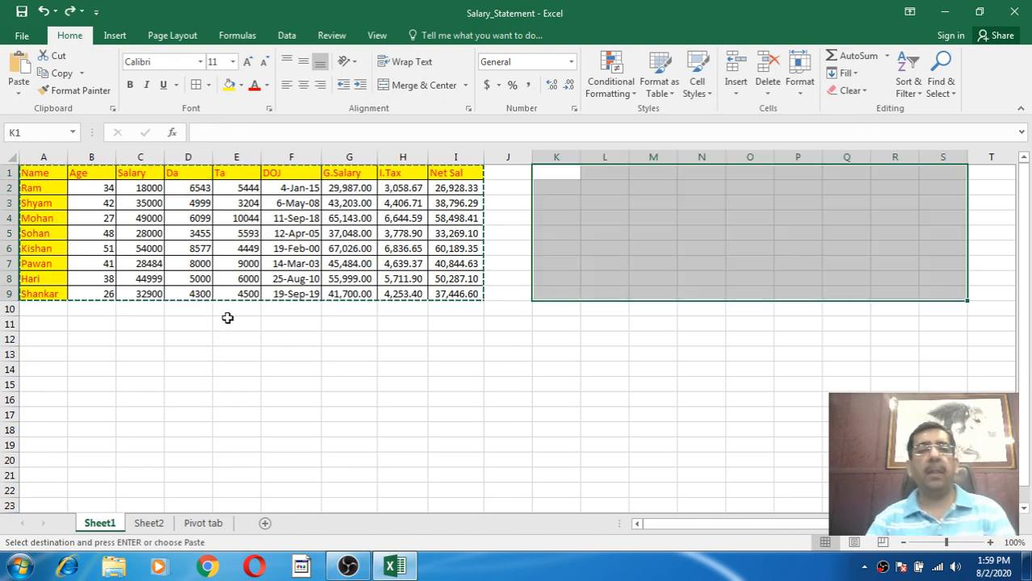
click(139, 247)
Copy the salary table A1:I9, paste it at K1 as a Picture, and move the picture down to about row 13.
drag(51, 171, 436, 295)
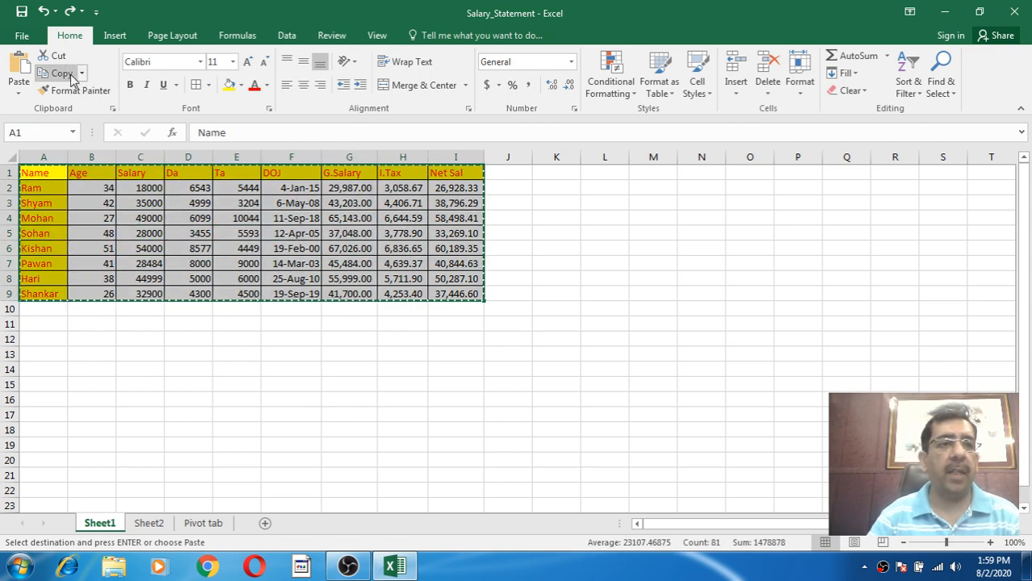
click(556, 173)
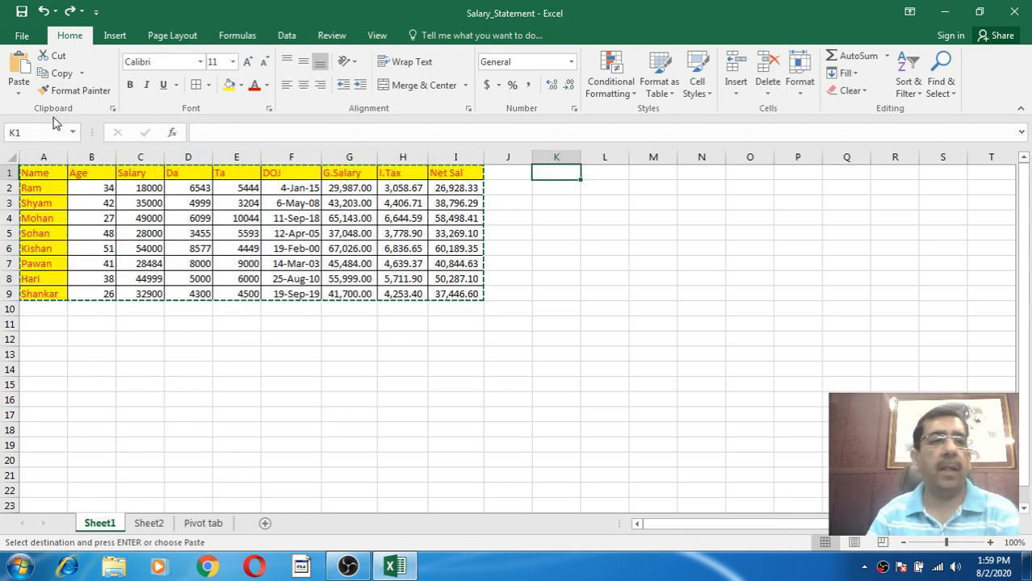
click(21, 95)
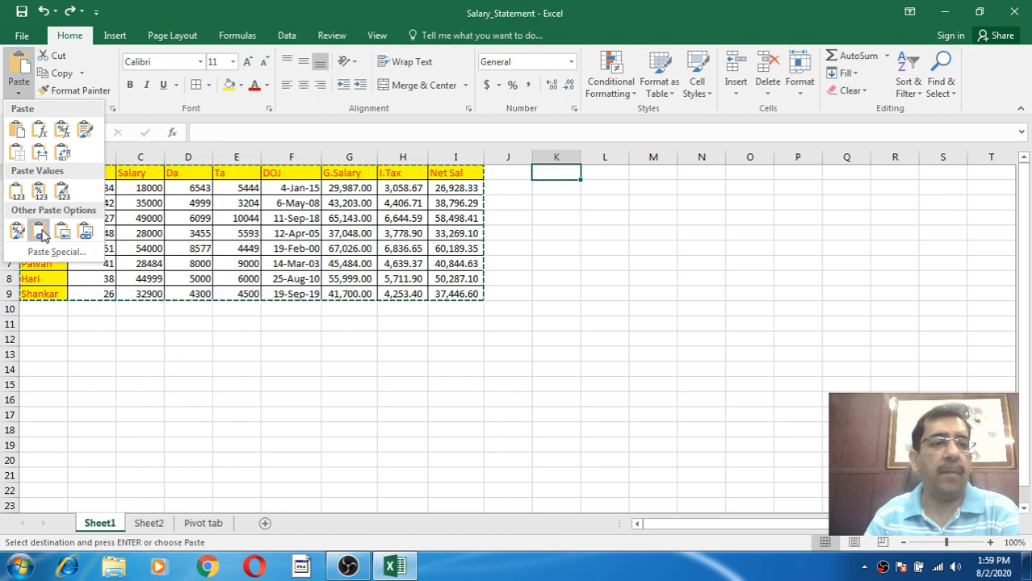
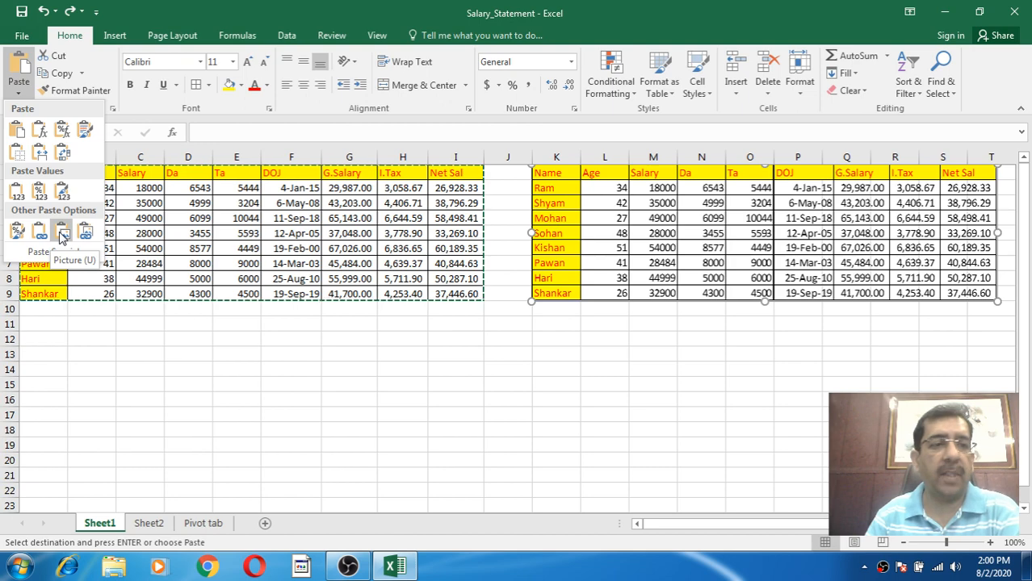
click(62, 236)
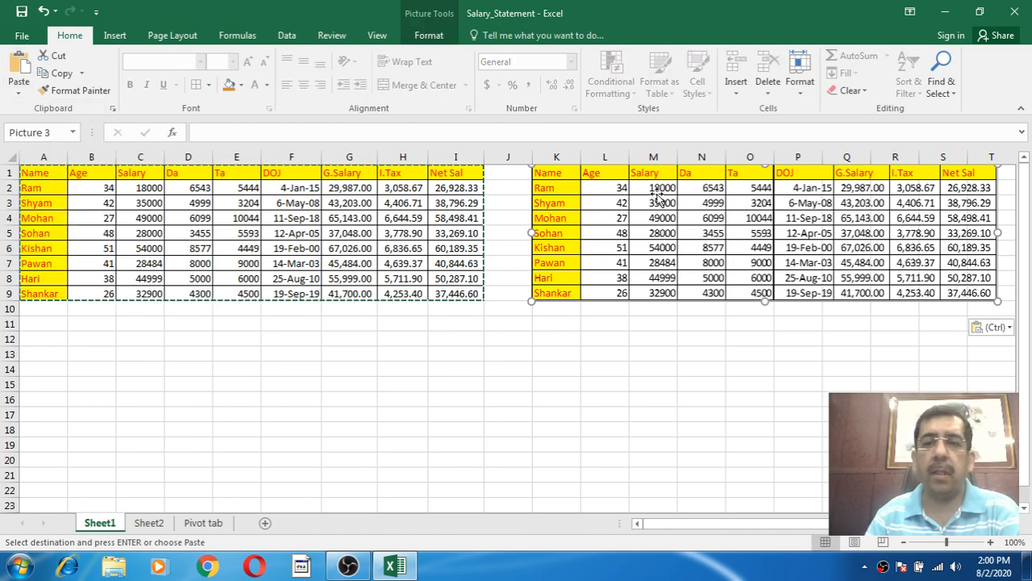
drag(657, 192, 571, 369)
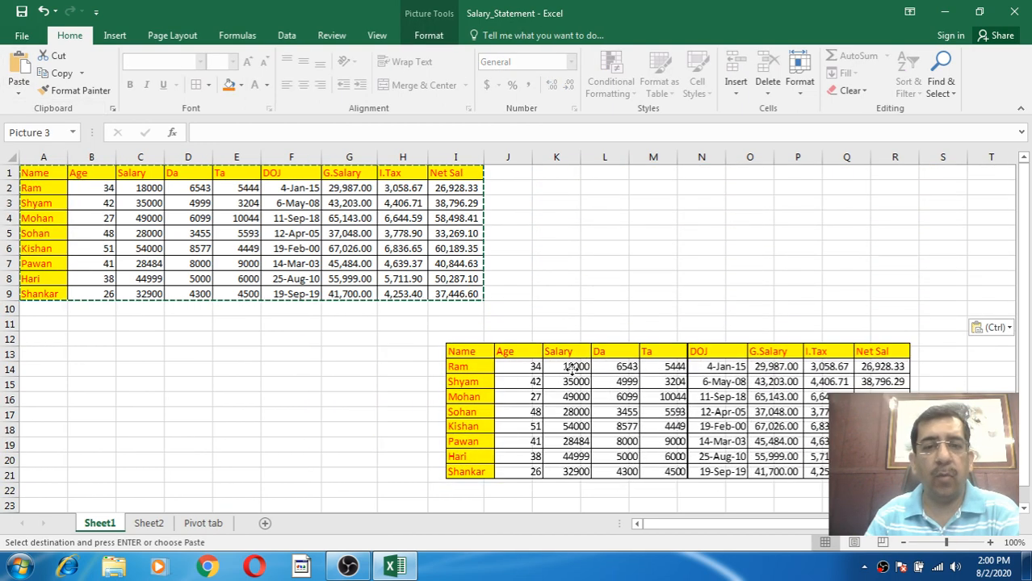
Set the Da value in D2 to 5444, and delete the pasted picture of the table after comparing it.
click(199, 185)
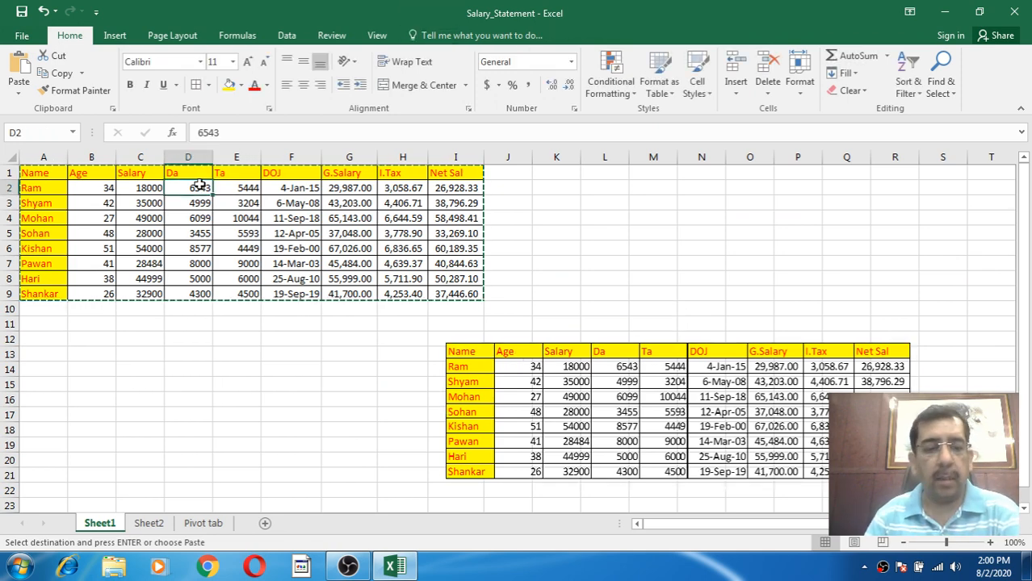
text(5)
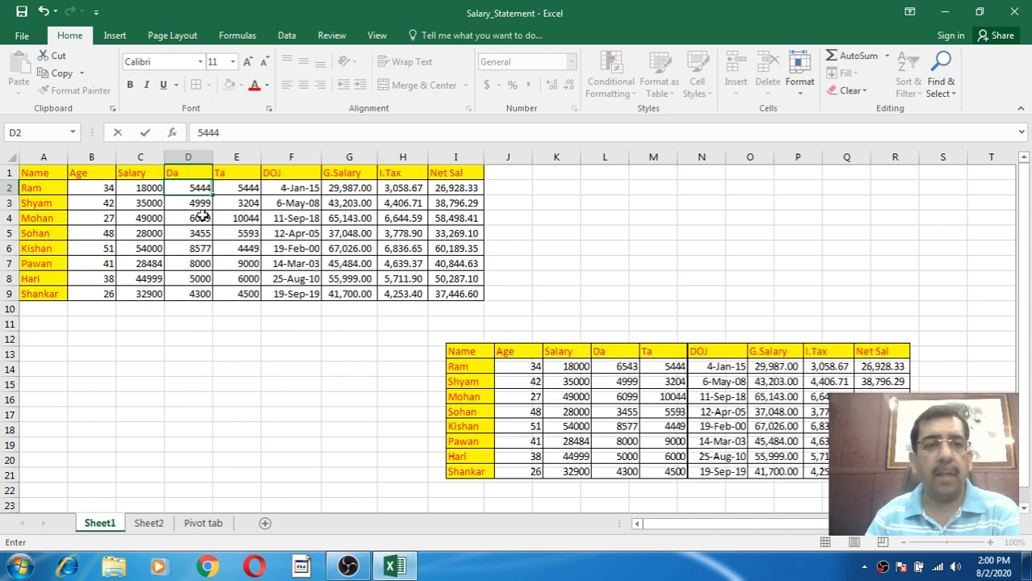
key(Return)
click(193, 188)
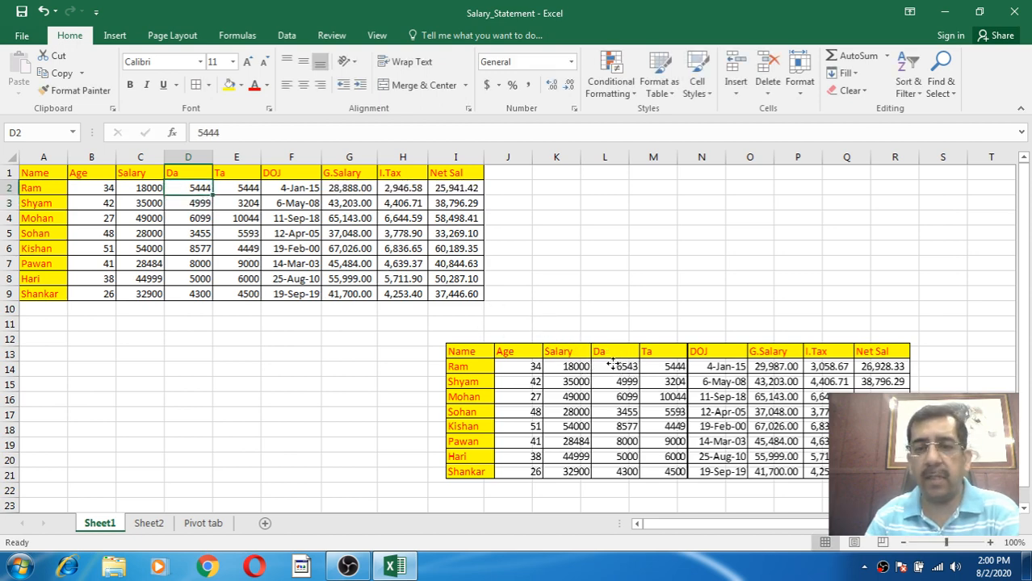
click(611, 365)
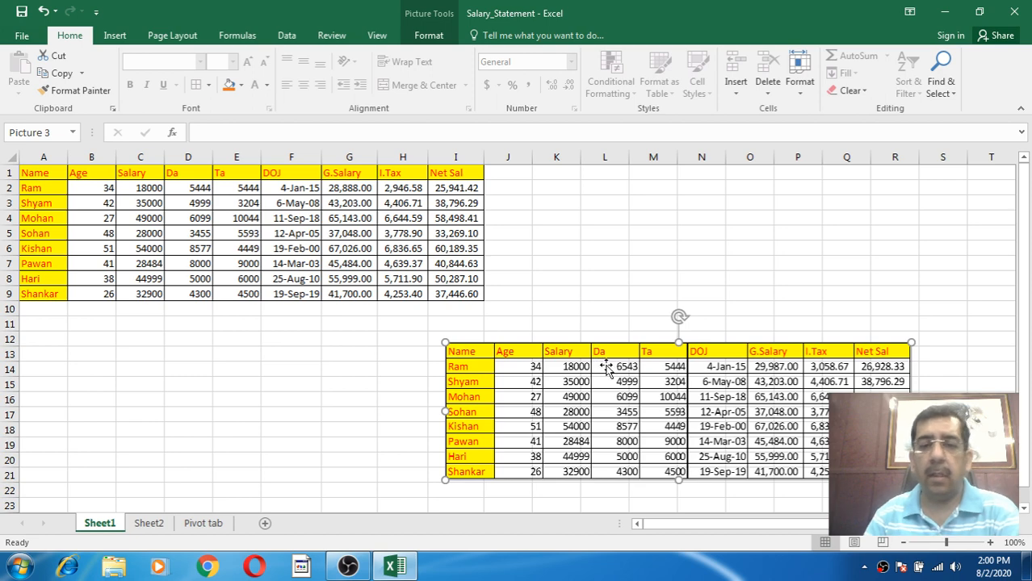
key(Delete)
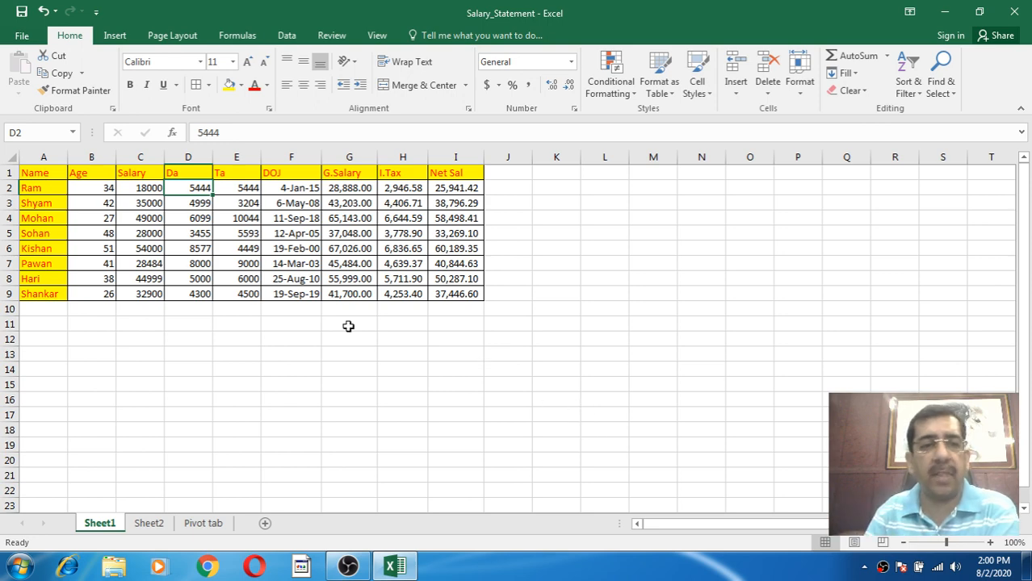
Copy the salary table A1:I9, paste it at K1 as a Linked Picture, and move the picture to about row 13 below the table.
drag(47, 173, 447, 295)
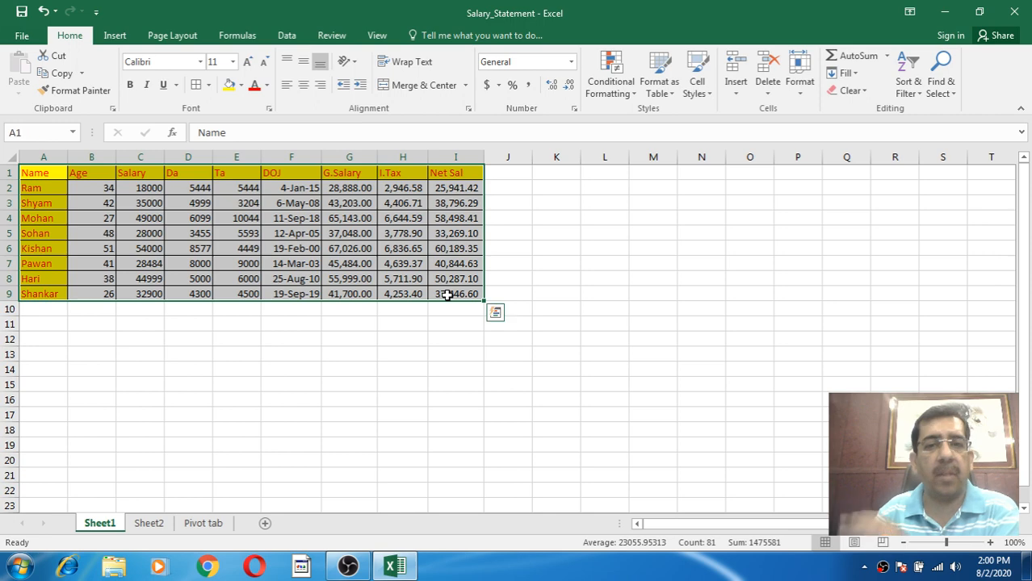
click(59, 73)
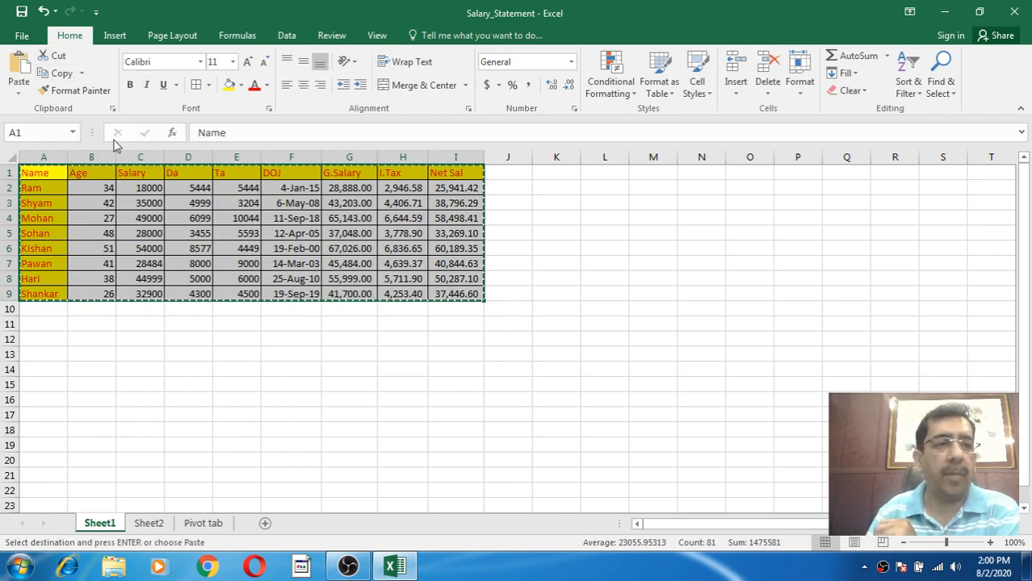
click(546, 172)
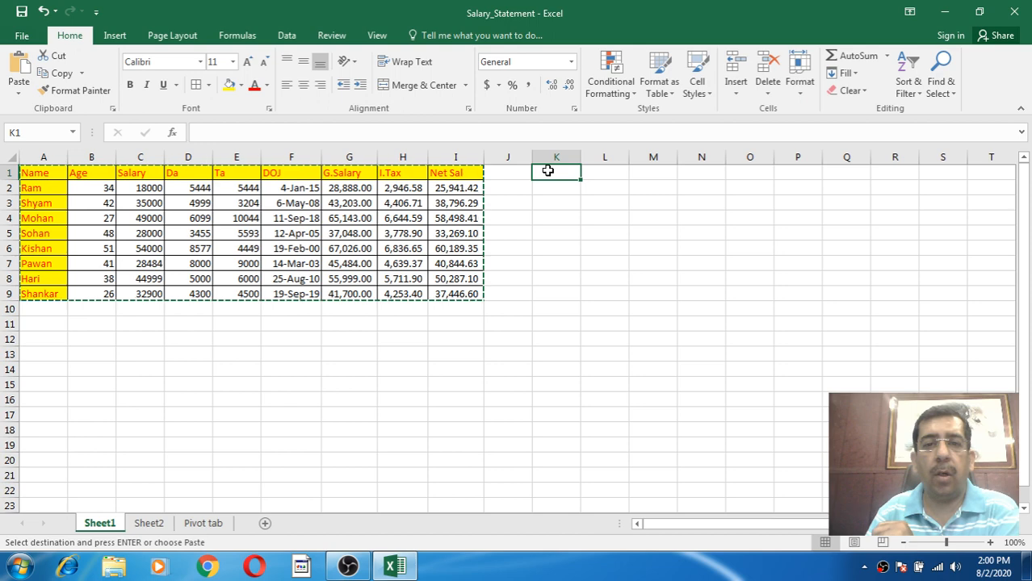
click(17, 96)
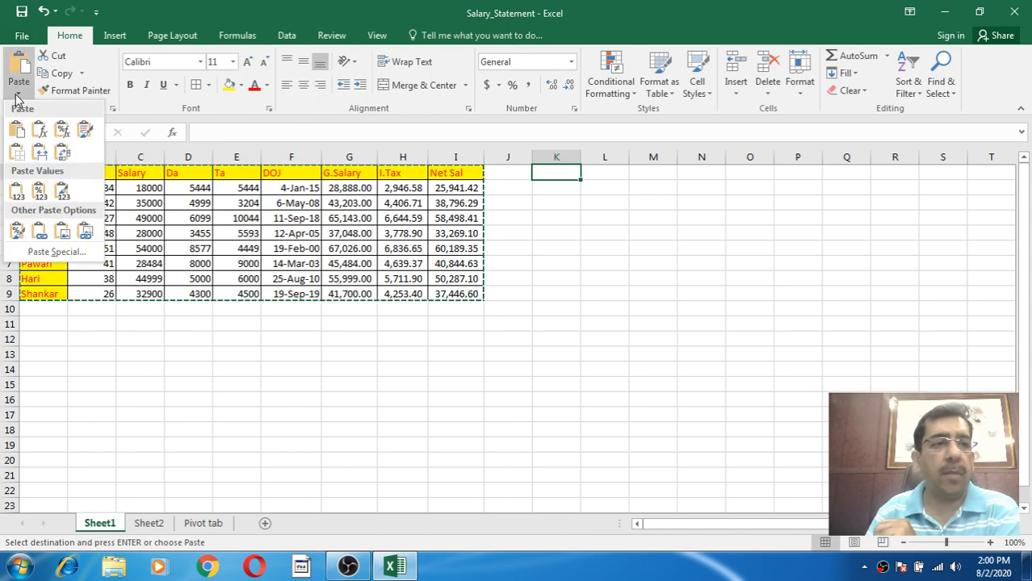
click(86, 234)
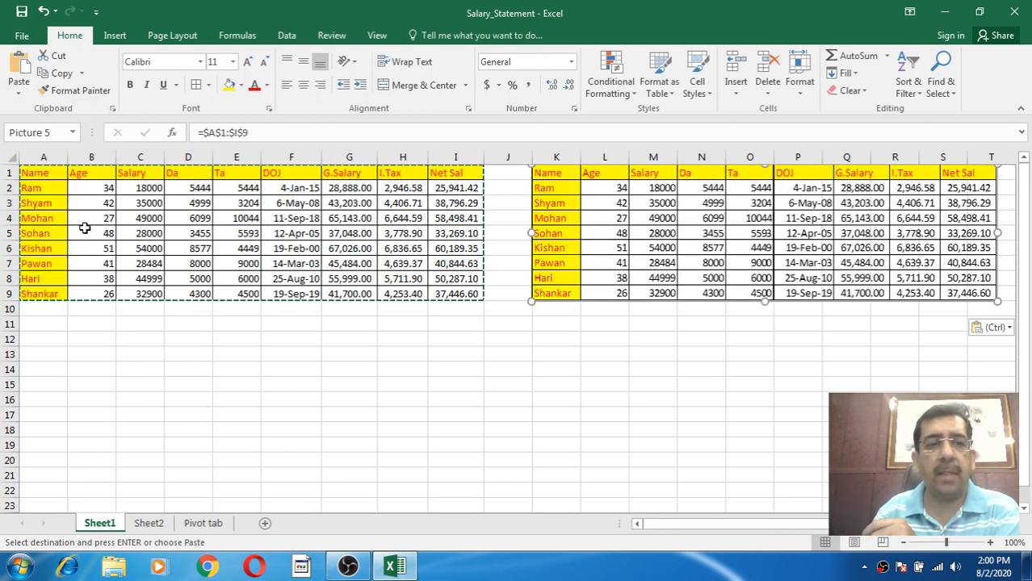
drag(651, 173, 449, 361)
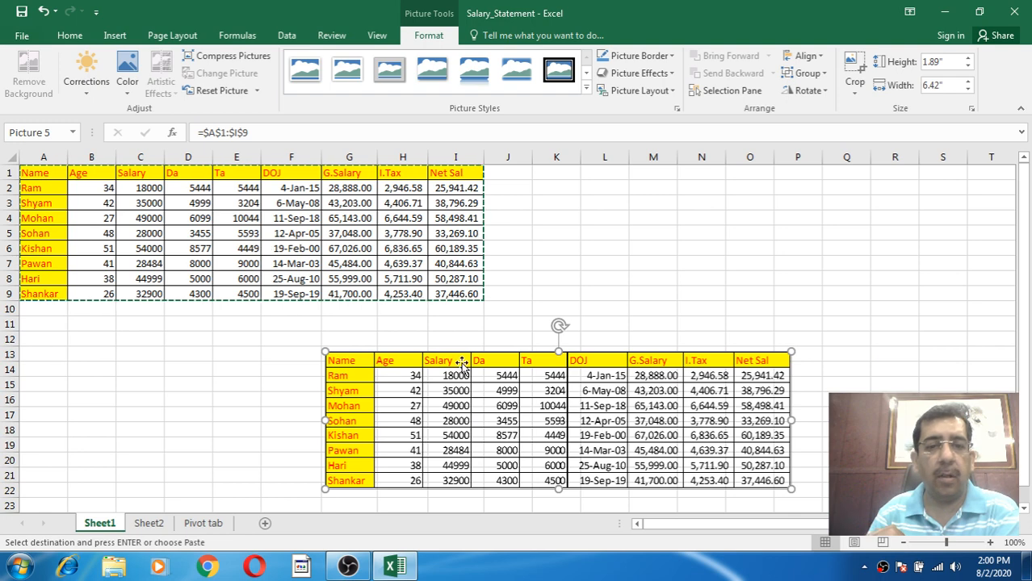
Set the Da value in D2 of the original table to 6000.
click(194, 189)
text(6)
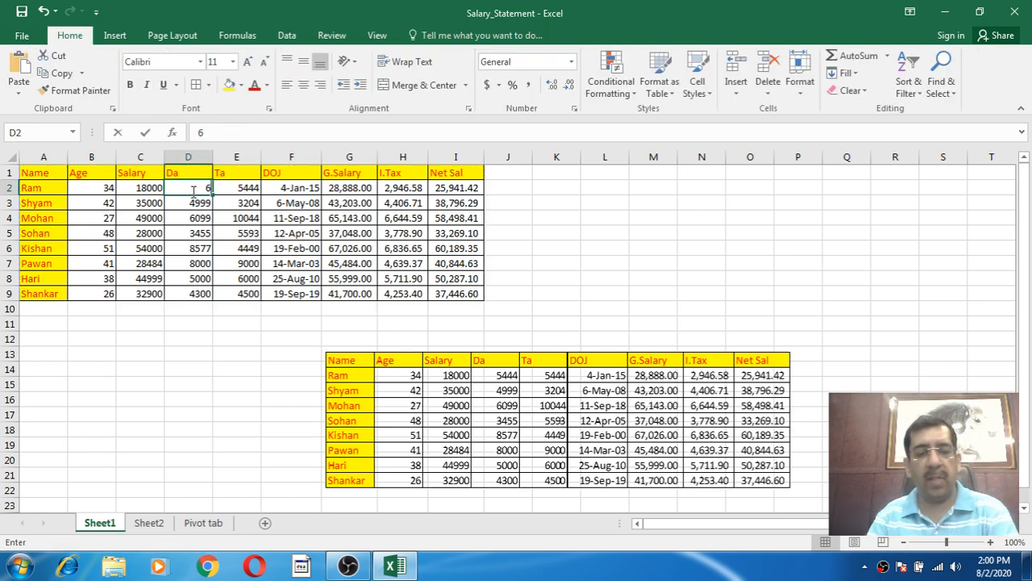
text(000)
key(Return)
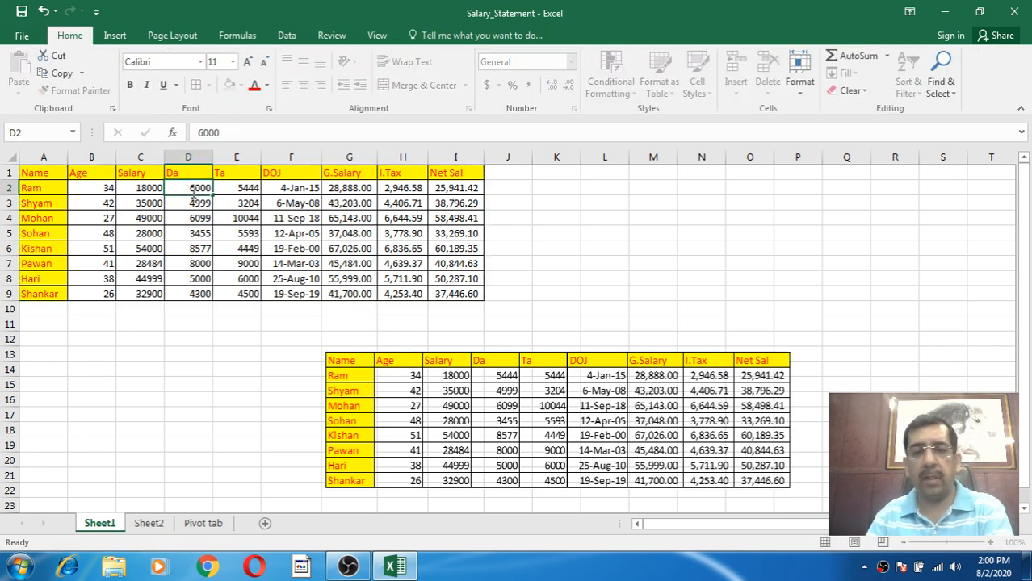
Move the linked picture up beside the original table to compare the values, and delete it.
drag(507, 373, 693, 218)
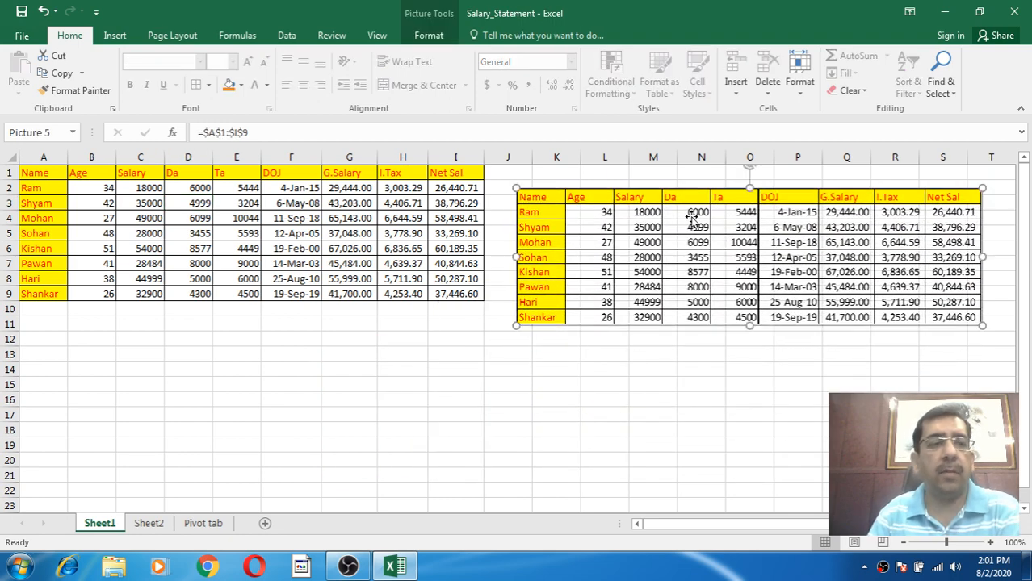
drag(599, 196, 594, 237)
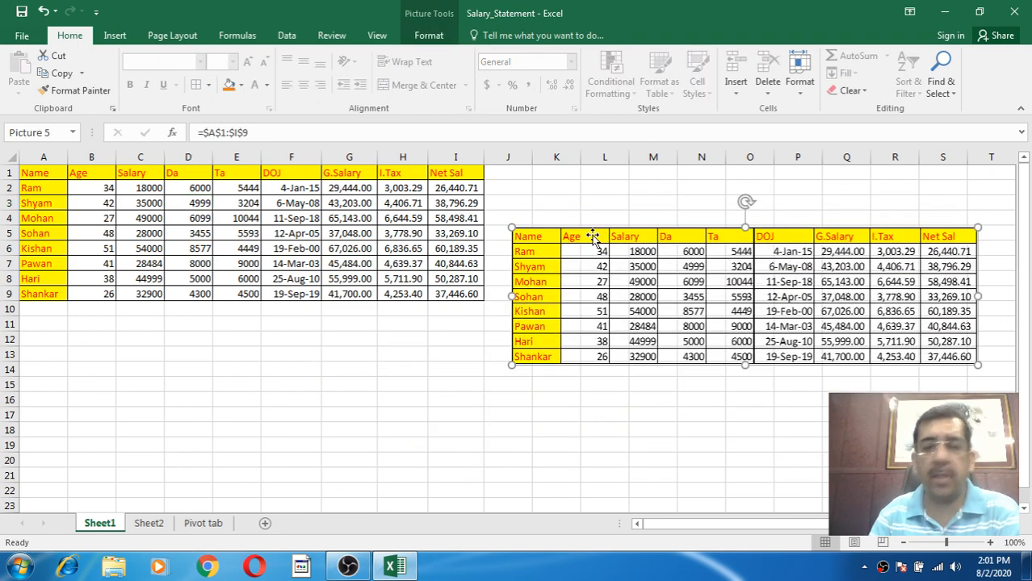
key(Delete)
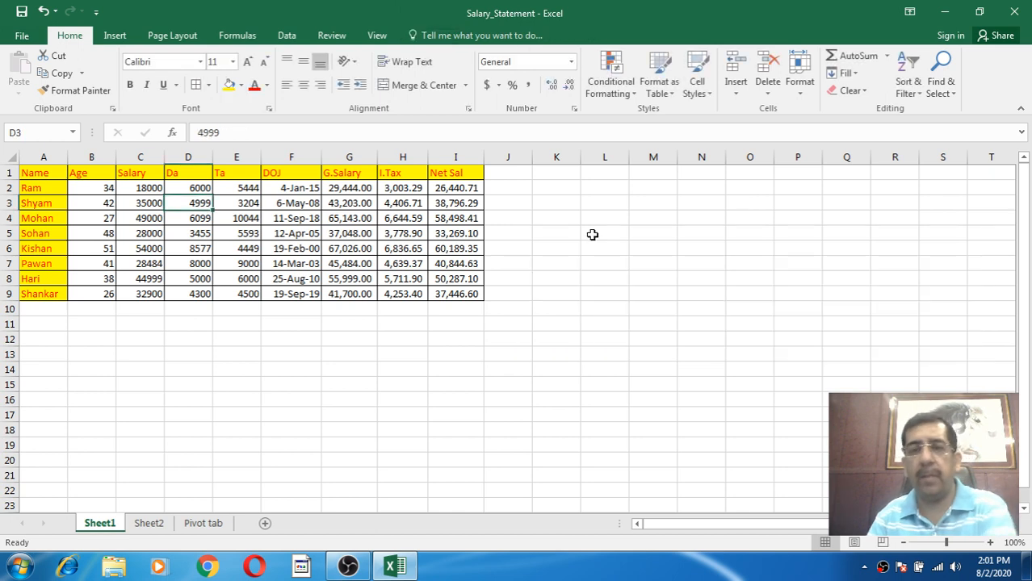
click(39, 176)
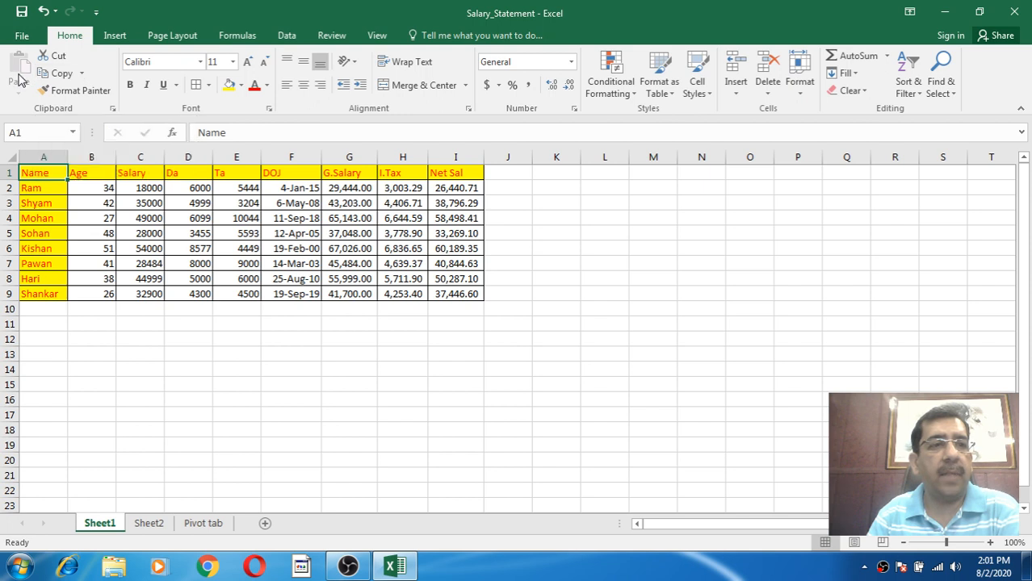
click(107, 187)
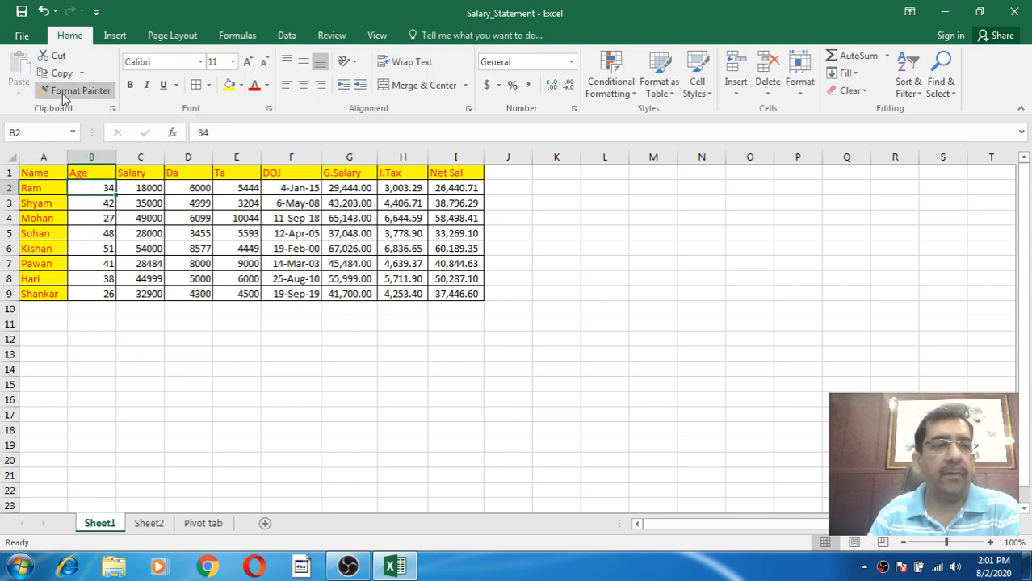
click(264, 280)
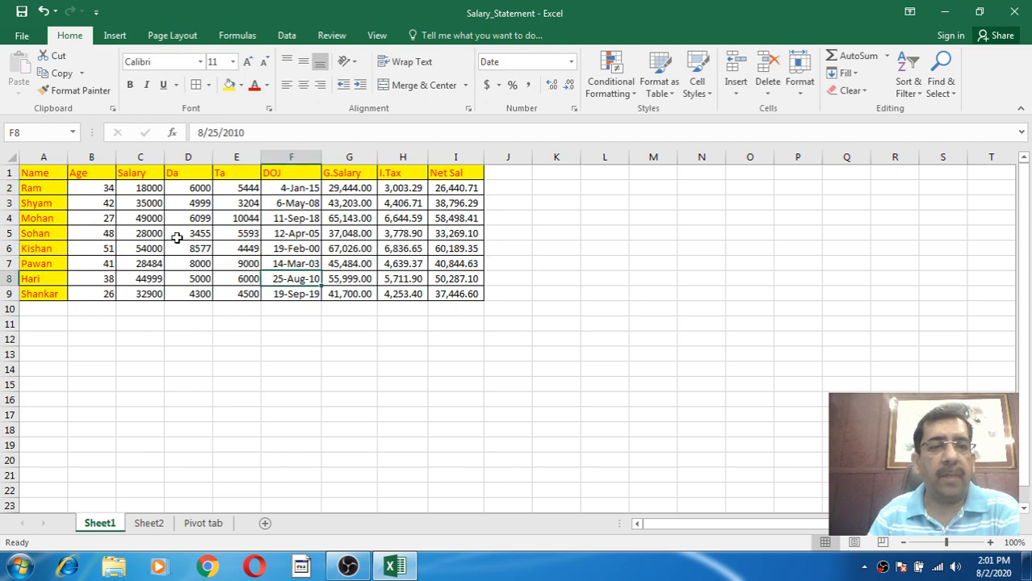
click(39, 172)
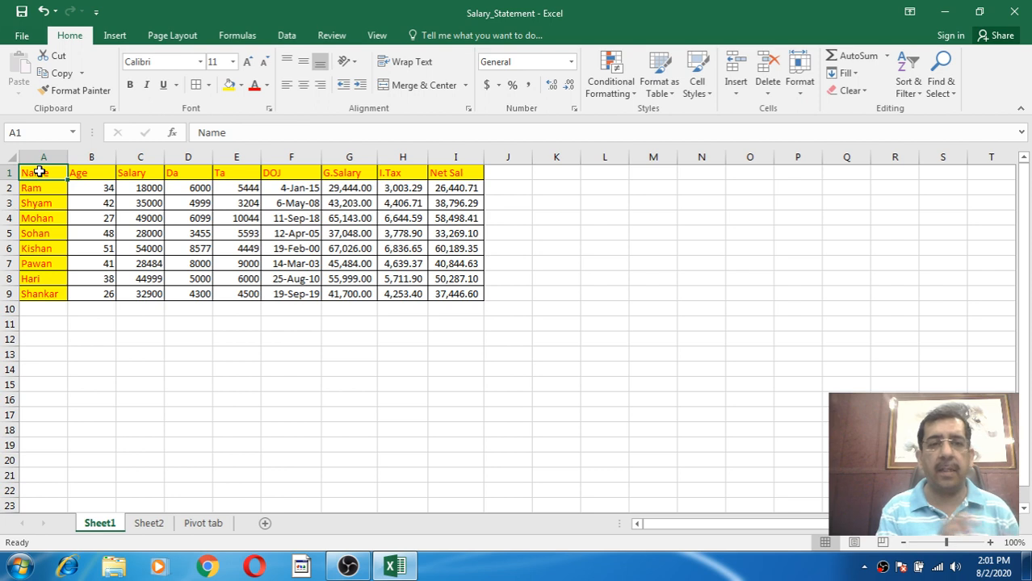
Copy the formatting of header cell A1 onto I2 with Format Painter, compare it with the cells below, and undo it.
click(90, 252)
click(41, 174)
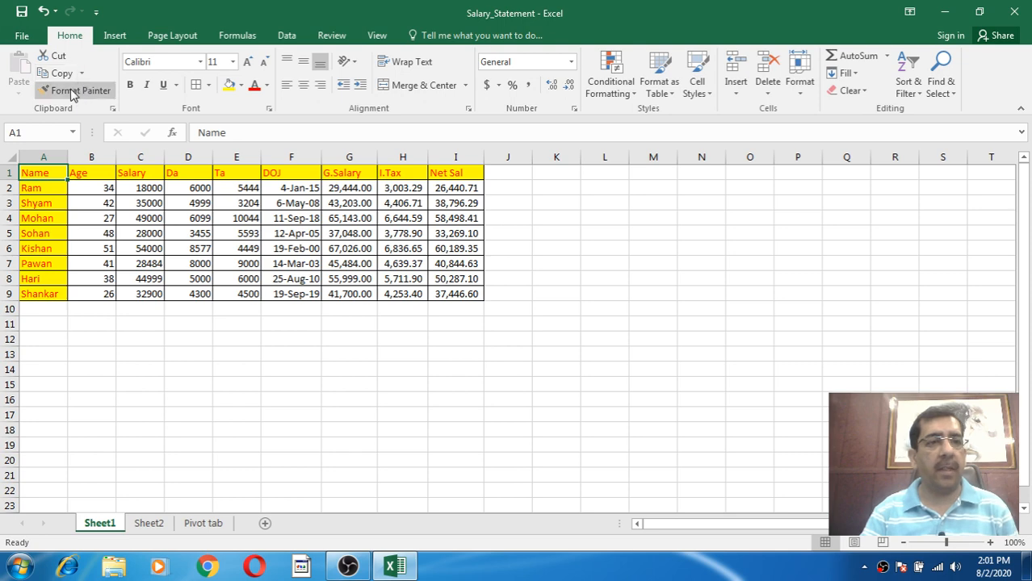
click(101, 96)
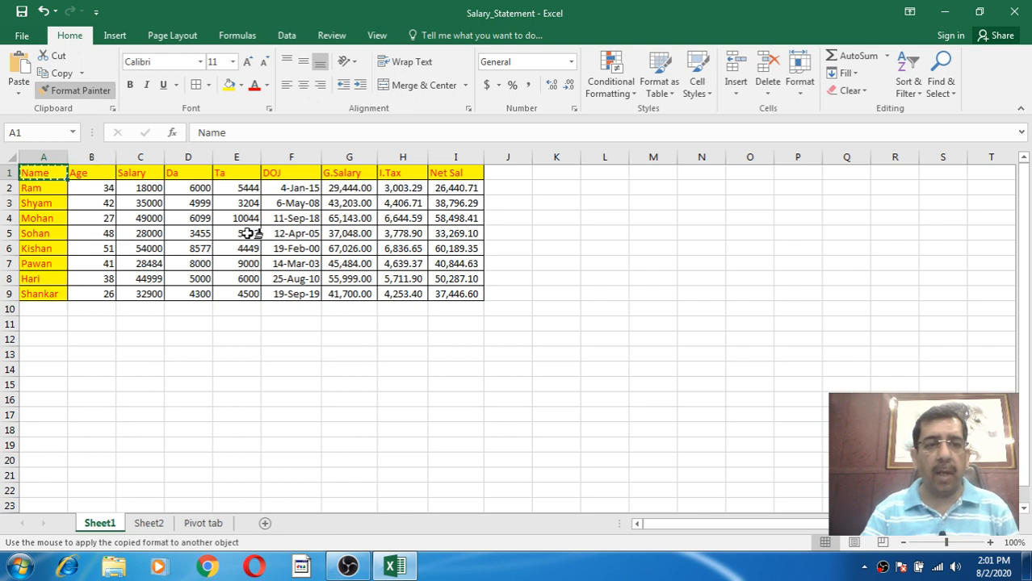
click(455, 188)
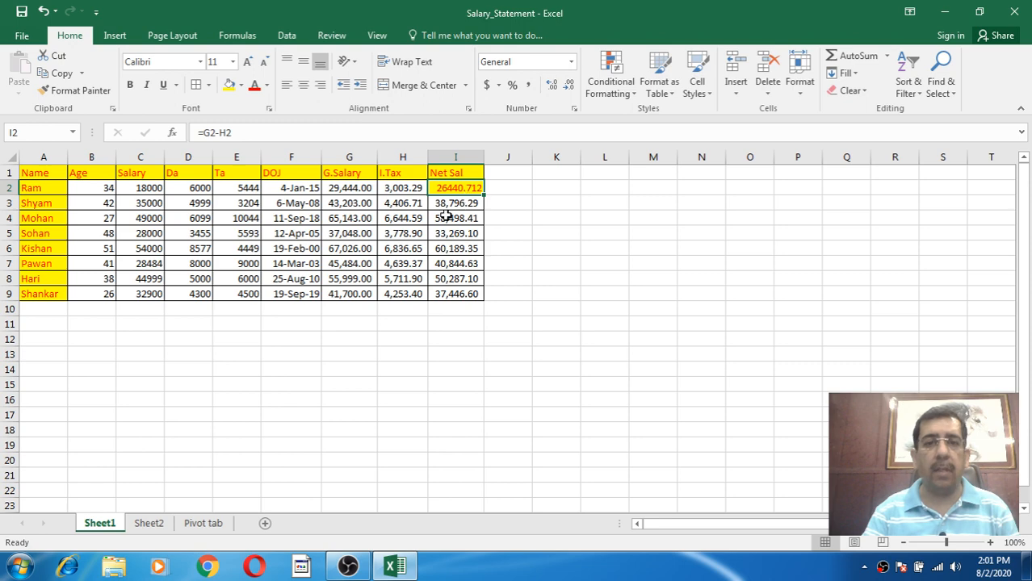
click(445, 216)
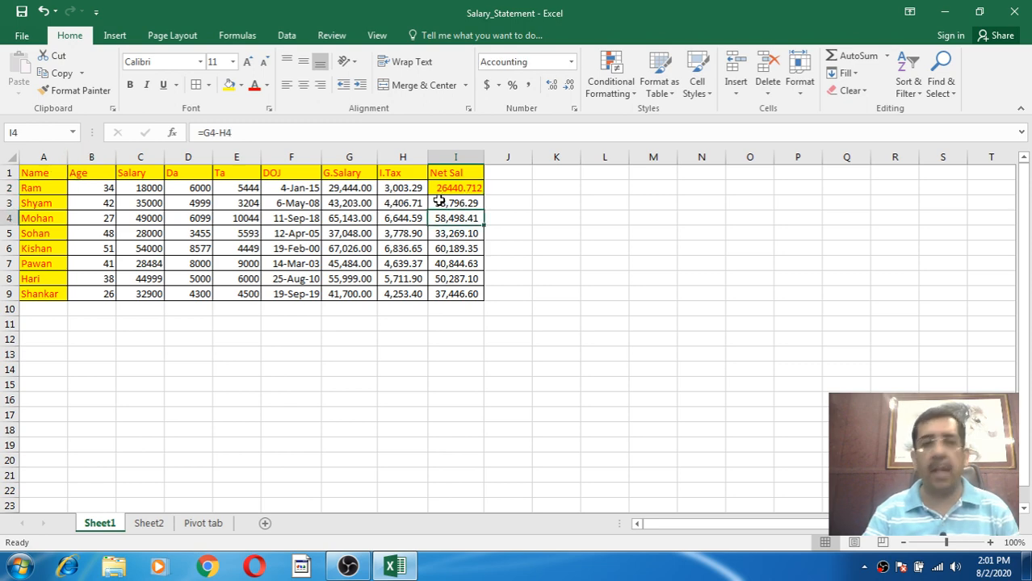
click(455, 189)
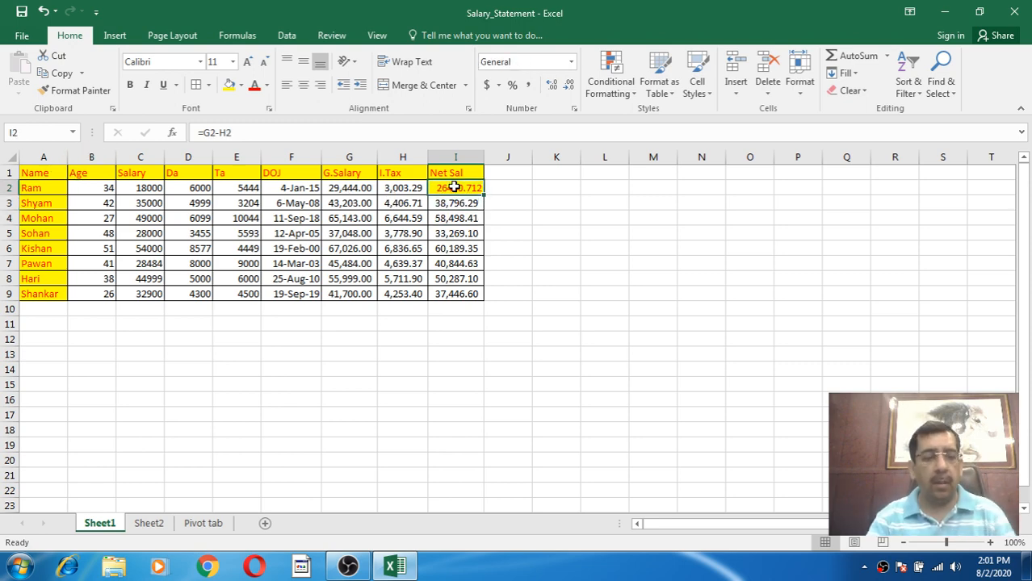
key(ctrl+z)
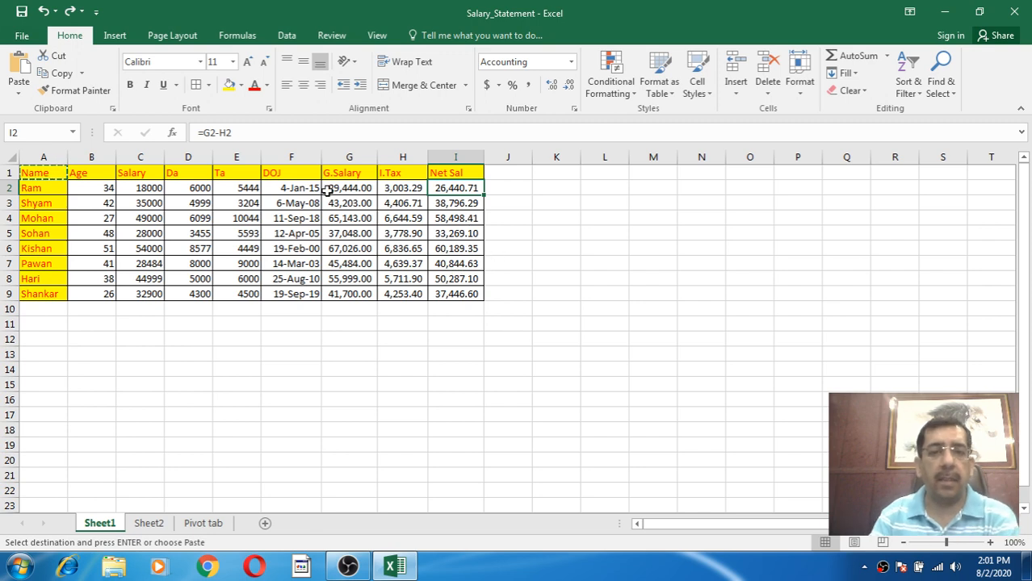
click(74, 91)
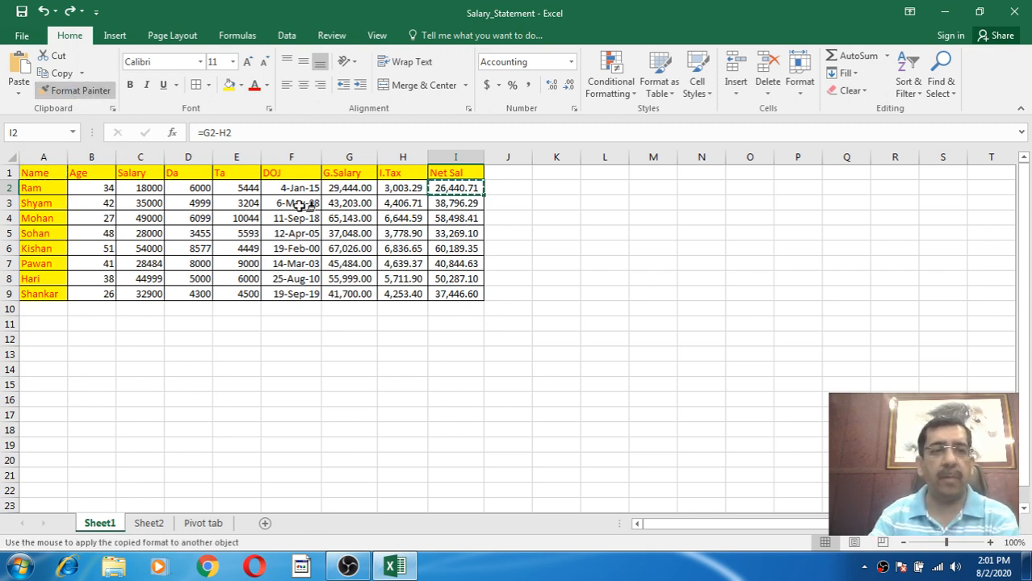
click(449, 188)
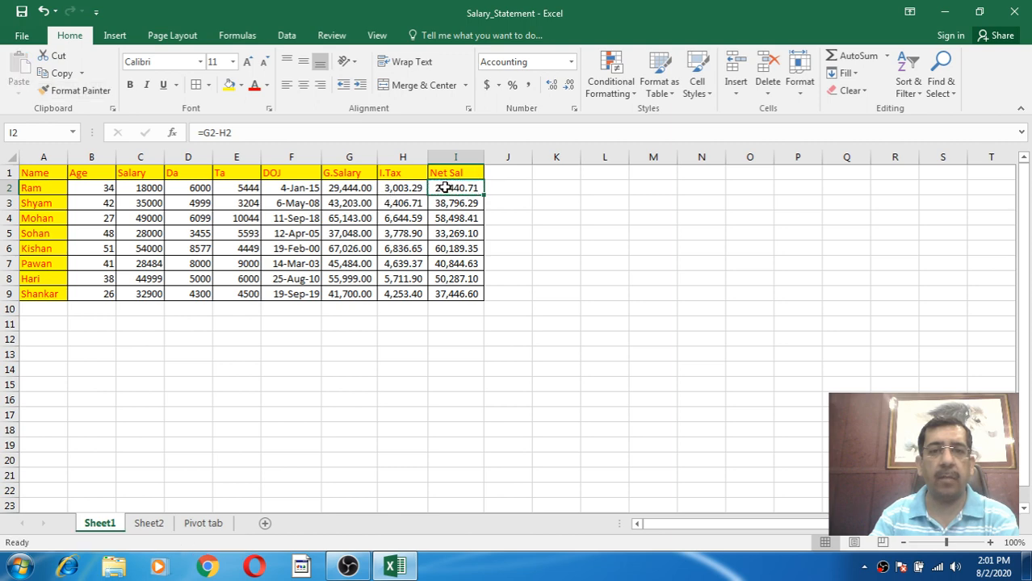
click(449, 205)
Apply A1's formatting to I2 once with Format Painter, check that other cells can be selected normally, and undo the change.
click(54, 173)
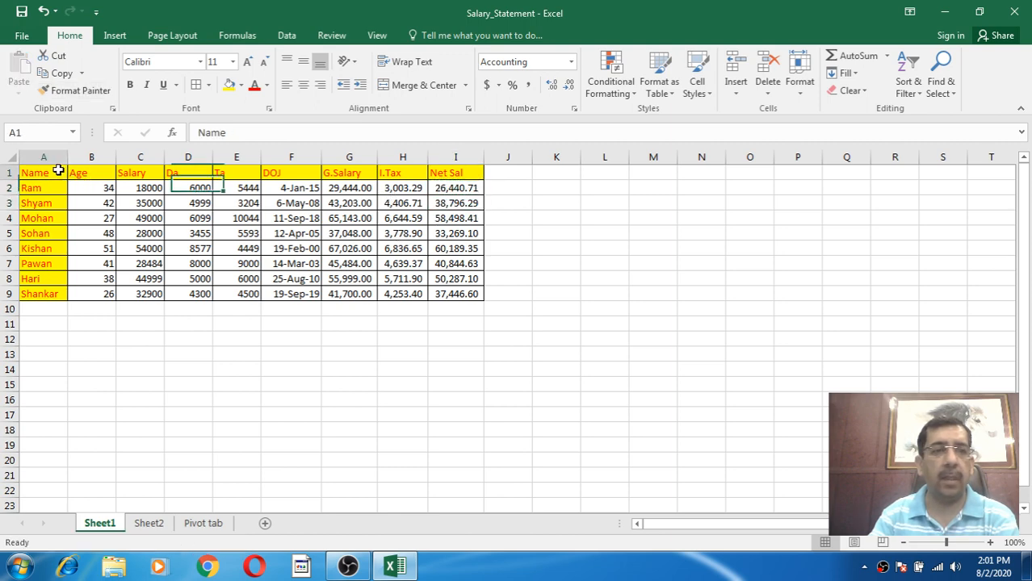
click(72, 91)
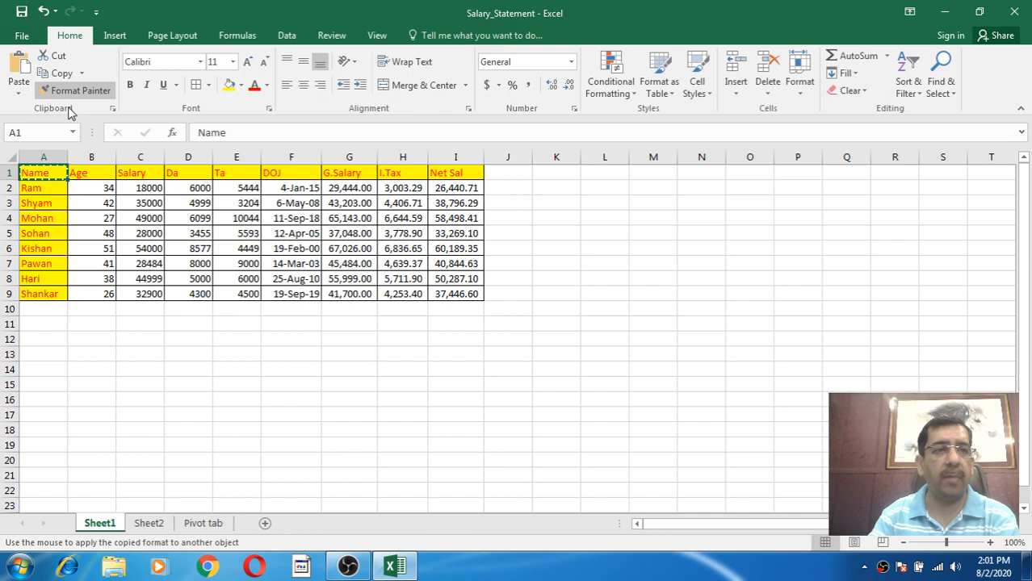
click(467, 187)
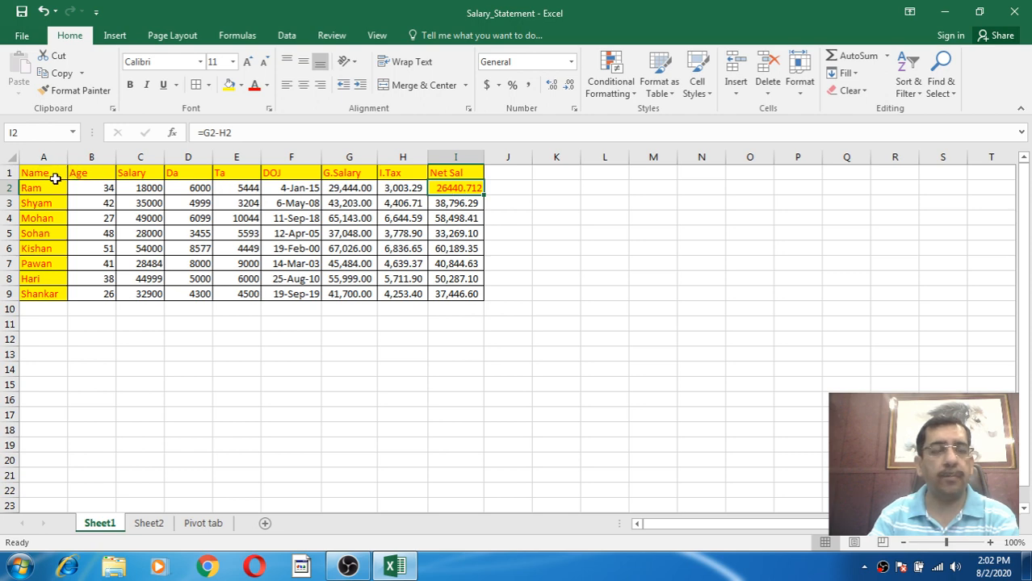
click(343, 249)
click(416, 247)
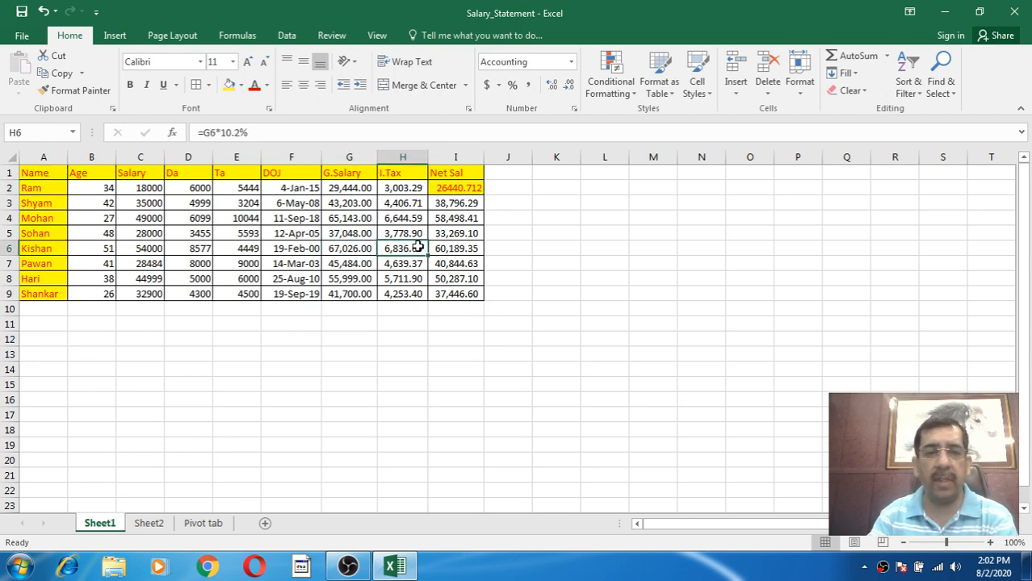
click(446, 248)
key(ctrl+z)
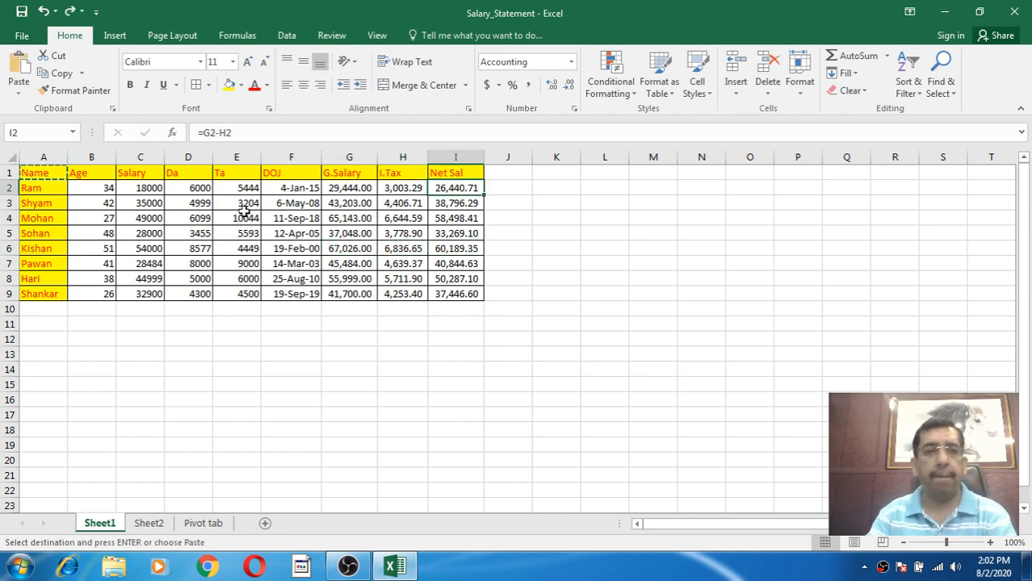
Lock Format Painter on A1, apply its formatting to I2, I9, F6 and C5, and leave Format Painter.
click(102, 219)
click(52, 172)
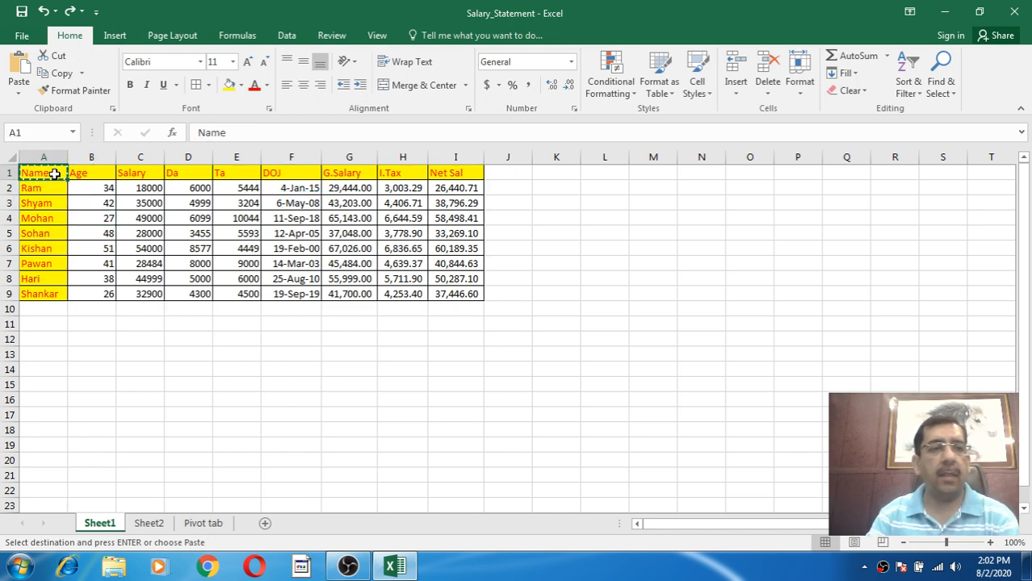
click(81, 91)
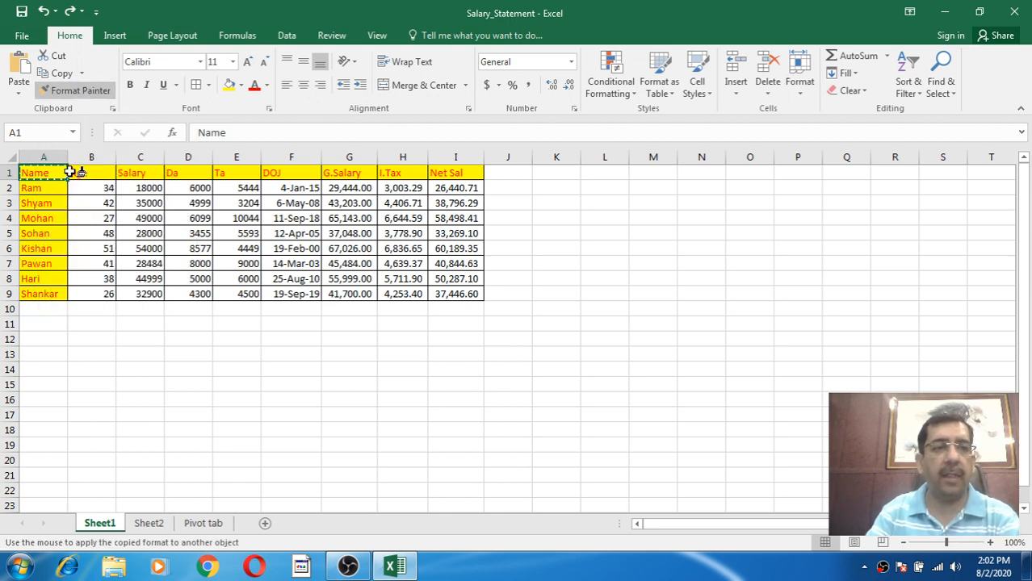
click(437, 192)
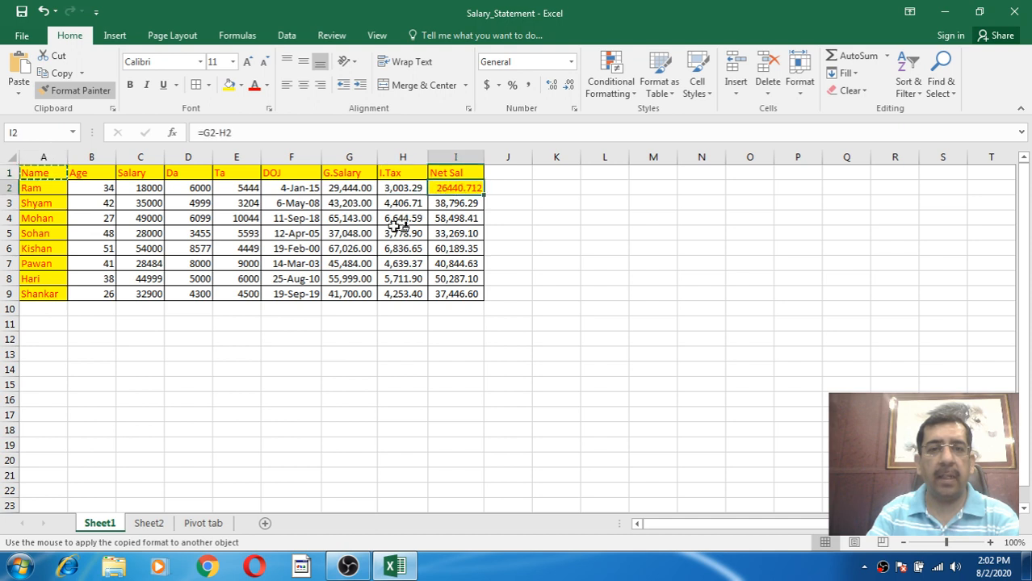
click(453, 293)
click(312, 250)
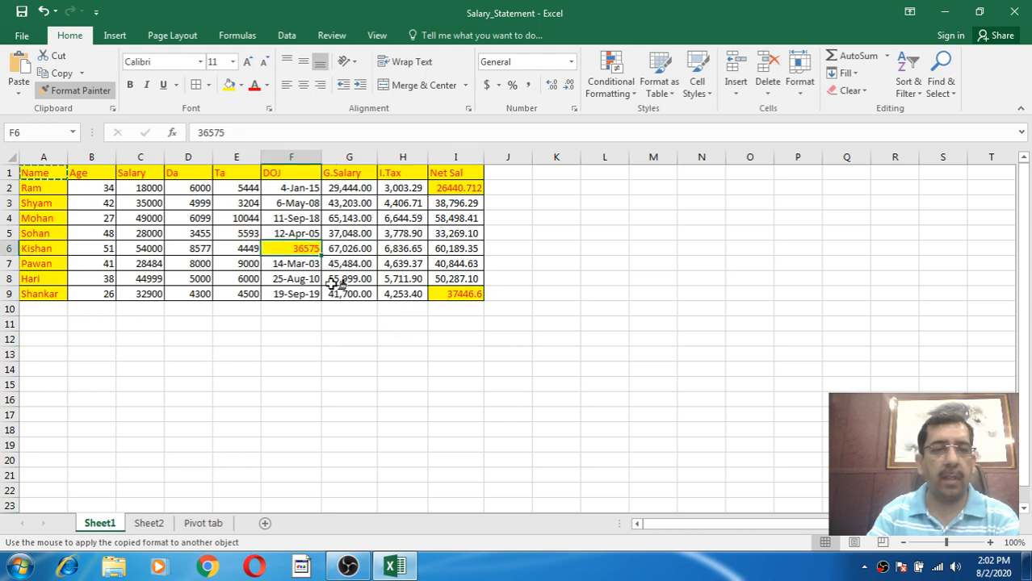
click(155, 232)
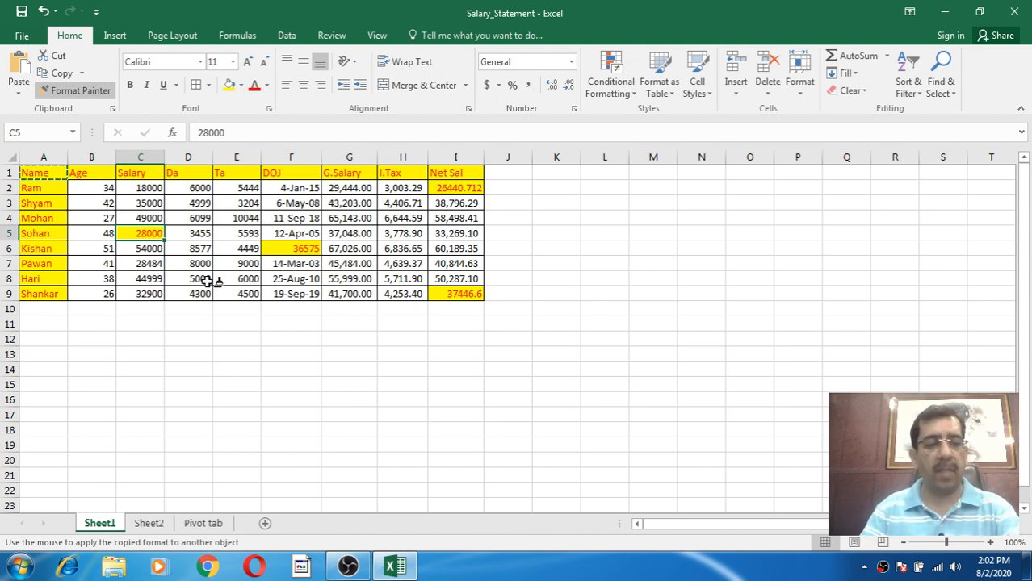
key(Escape)
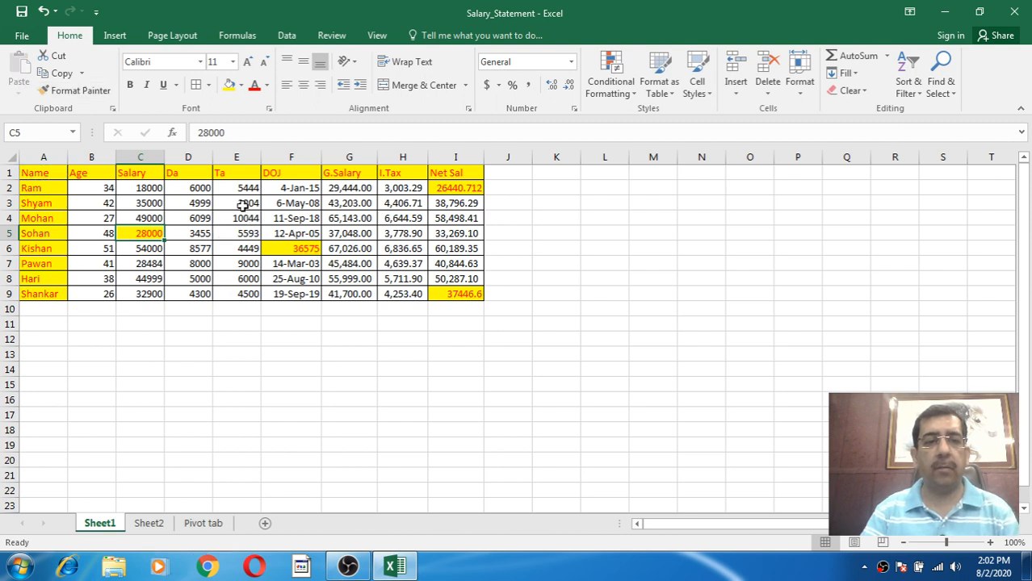
Undo the four Format Painter applications on C5, F6, I9 and I2.
click(277, 203)
click(360, 203)
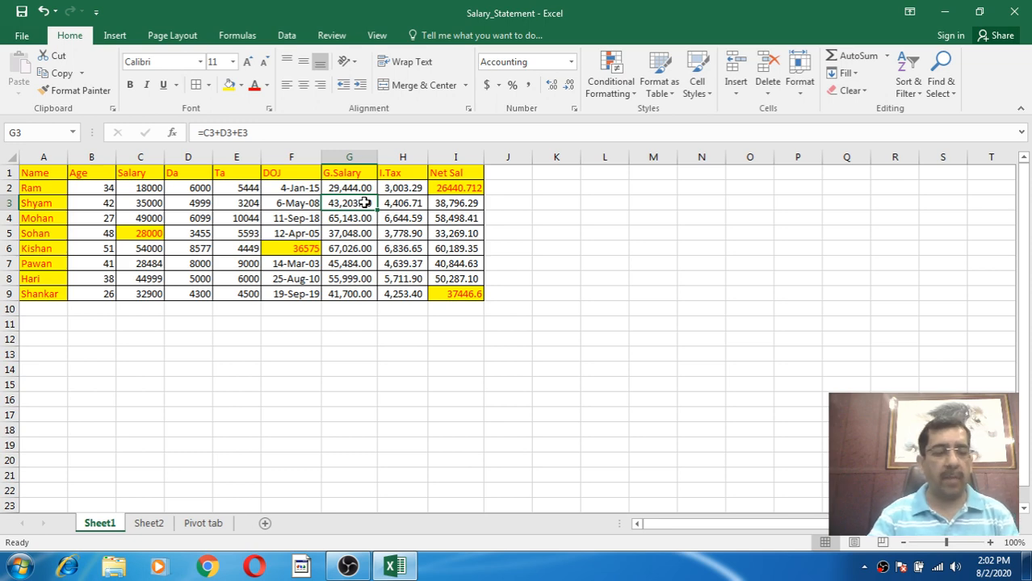
key(ctrl+z)
key(ctrl+z)
key(ctrl+z)
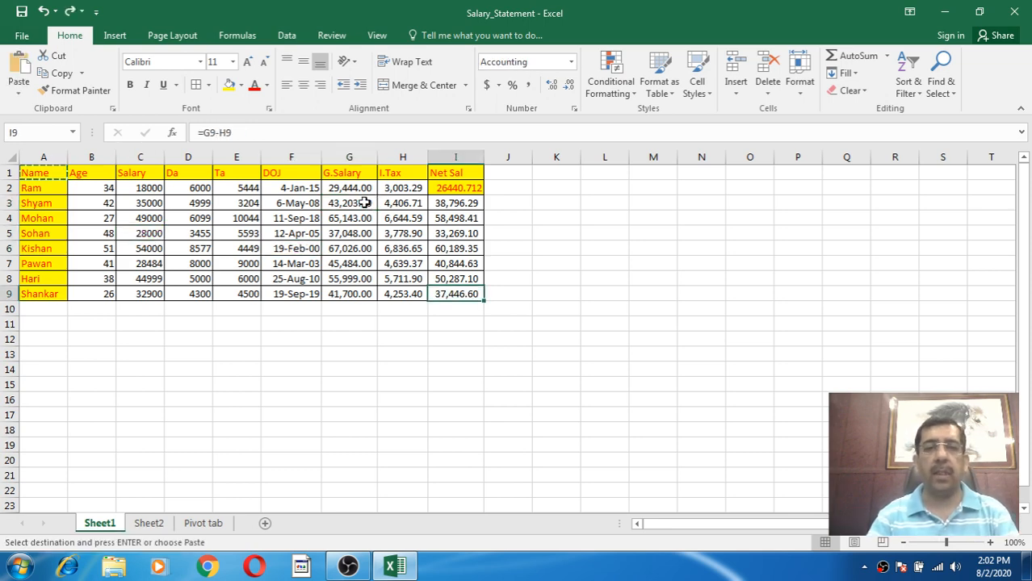
key(ctrl+z)
Set the font of the header row A1:I1 to Aharoni.
click(92, 173)
click(53, 173)
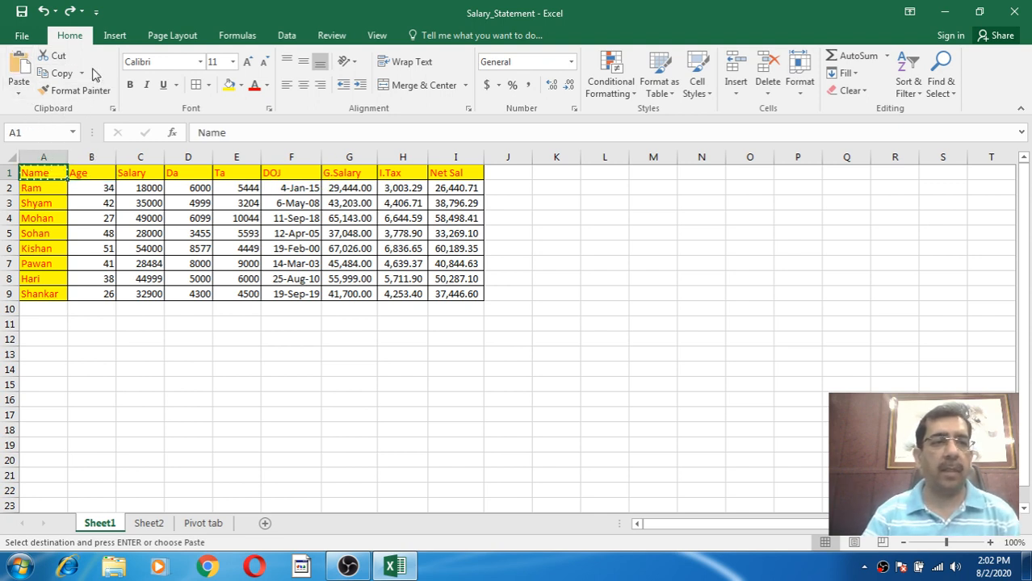
click(121, 203)
drag(55, 175, 446, 178)
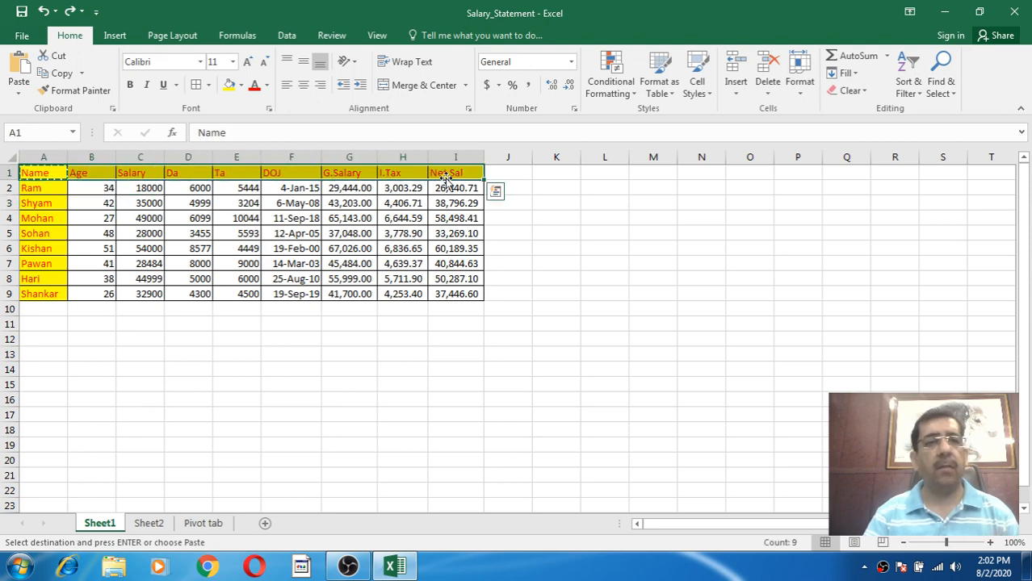
click(201, 62)
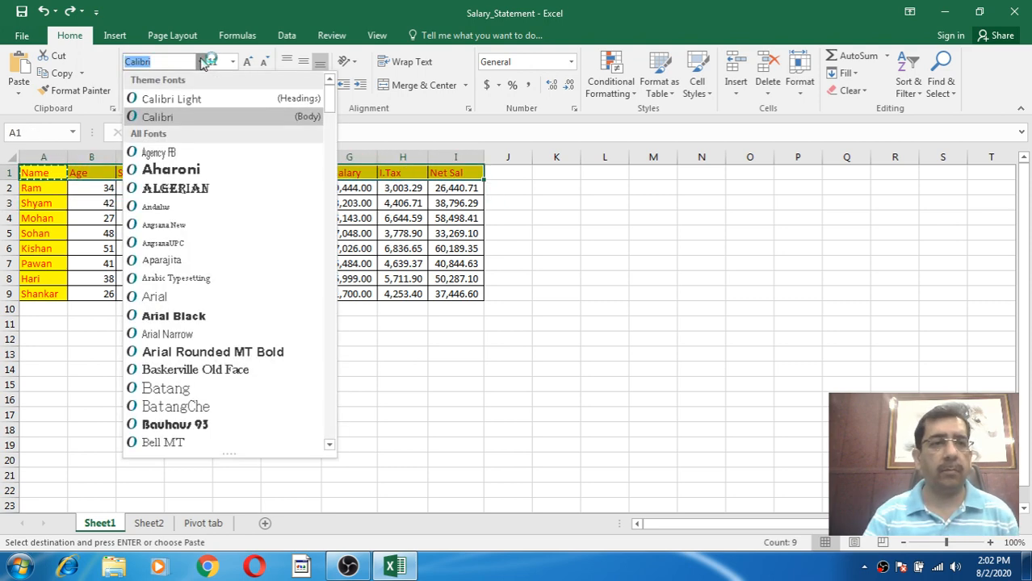
click(176, 168)
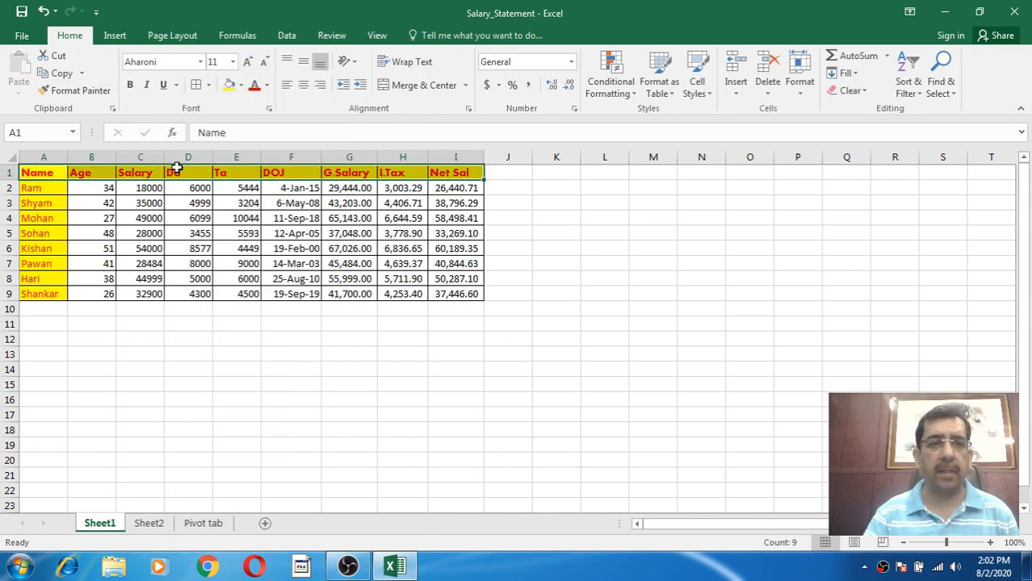
Set the header row's font size to 12 and preview the other available sizes.
click(233, 62)
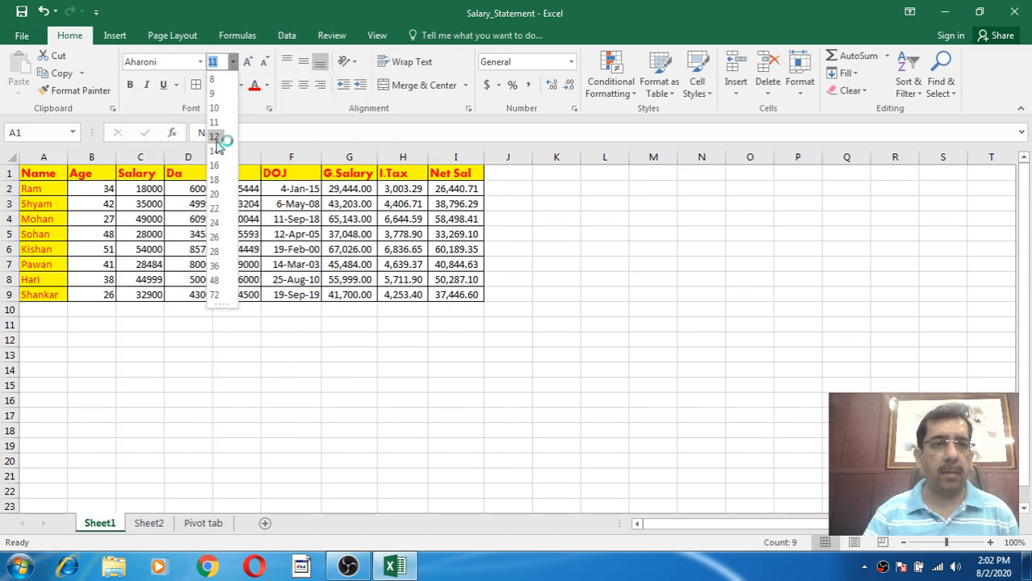
click(214, 136)
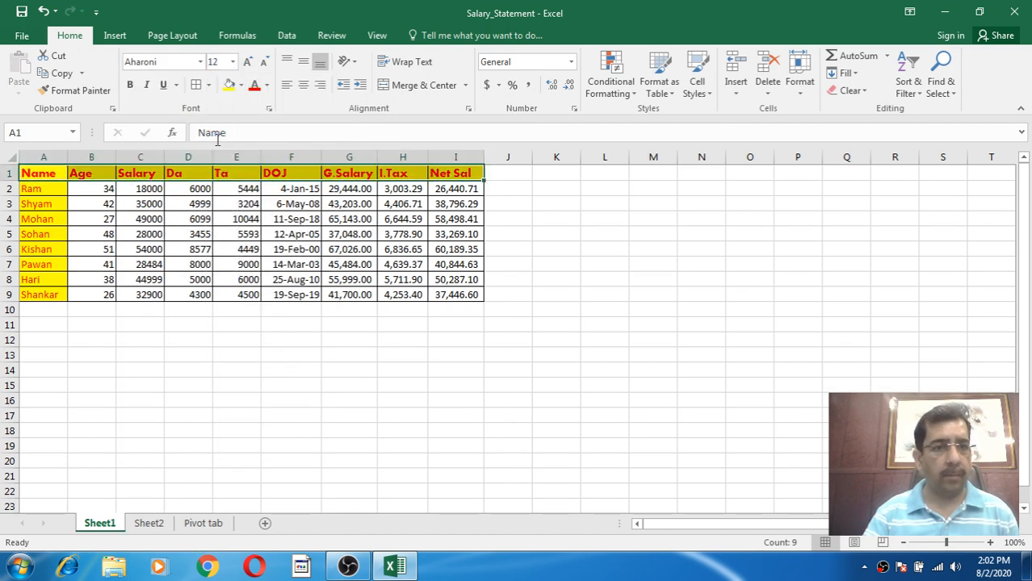
click(234, 63)
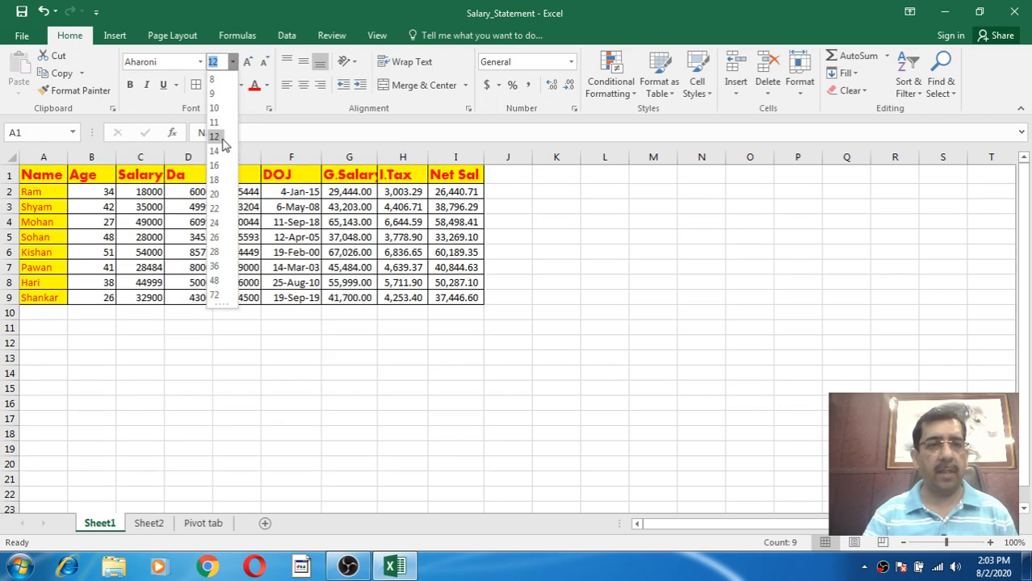
click(233, 63)
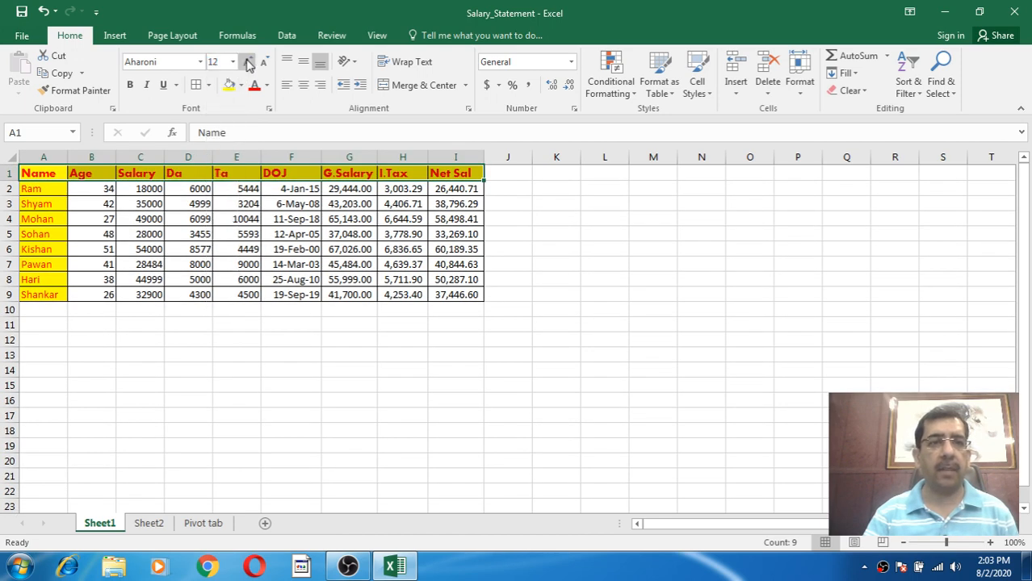
Increase the header row's font size by two steps, and decrease it step by step to 11.
click(247, 62)
click(247, 62)
click(264, 63)
click(264, 63)
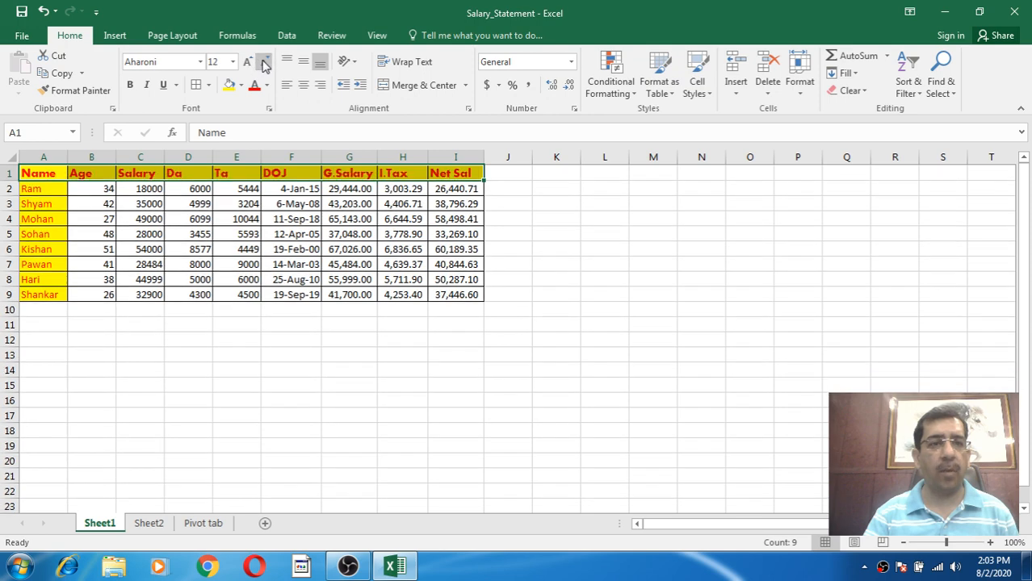
click(264, 63)
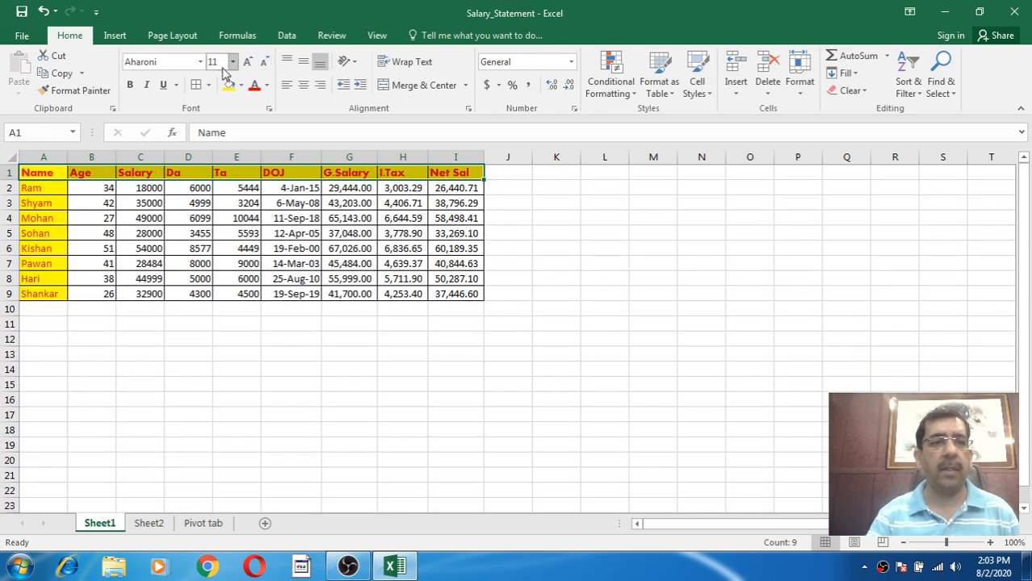
Make the header row bold and italic, and underline it, trying a double underline before restoring the single underline.
click(150, 84)
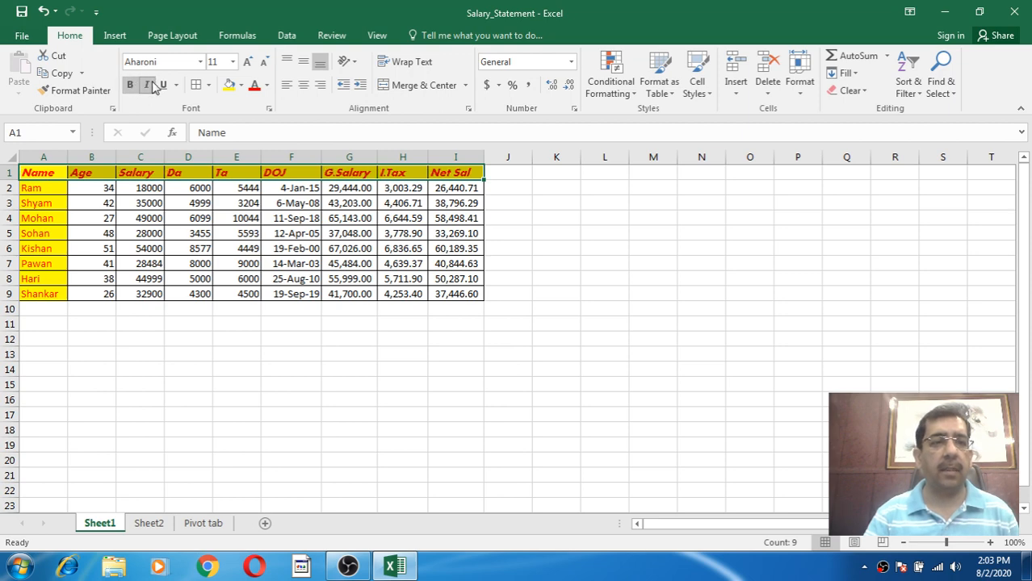
click(163, 85)
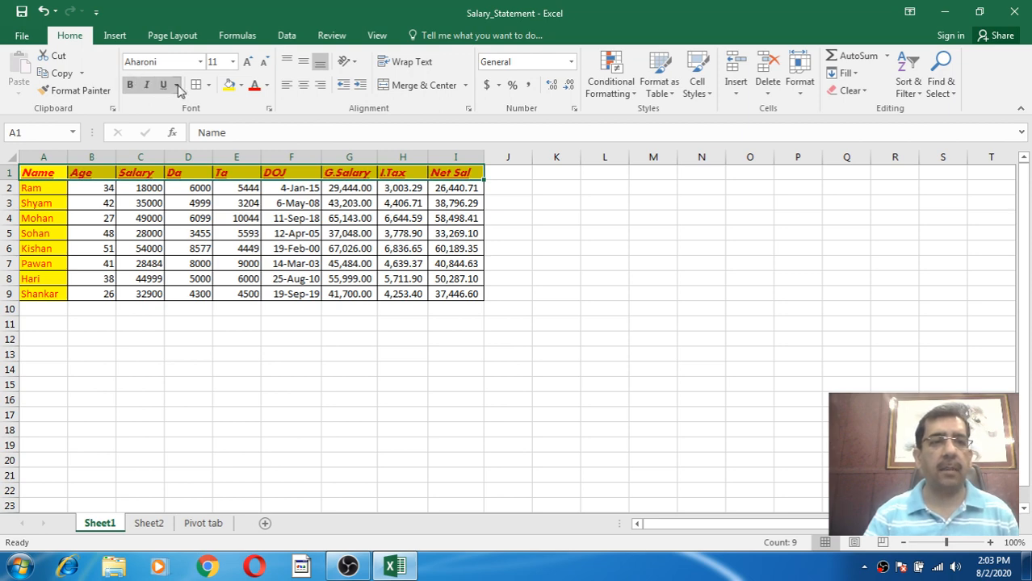
click(176, 84)
click(179, 122)
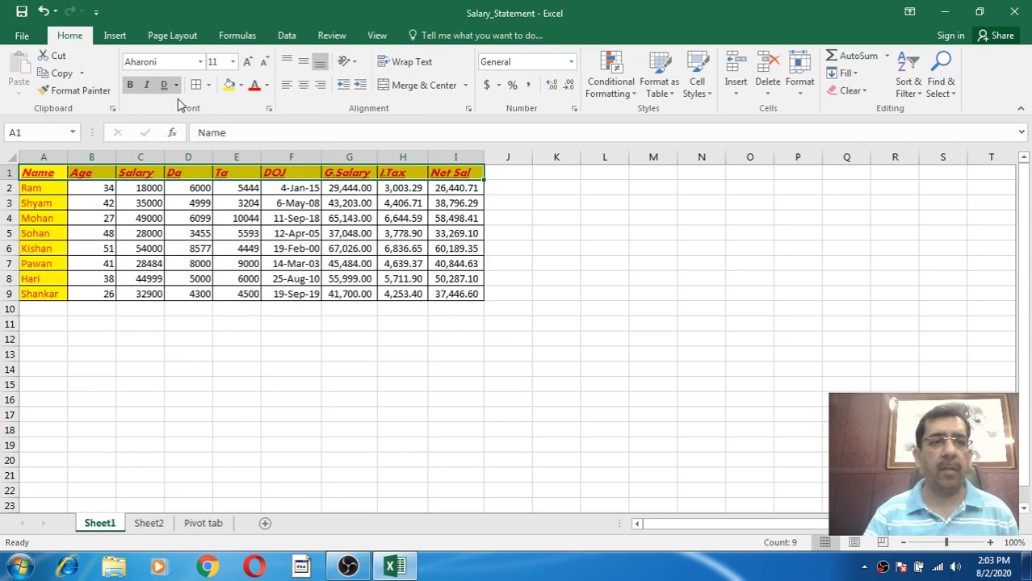
click(176, 85)
click(181, 105)
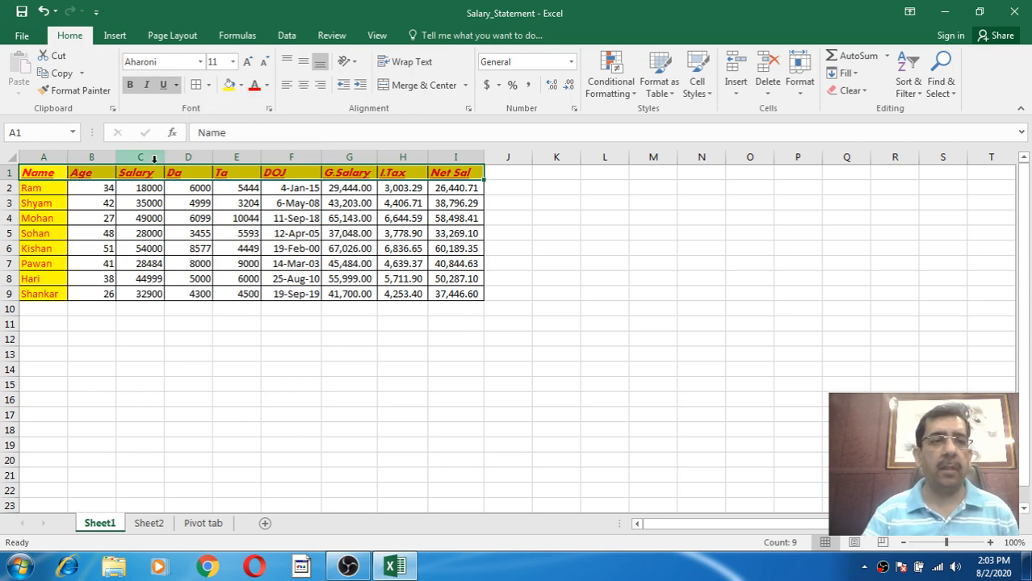
Remove the bold, italic and underline formatting from the header row.
click(146, 85)
click(163, 84)
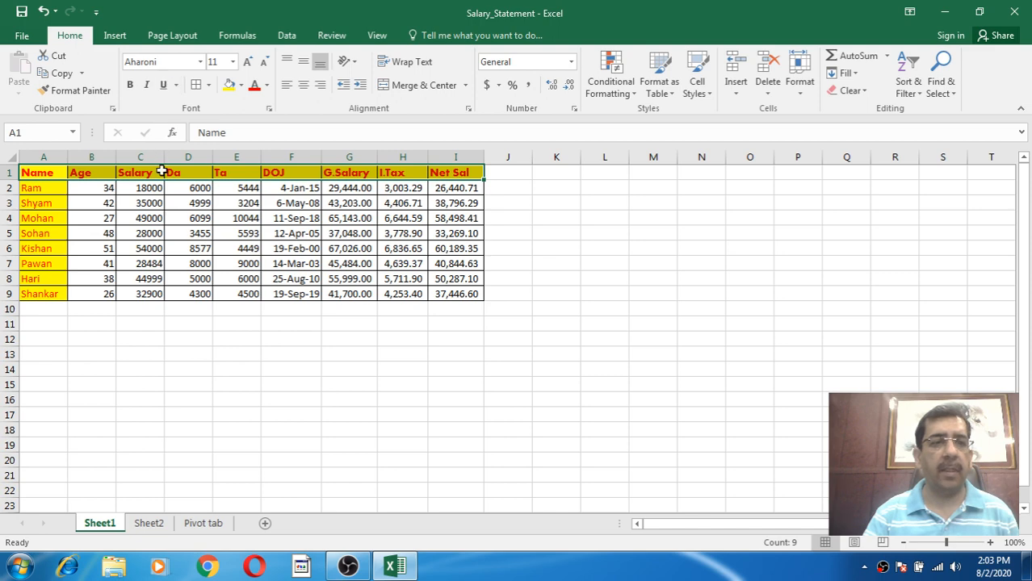
click(187, 213)
Remove all borders from the table range A1:I9 and reapply All Borders to it.
drag(58, 175, 446, 294)
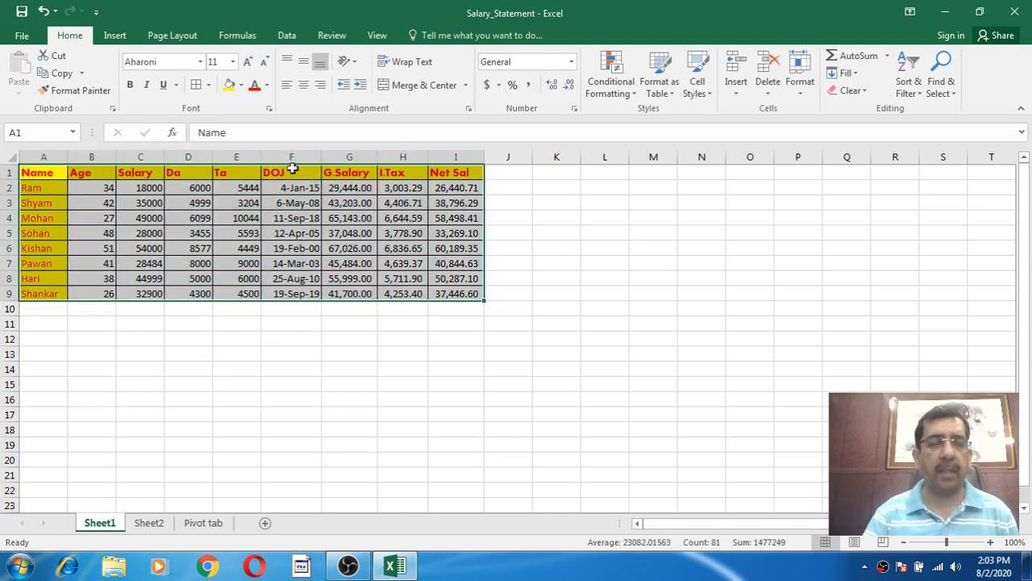
click(208, 85)
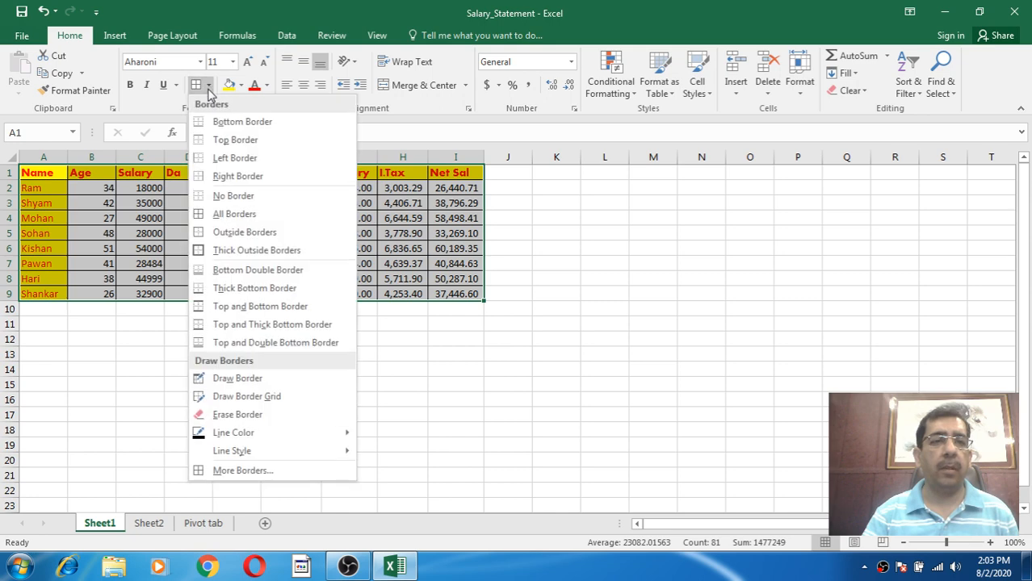
click(219, 196)
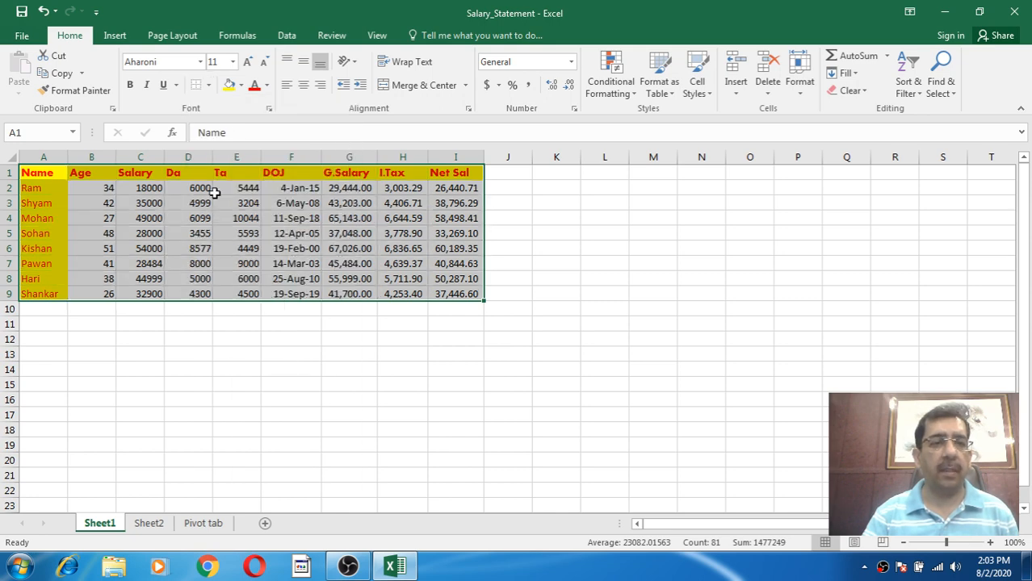
click(208, 85)
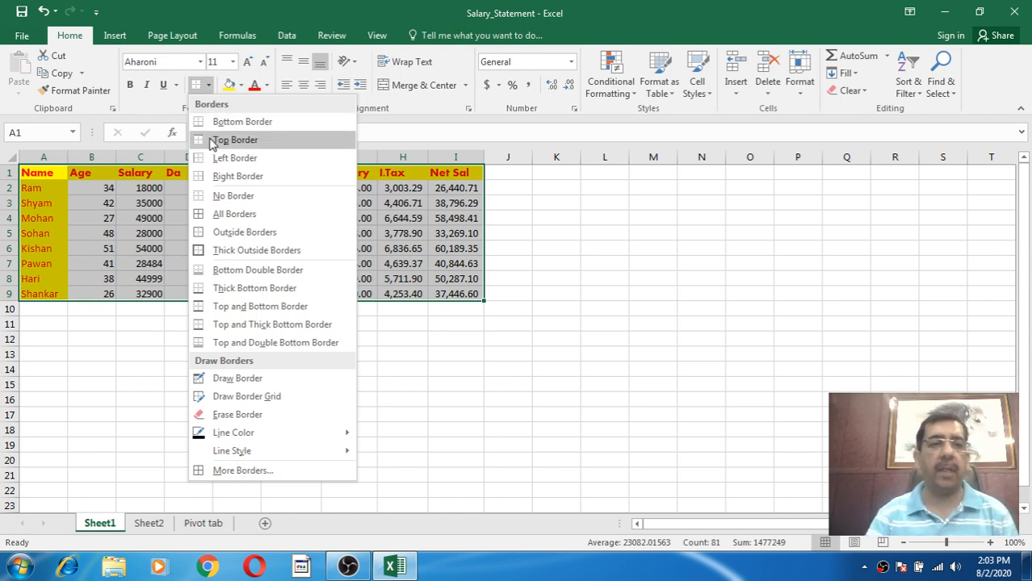
click(223, 215)
click(299, 216)
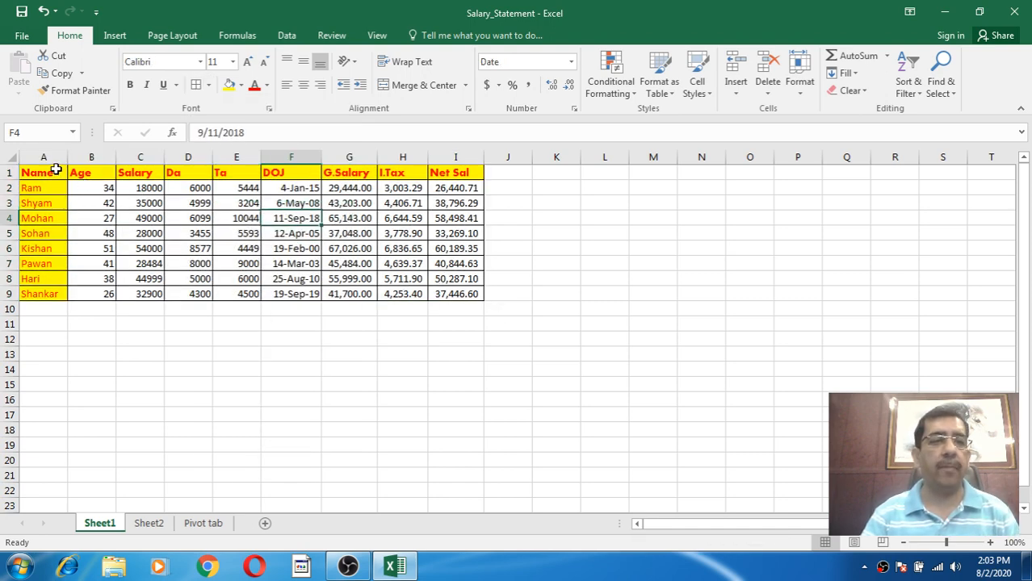
Clear the borders of A1:I9 and apply the bottom, top, left and right borders one at a time.
drag(57, 169, 461, 296)
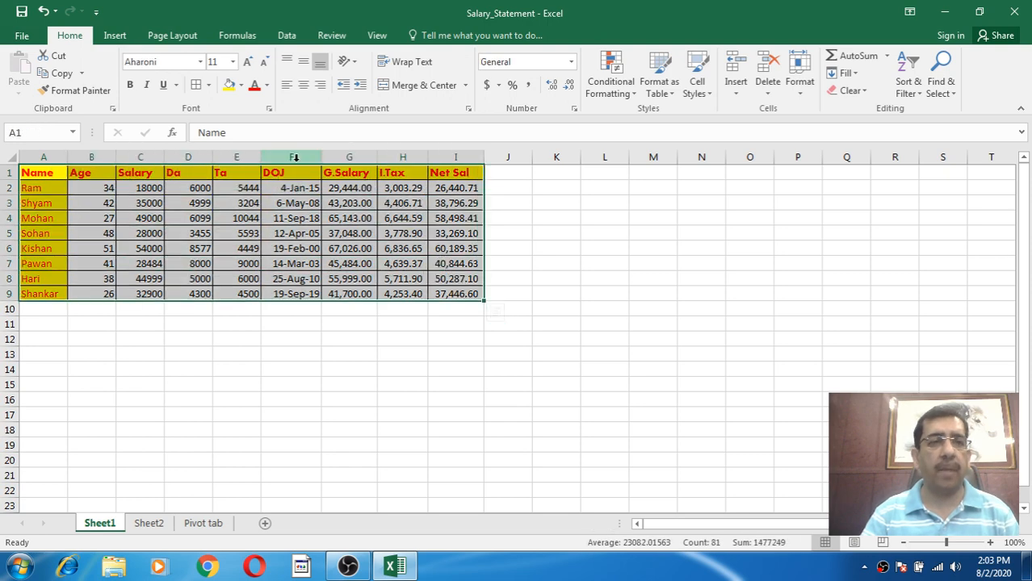
click(209, 85)
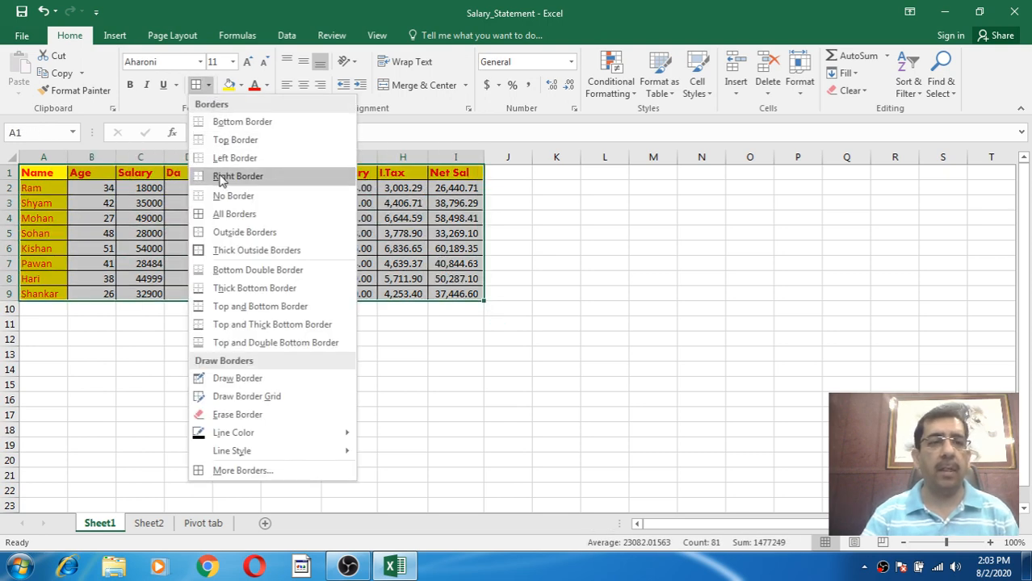
click(222, 180)
click(208, 85)
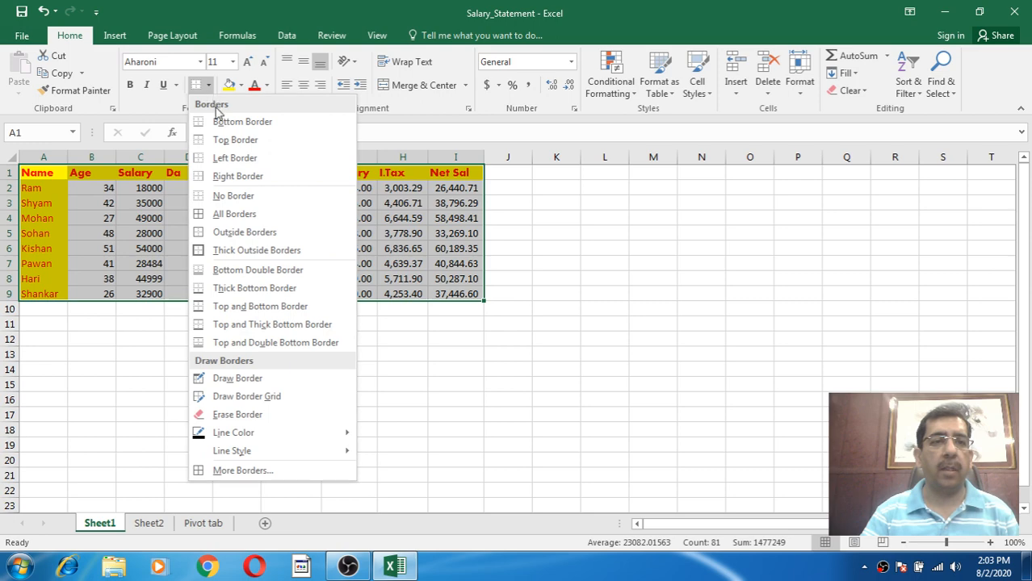
click(222, 122)
click(209, 85)
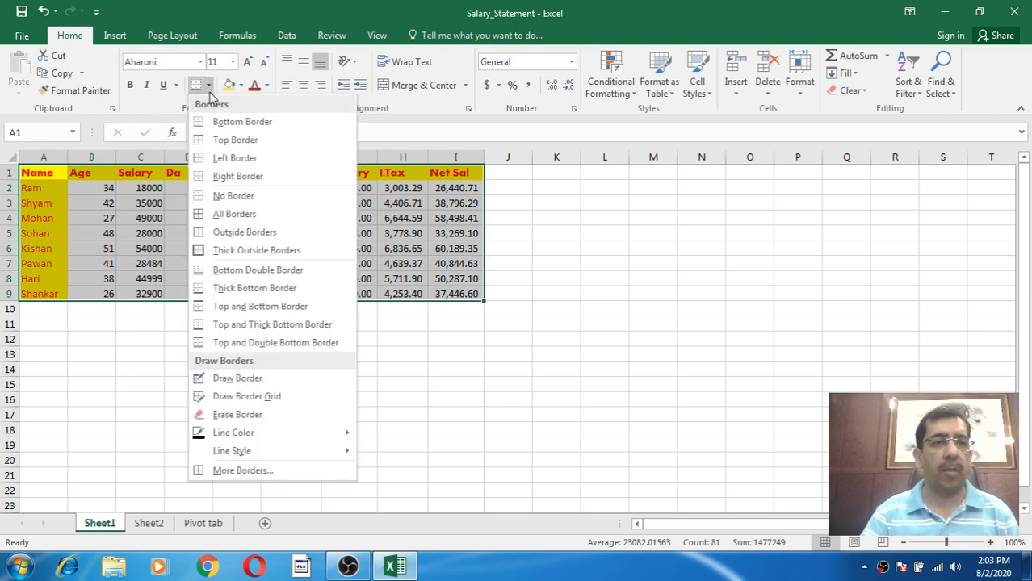
click(224, 142)
click(209, 85)
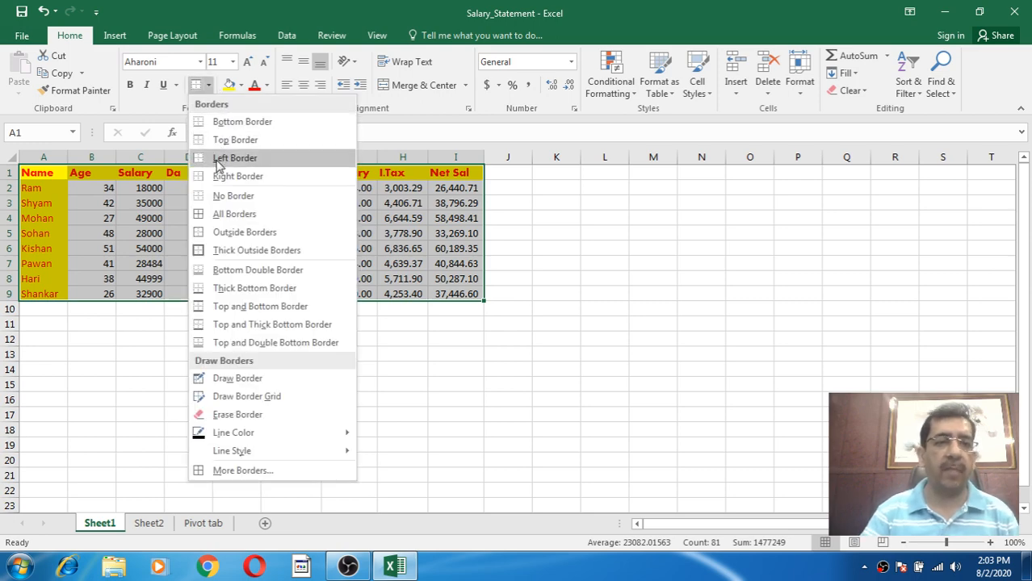
click(218, 159)
click(208, 85)
click(234, 176)
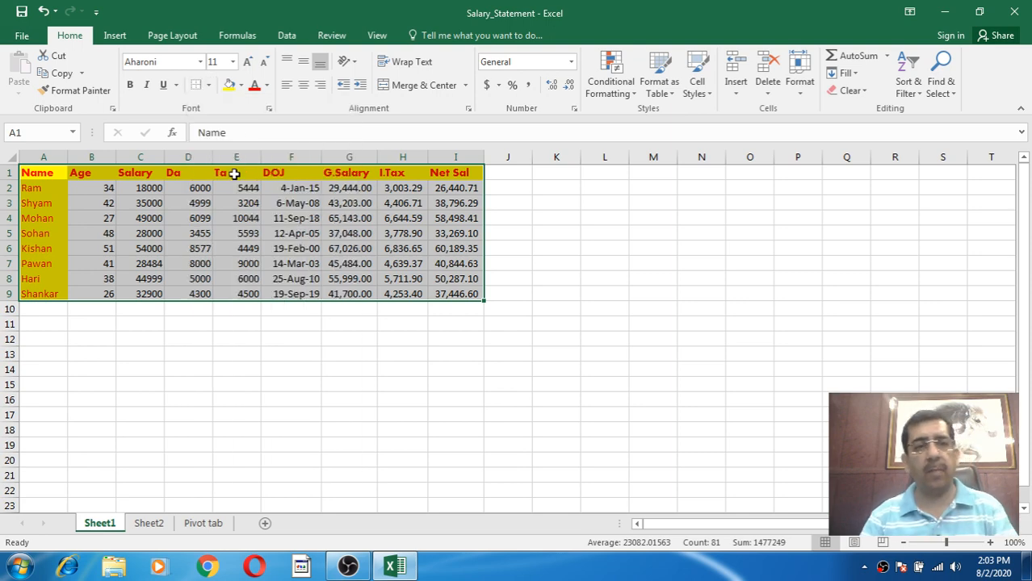
Apply All Borders to the whole table range A1:I9.
click(208, 84)
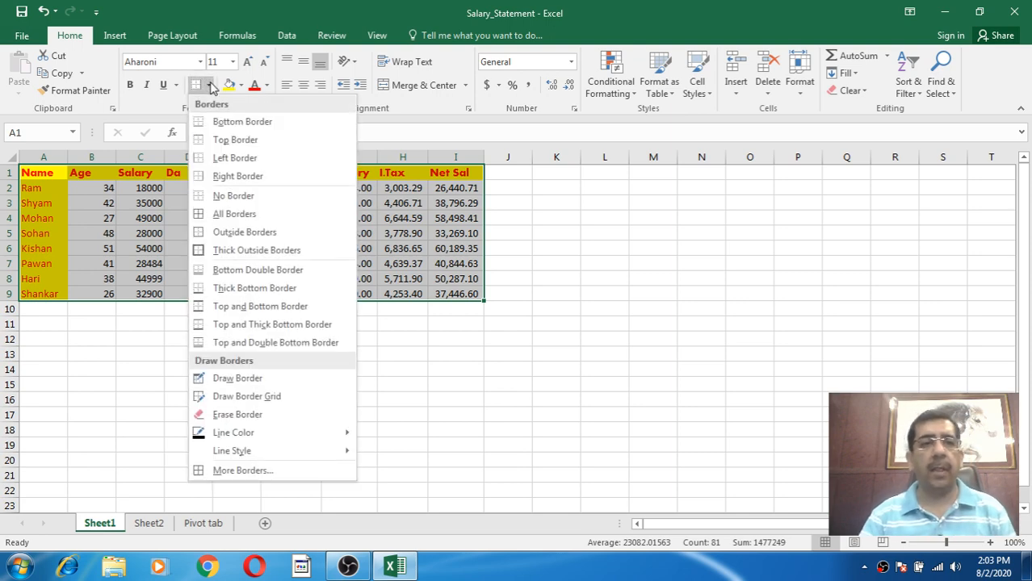
click(229, 215)
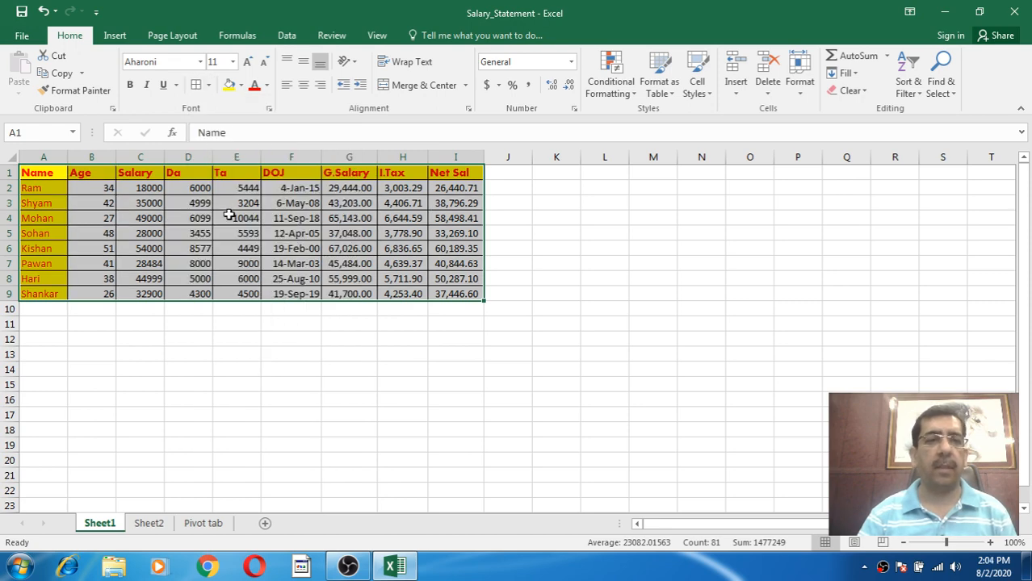
click(229, 220)
Preview other fill colors on the header row A1:I1 and set its fill to yellow.
drag(46, 173, 456, 173)
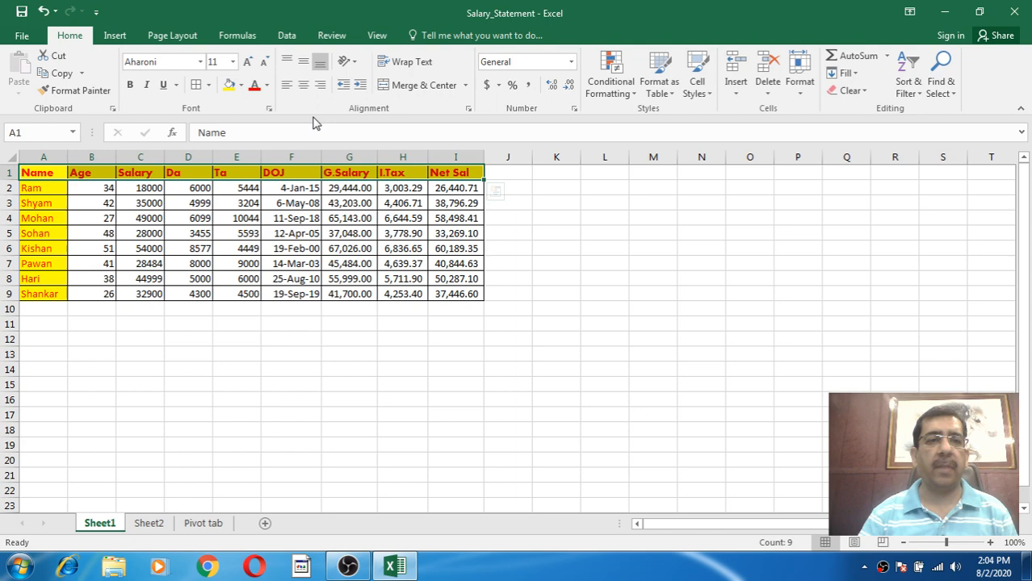
click(240, 85)
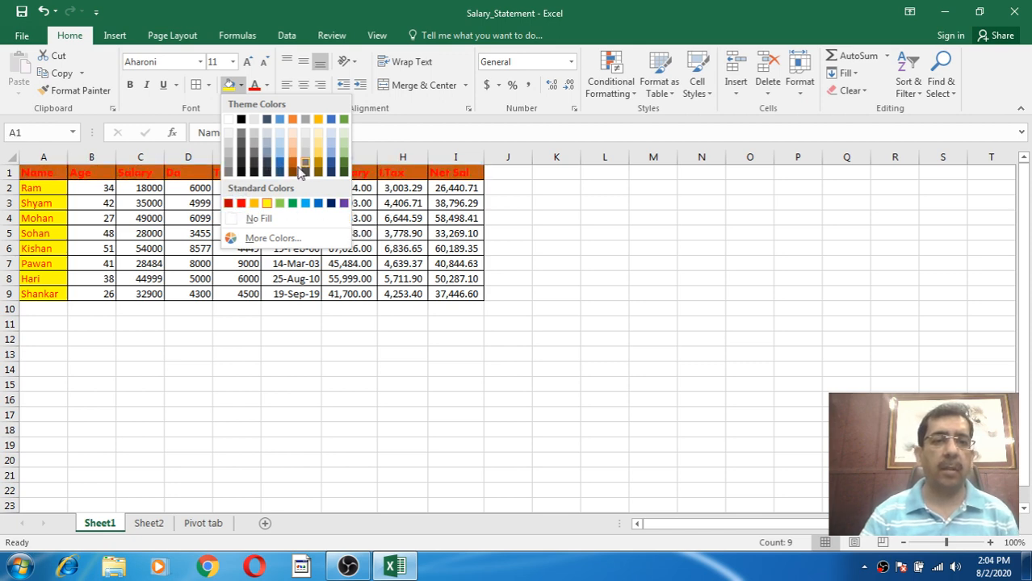
click(253, 202)
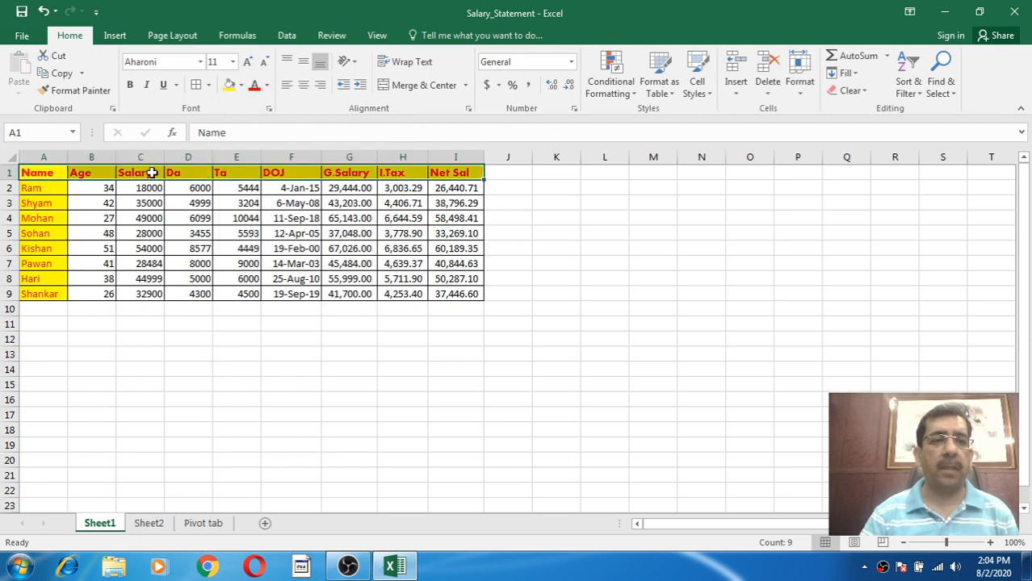
click(139, 198)
Set the font color of the header row A1:I1 to dark blue.
drag(60, 172, 458, 173)
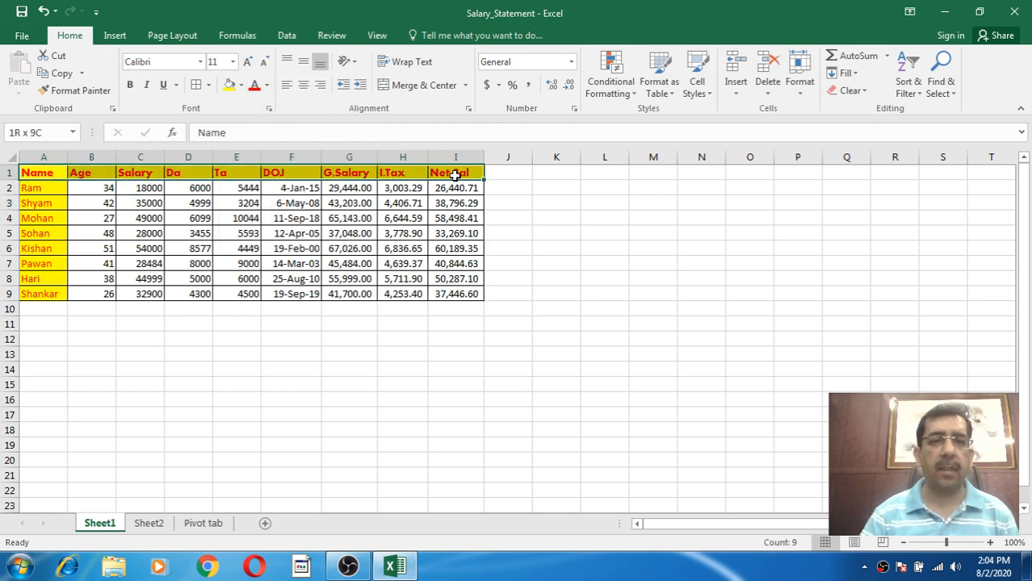
click(269, 86)
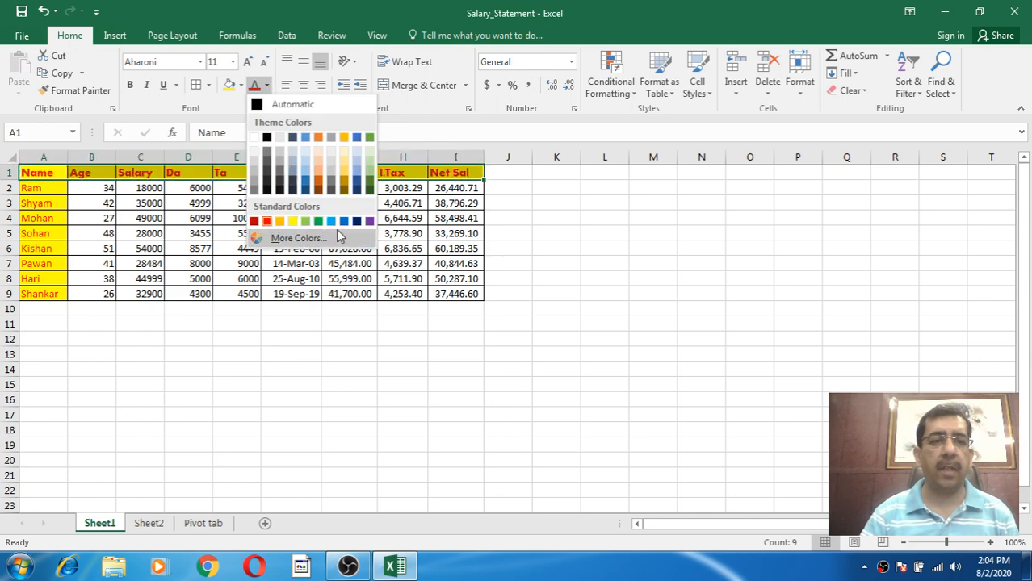
key(Escape)
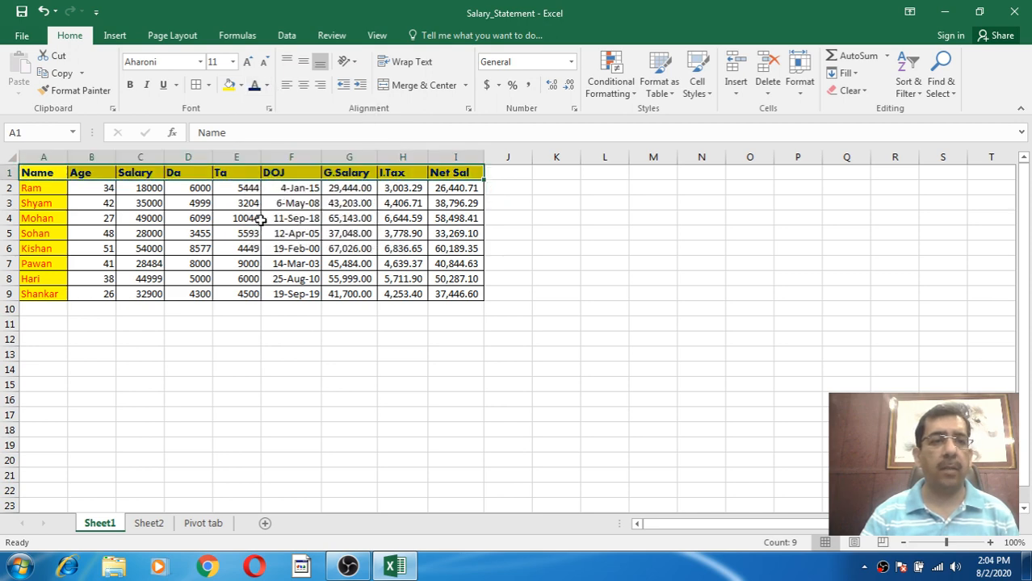
click(237, 218)
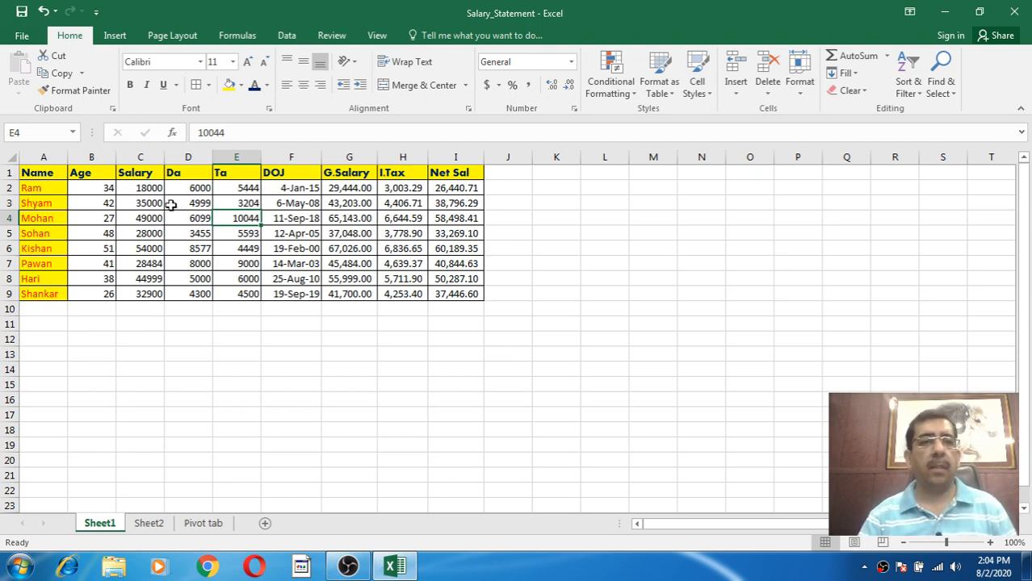
click(51, 175)
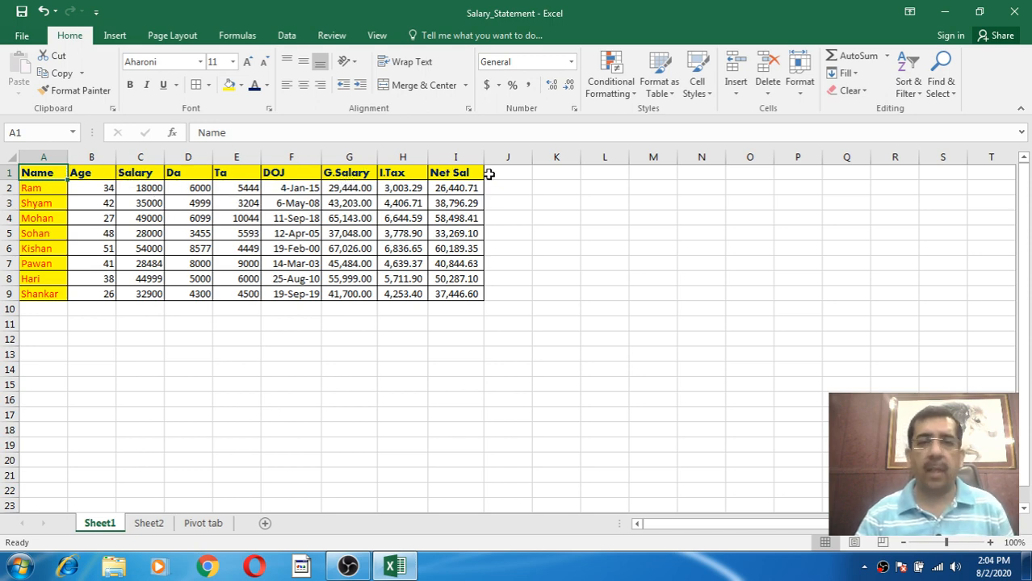
click(560, 230)
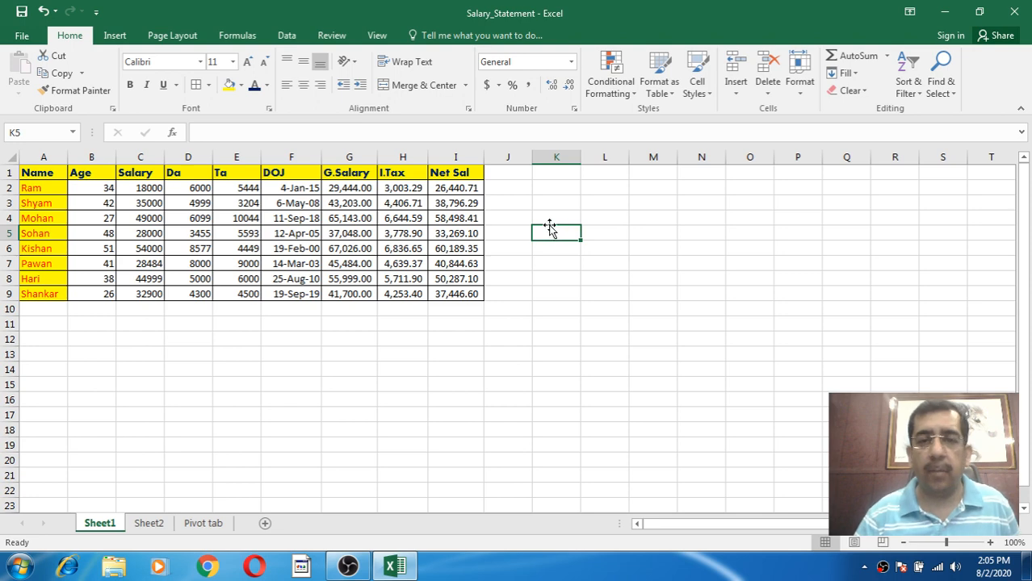
click(507, 171)
click(56, 171)
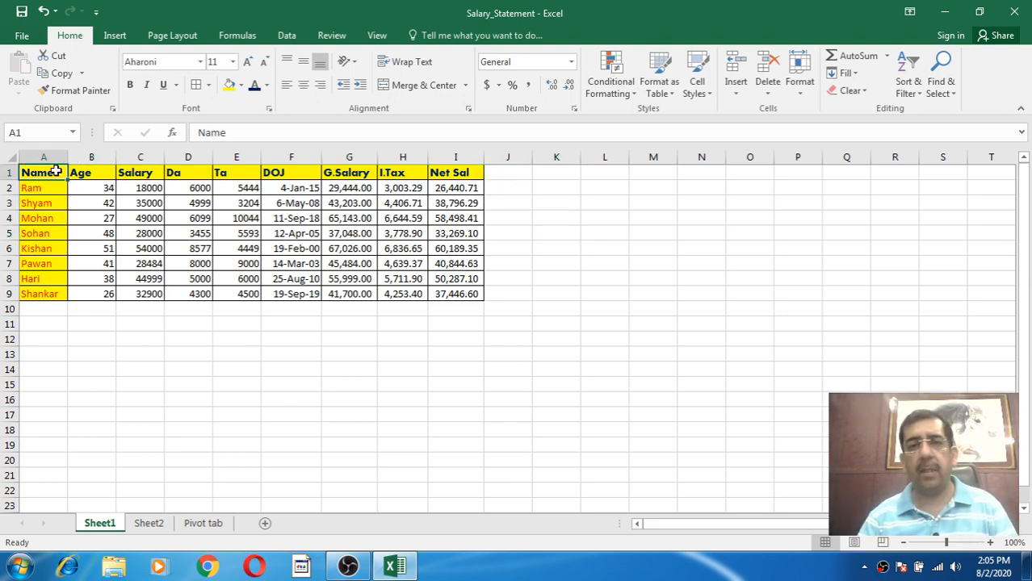
click(94, 175)
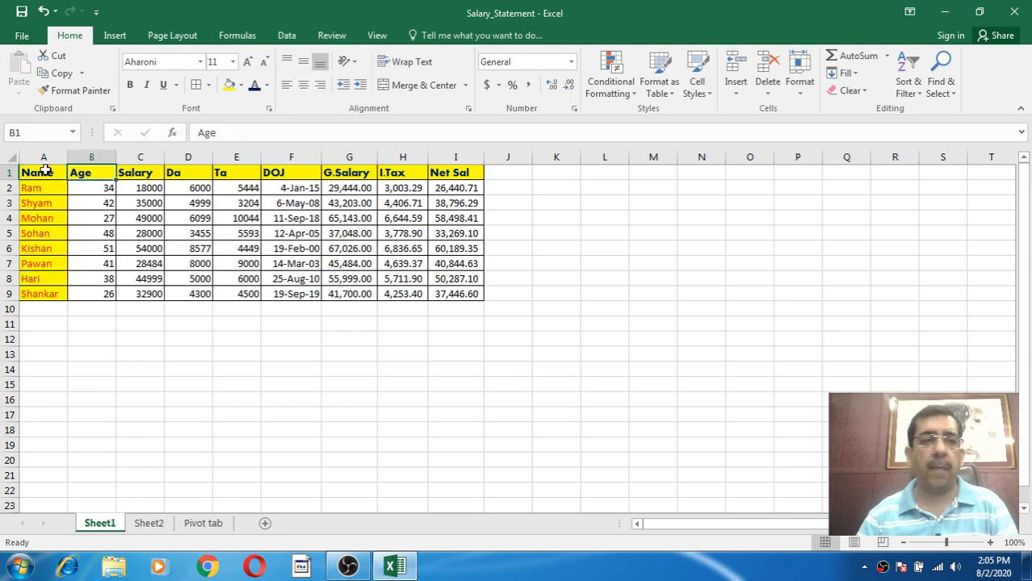
click(44, 170)
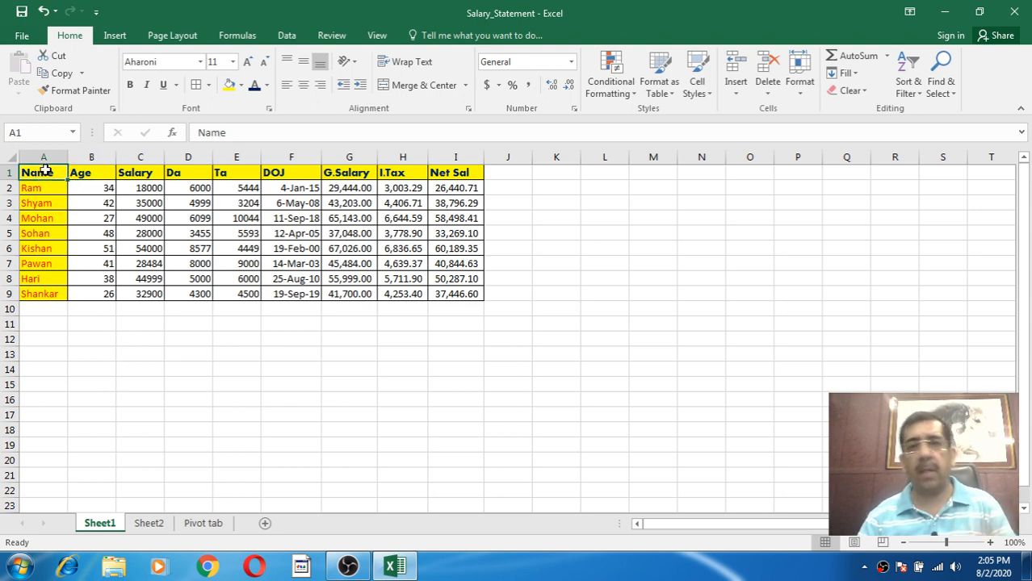